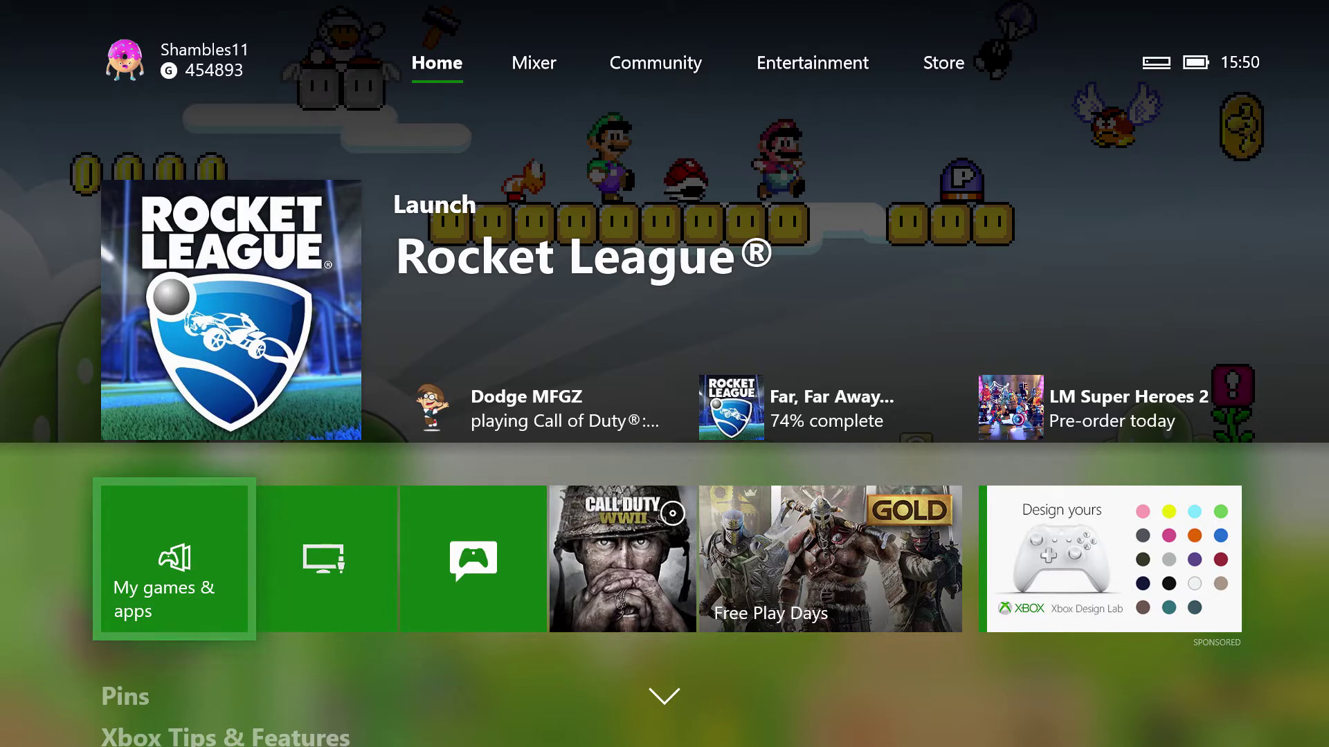
Open the console's Video output settings in the Display & sound section
key(Right)
key(Left)
key(super)
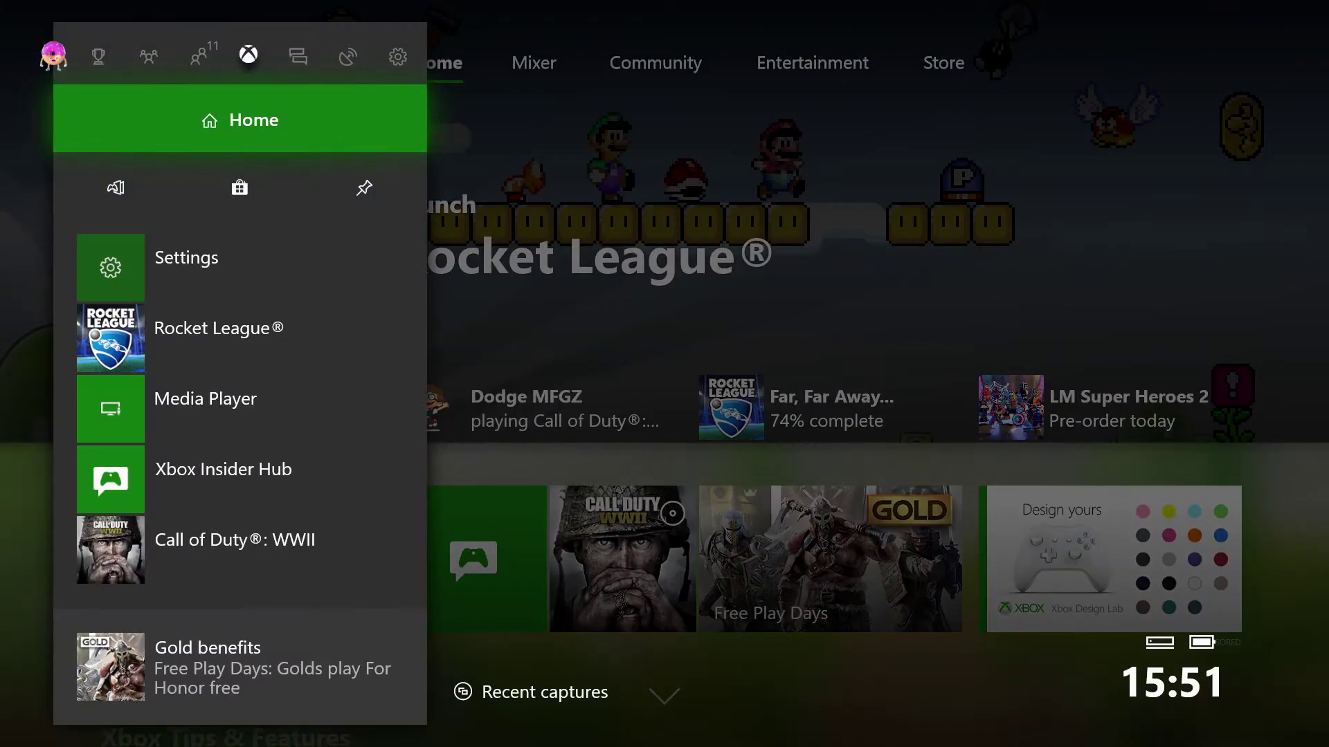
key(Right)
key(Right)
key(Right)
key(Down)
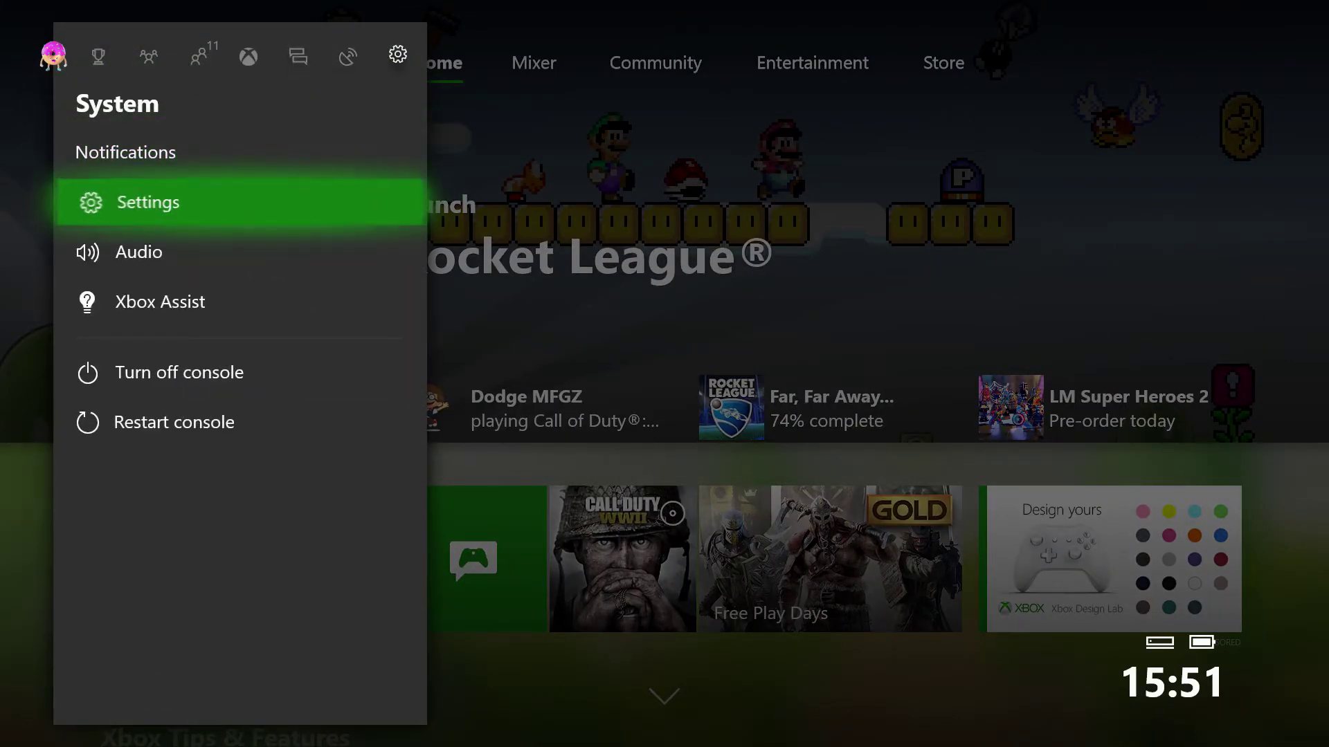
key(Return)
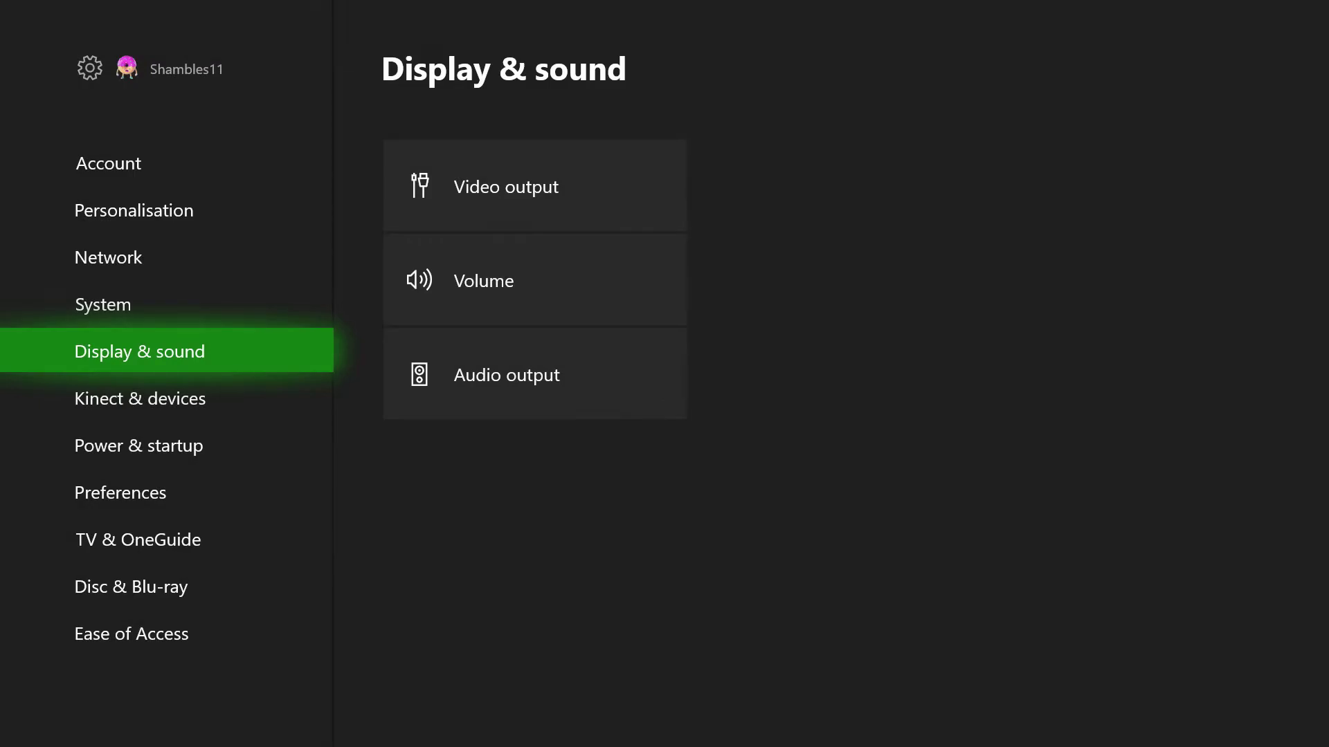
key(Right)
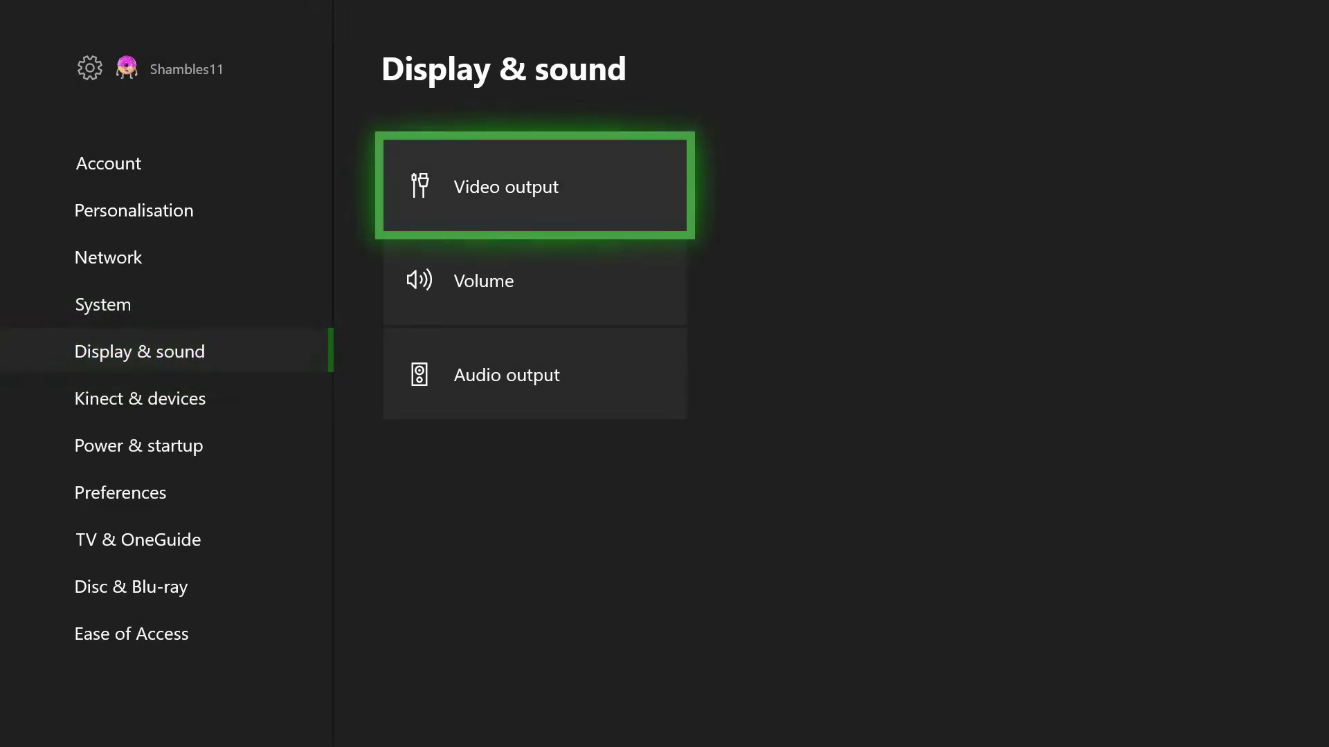
key(Return)
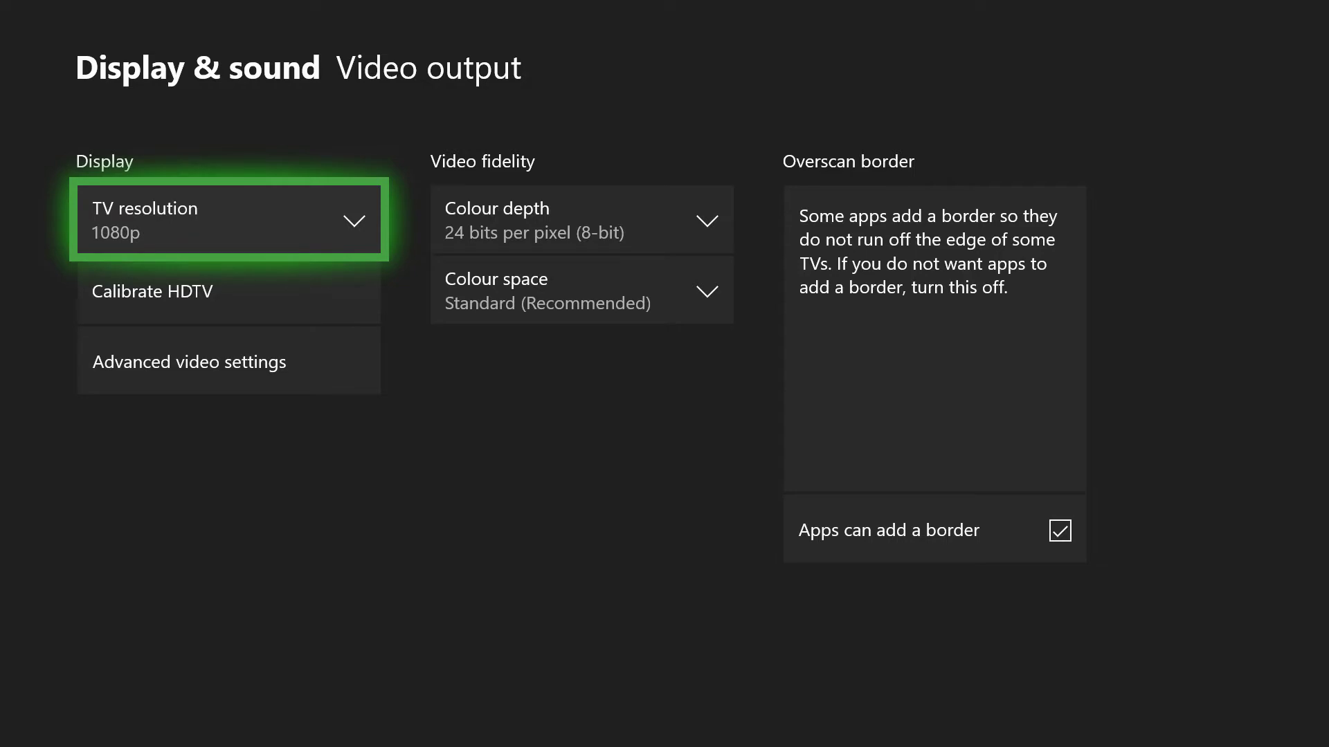
Review the TV resolution choices and select 1080p
key(Down)
key(Up)
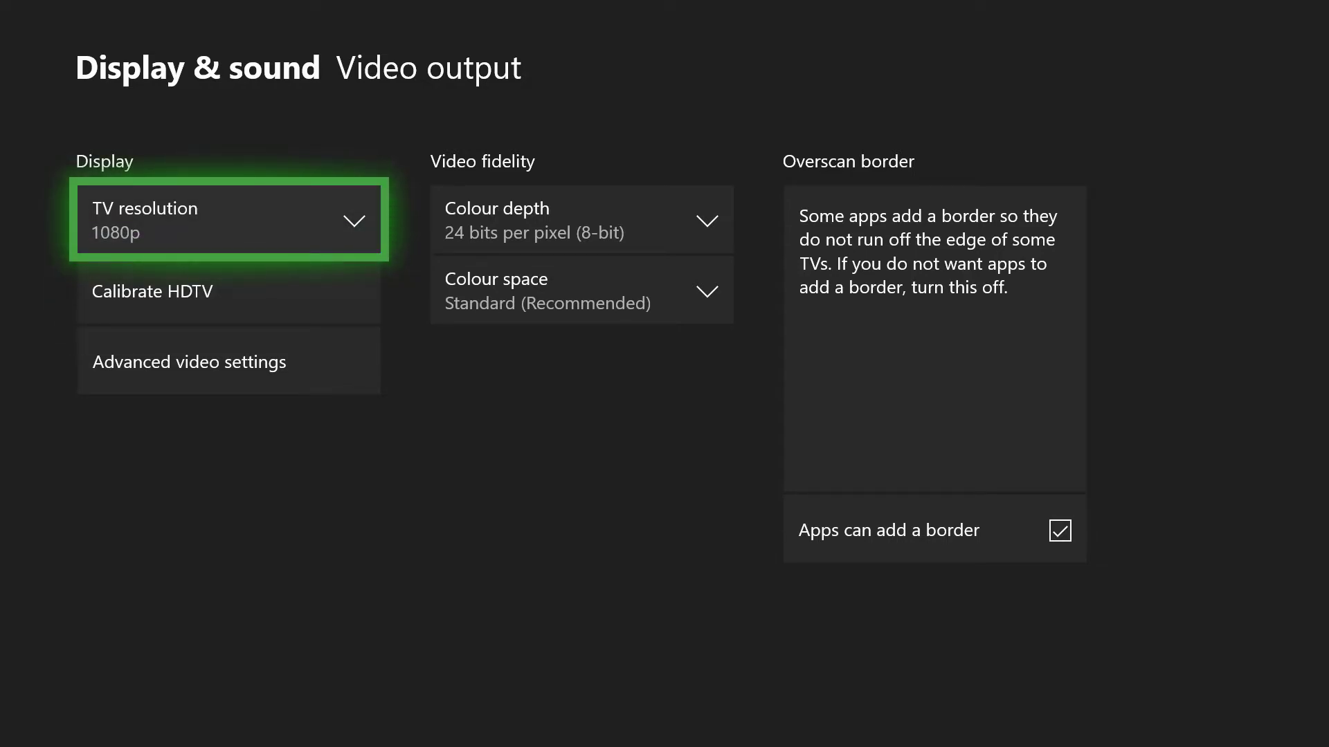
key(Return)
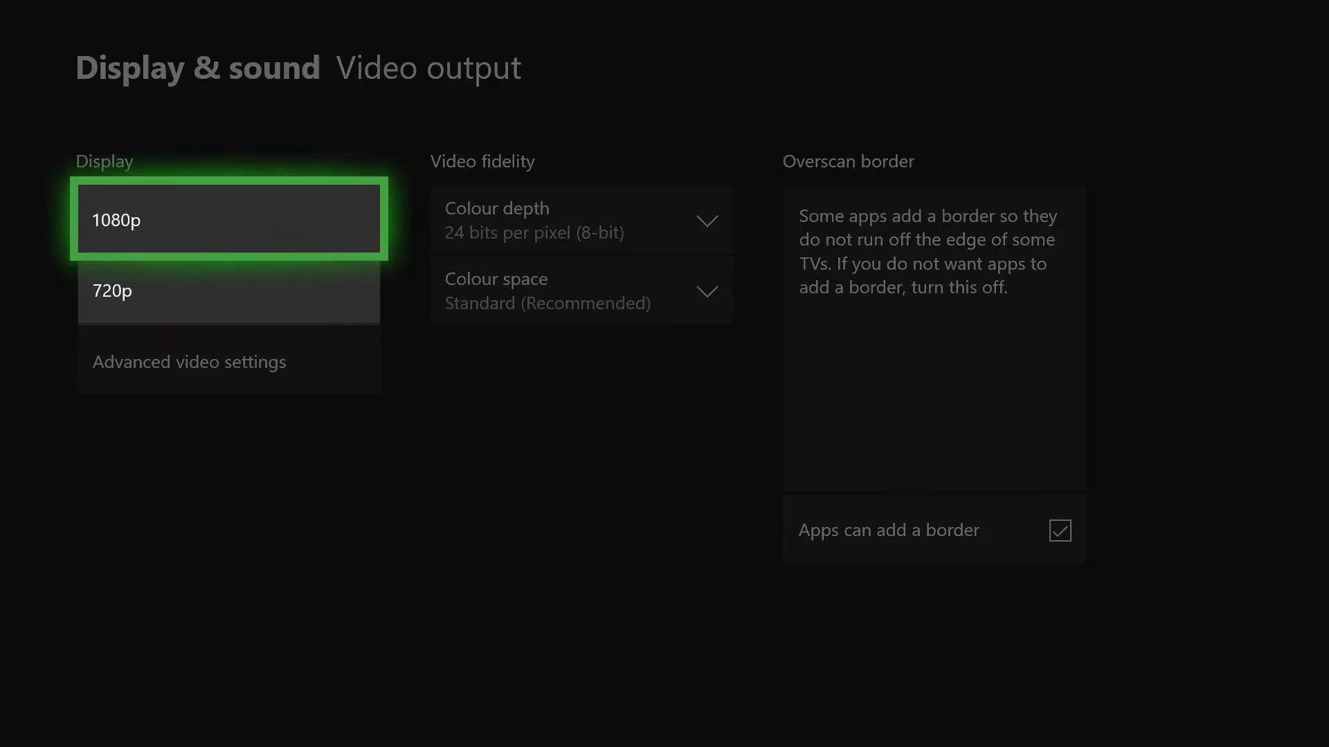
key(Down)
key(Up)
key(Down)
key(Up)
key(Return)
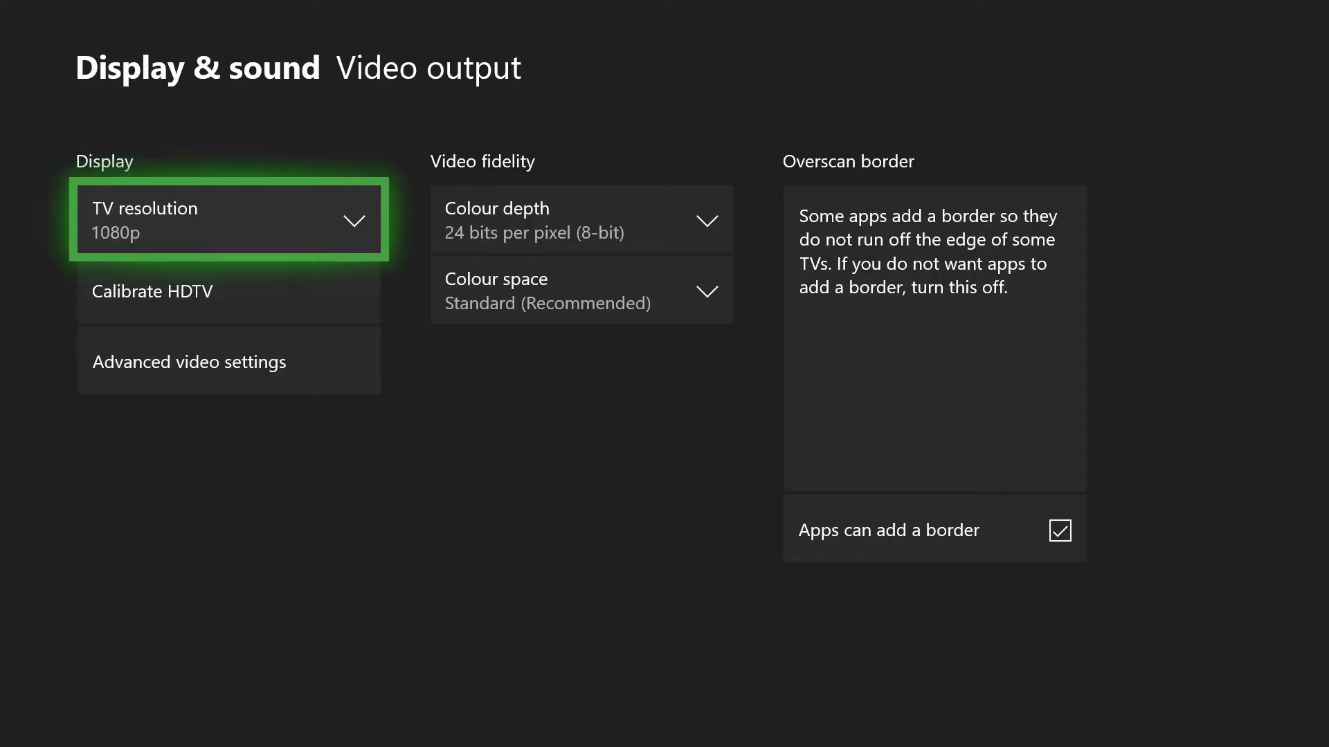
Open the advanced video settings and examine the Allow 50Hz and Allow YCC 4:2:2 options for games and apps
key(Down)
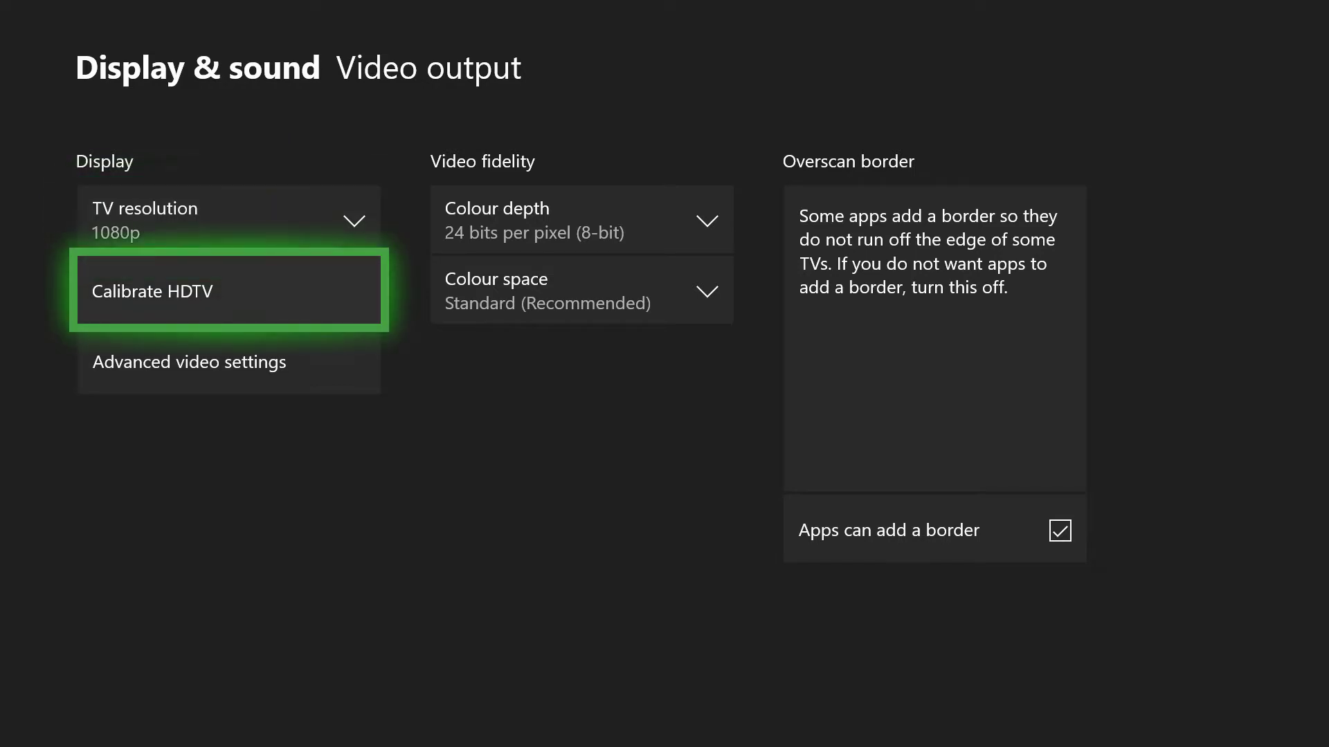
key(Down)
key(Return)
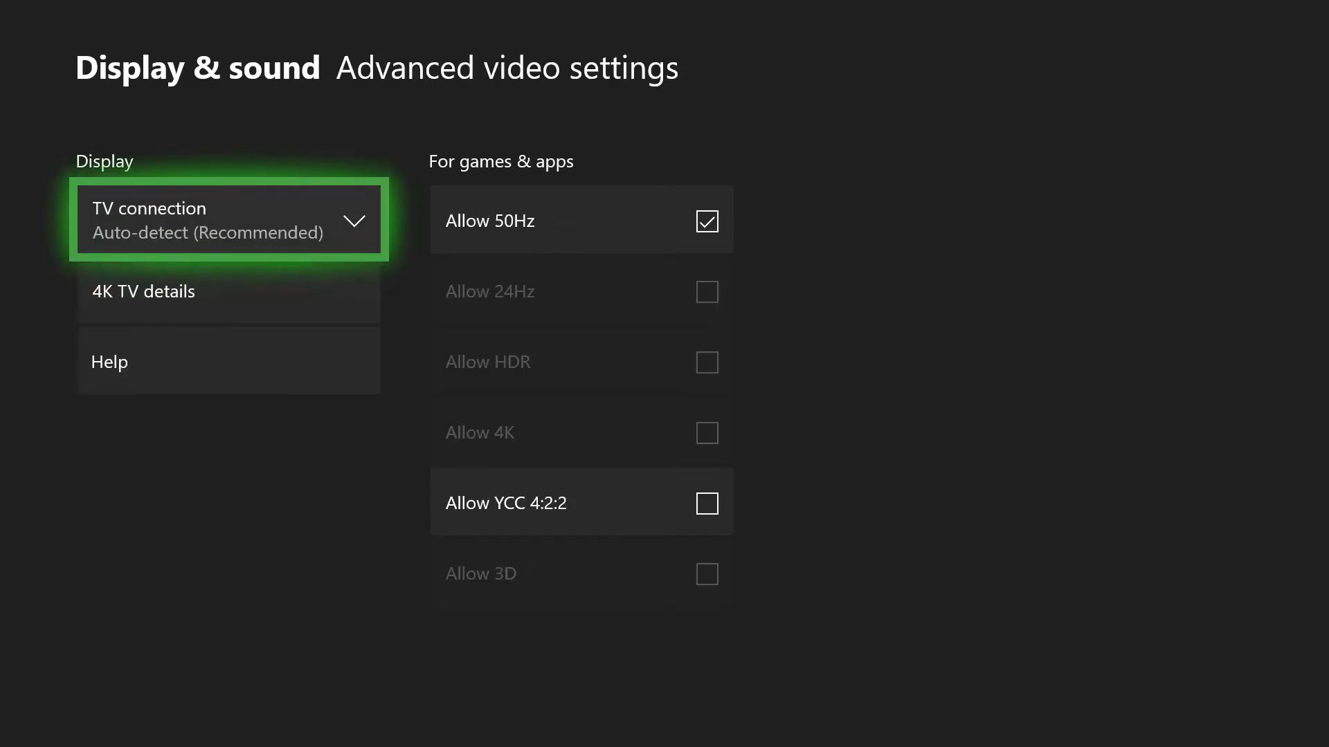
key(Right)
key(Down)
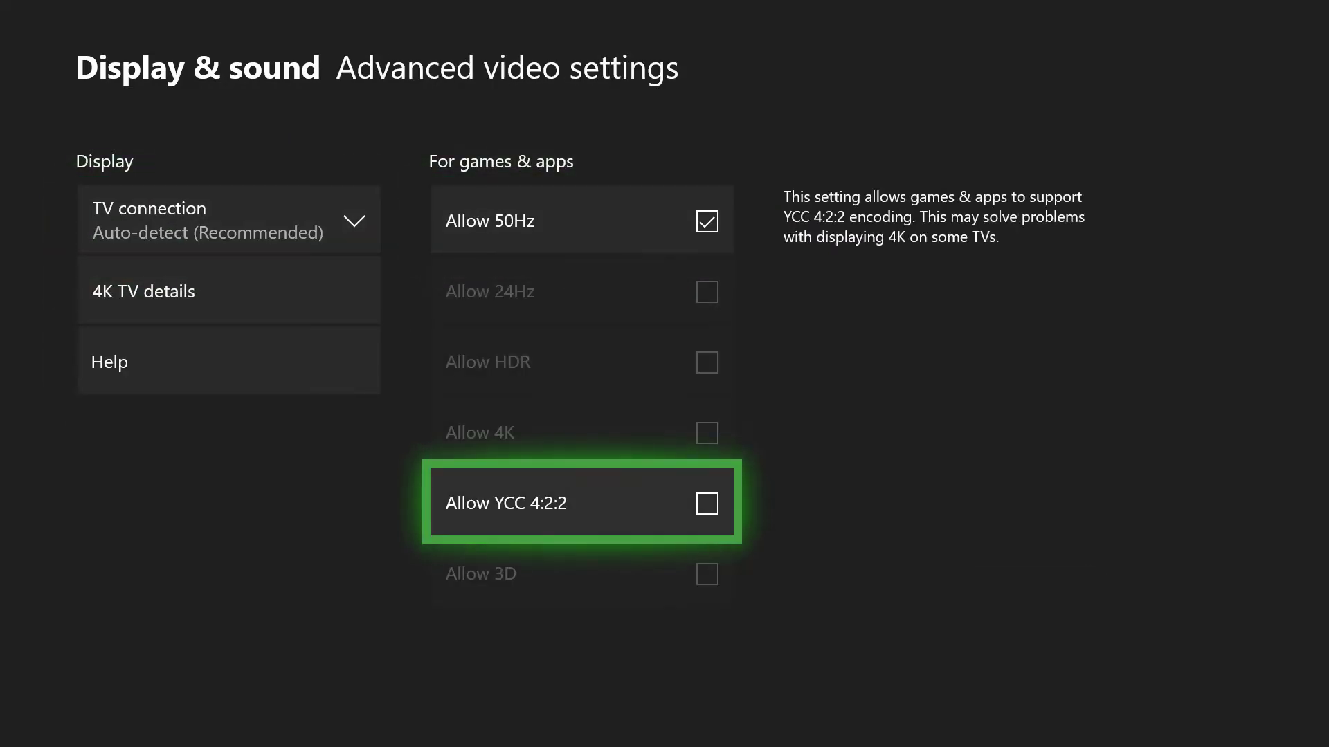
key(Up)
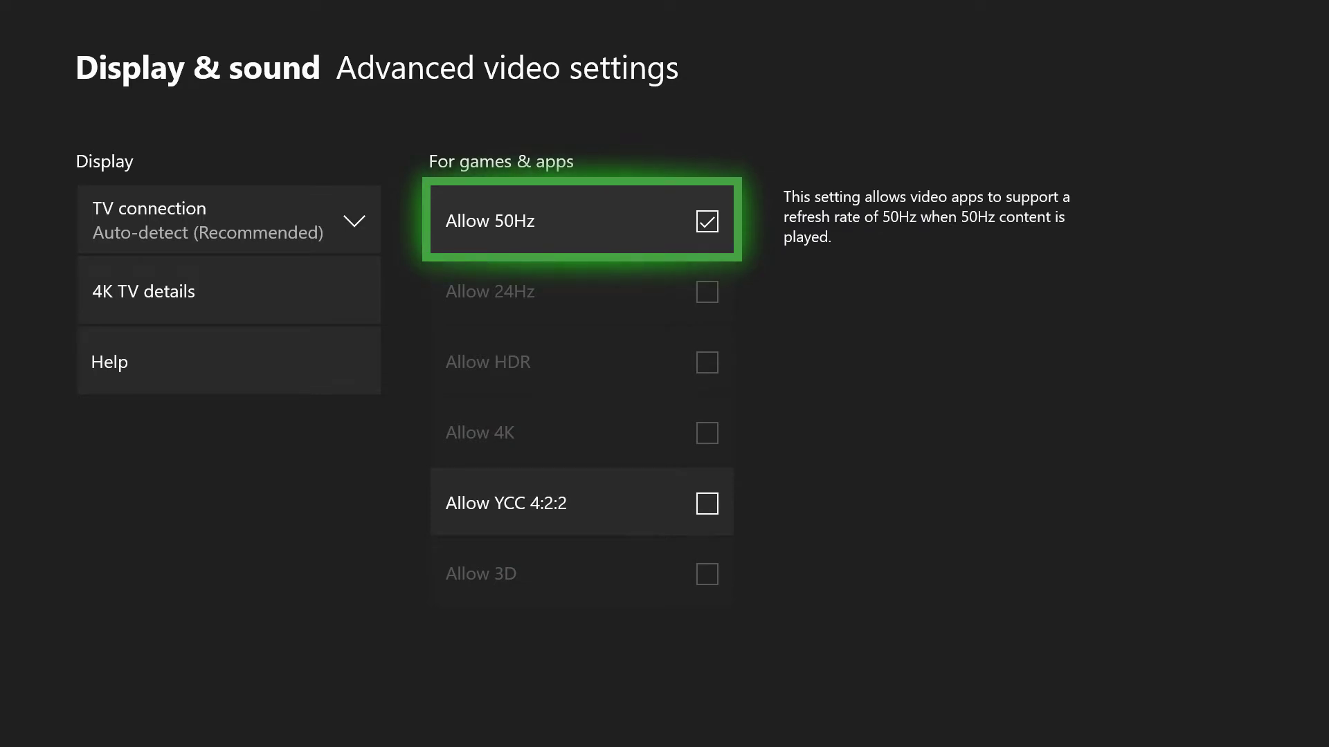
key(Down)
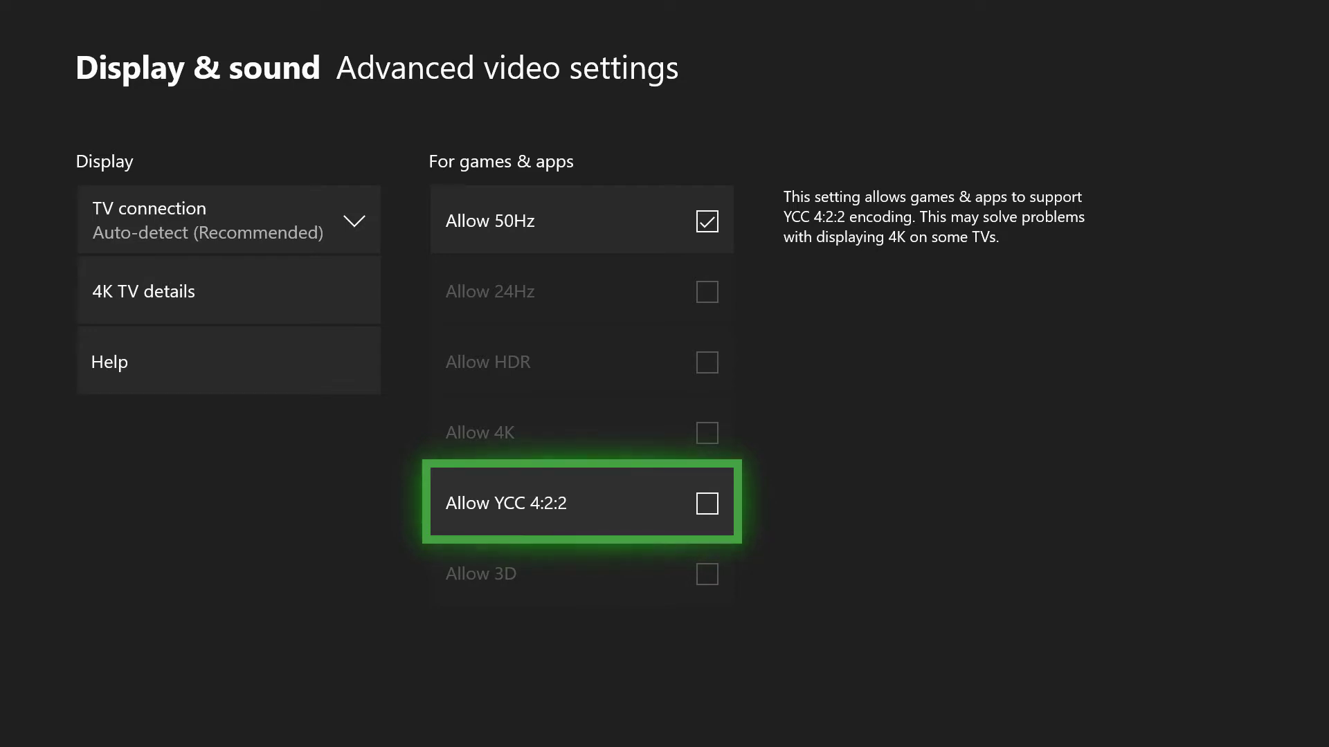
key(Up)
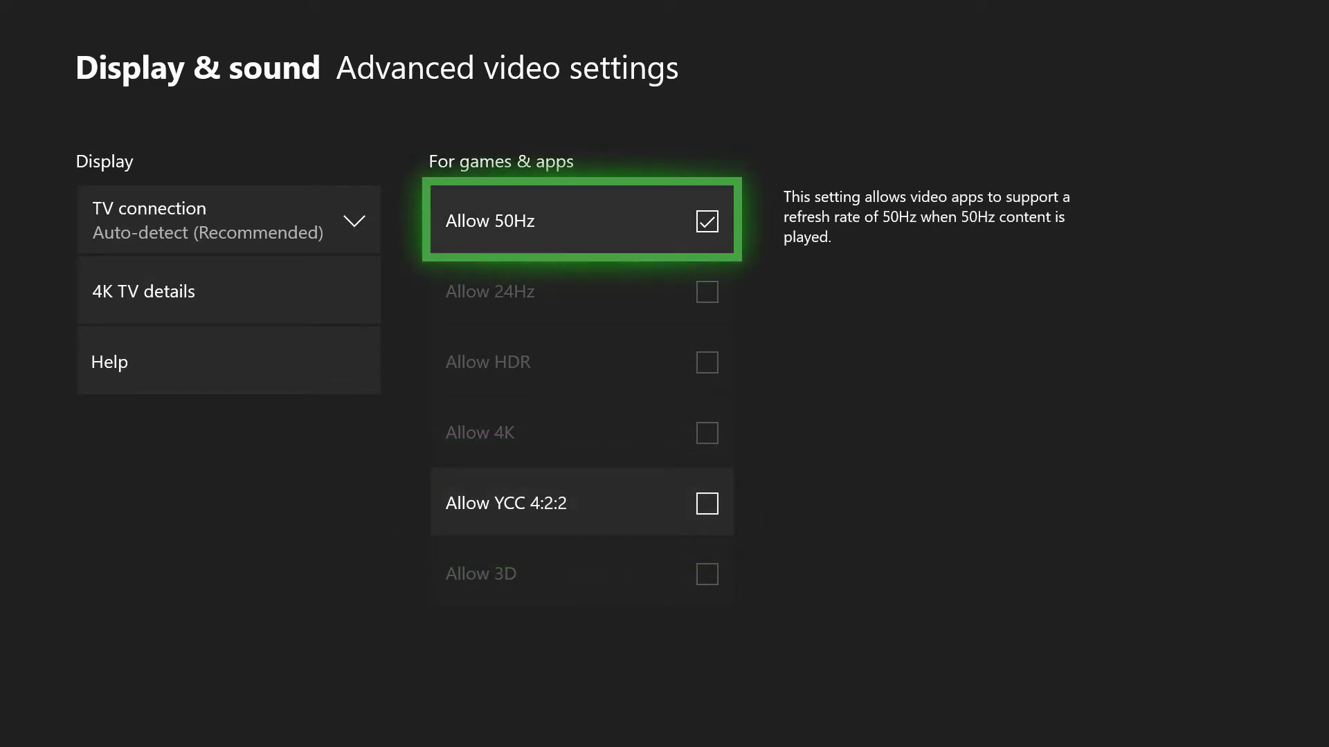
Open the 4K TV details, read which 4K and HDR modes the TV setup supports, and return to the advanced video settings
key(Left)
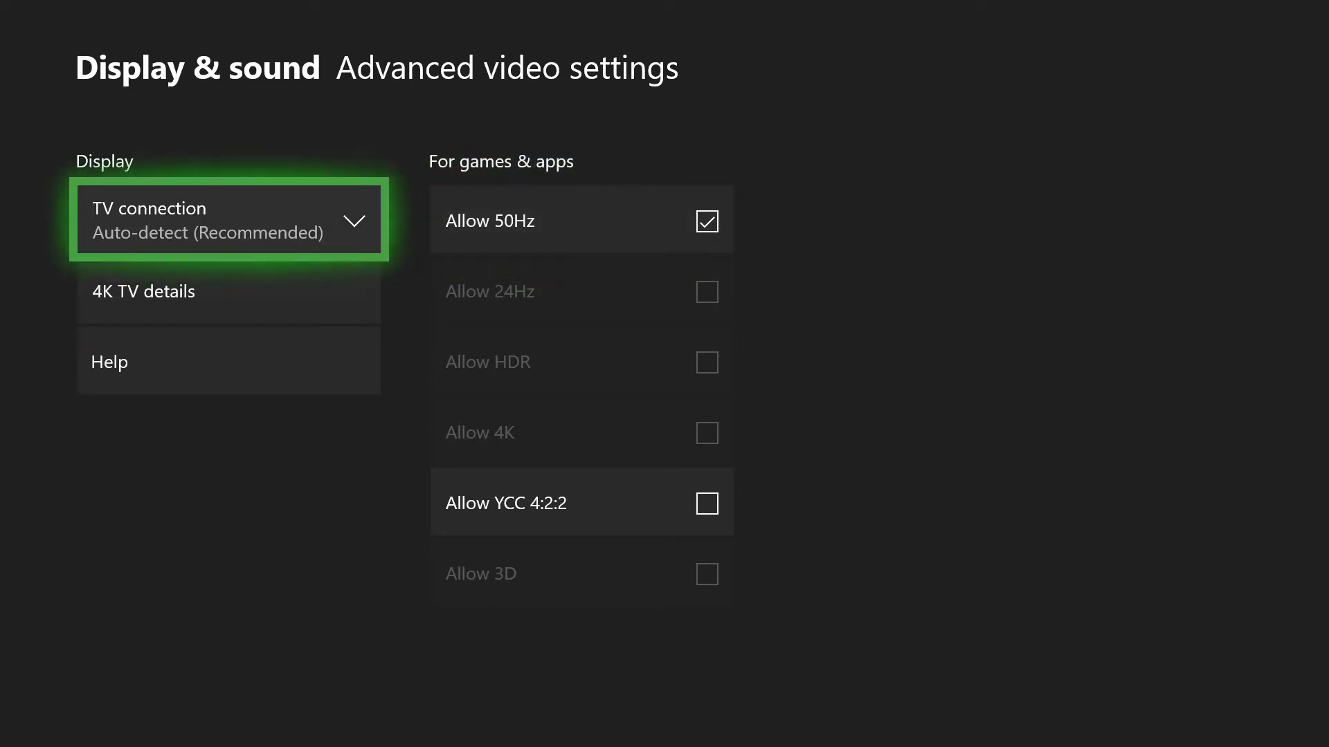
key(Down)
key(Down)
key(Up)
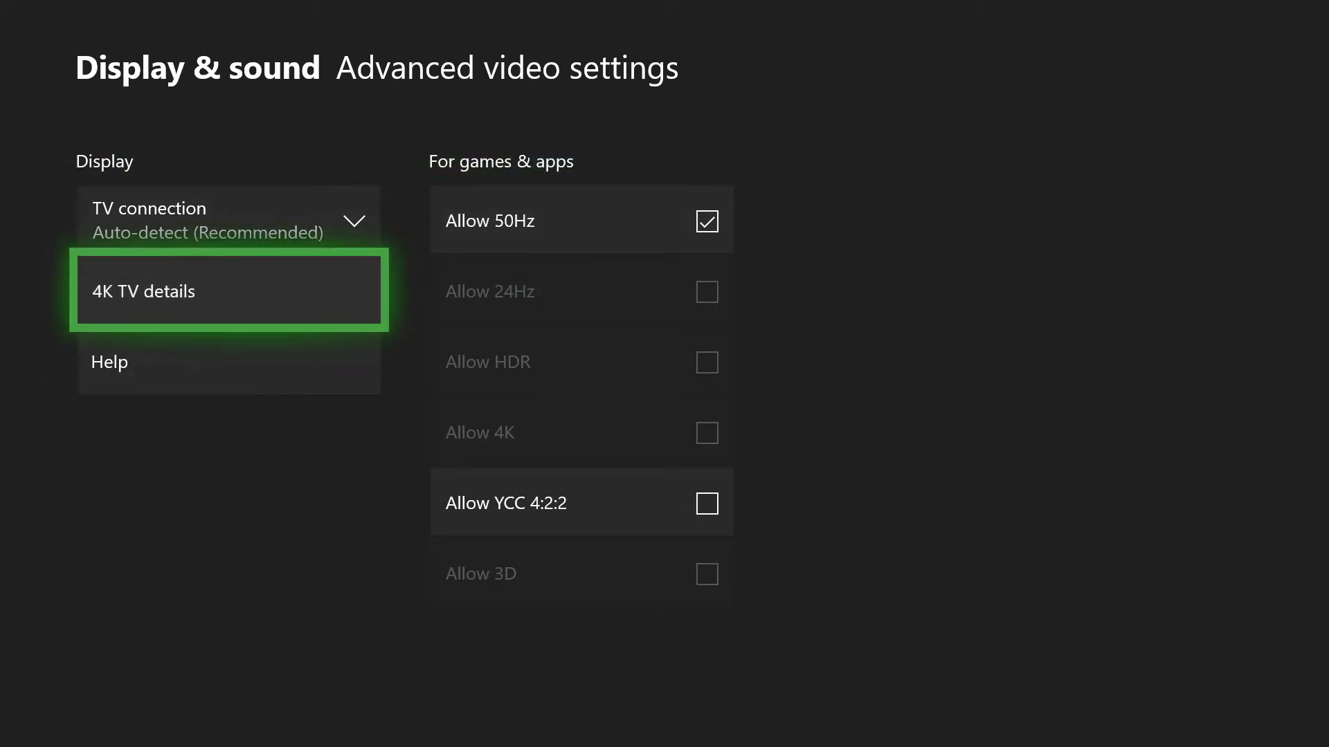
key(Return)
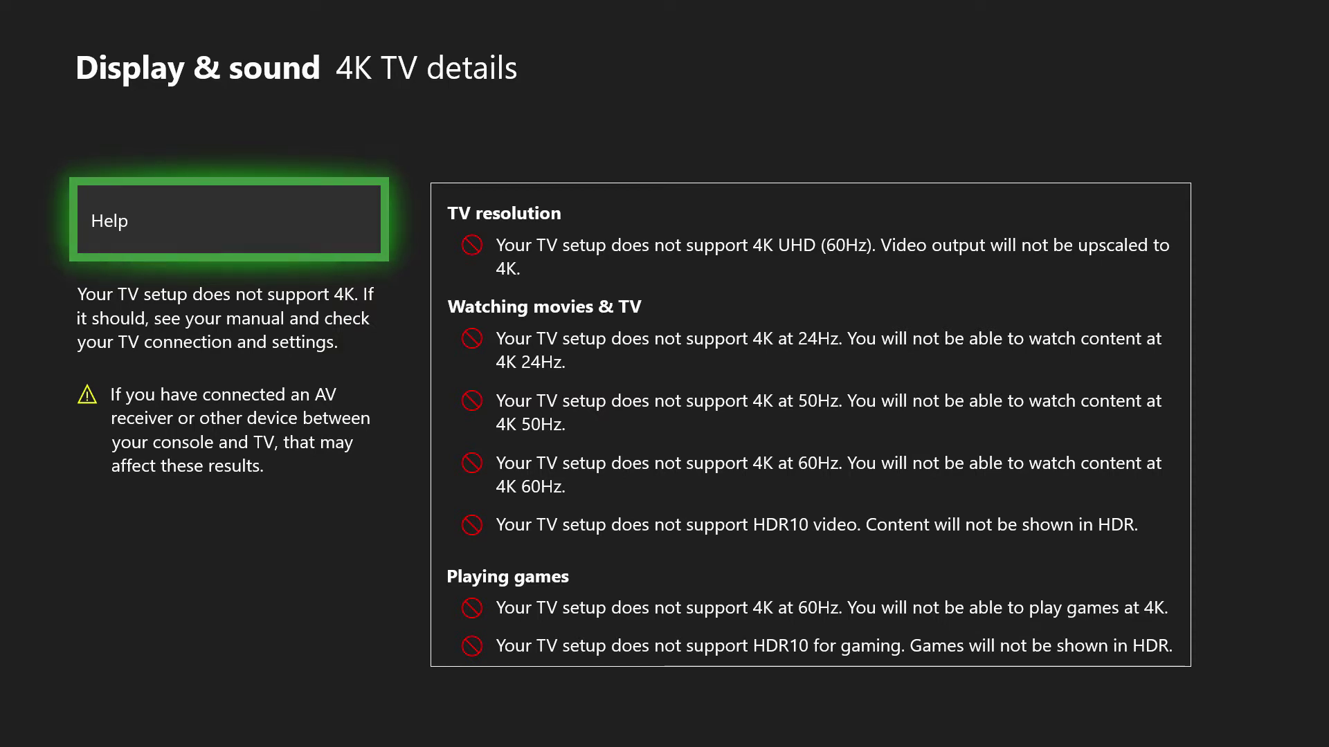
key(Right)
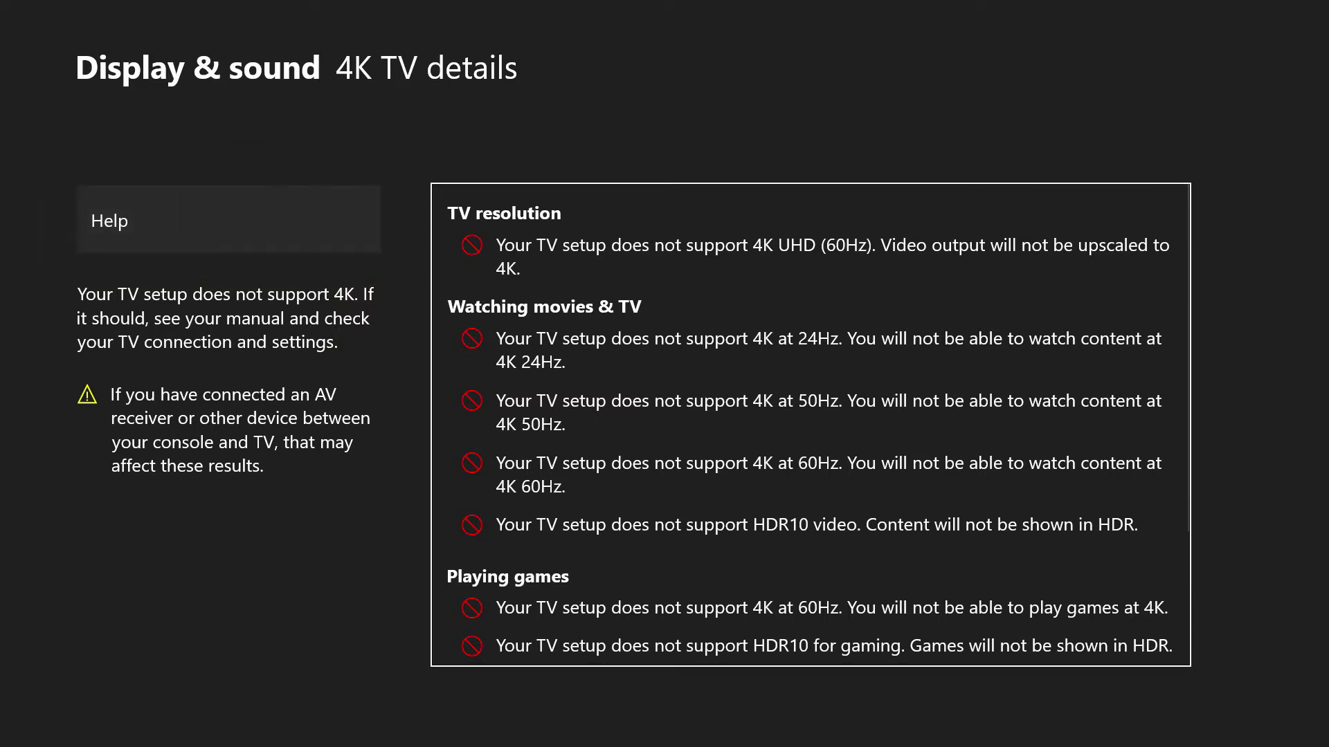
key(Left)
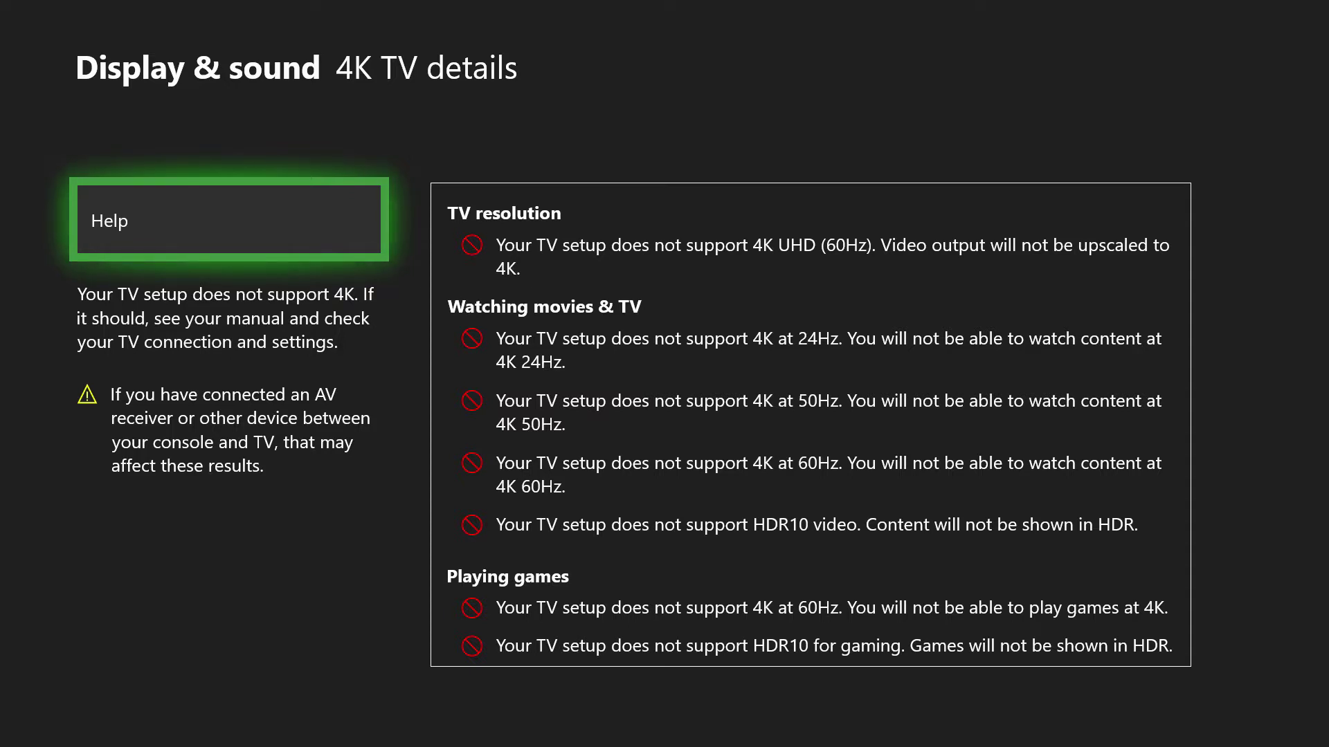
key(Escape)
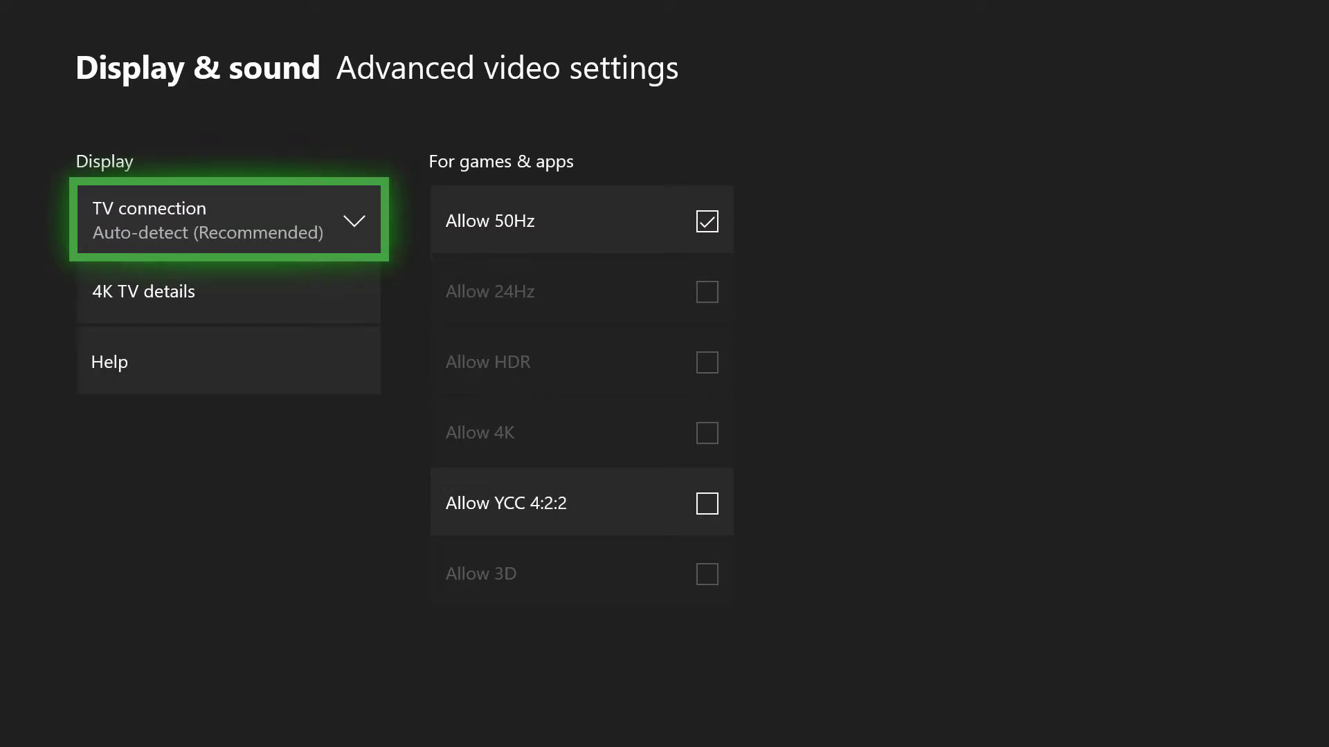
Leave the video settings and open the Broadcast & capture page under Preferences
key(Escape)
key(Down)
key(Down)
key(Down)
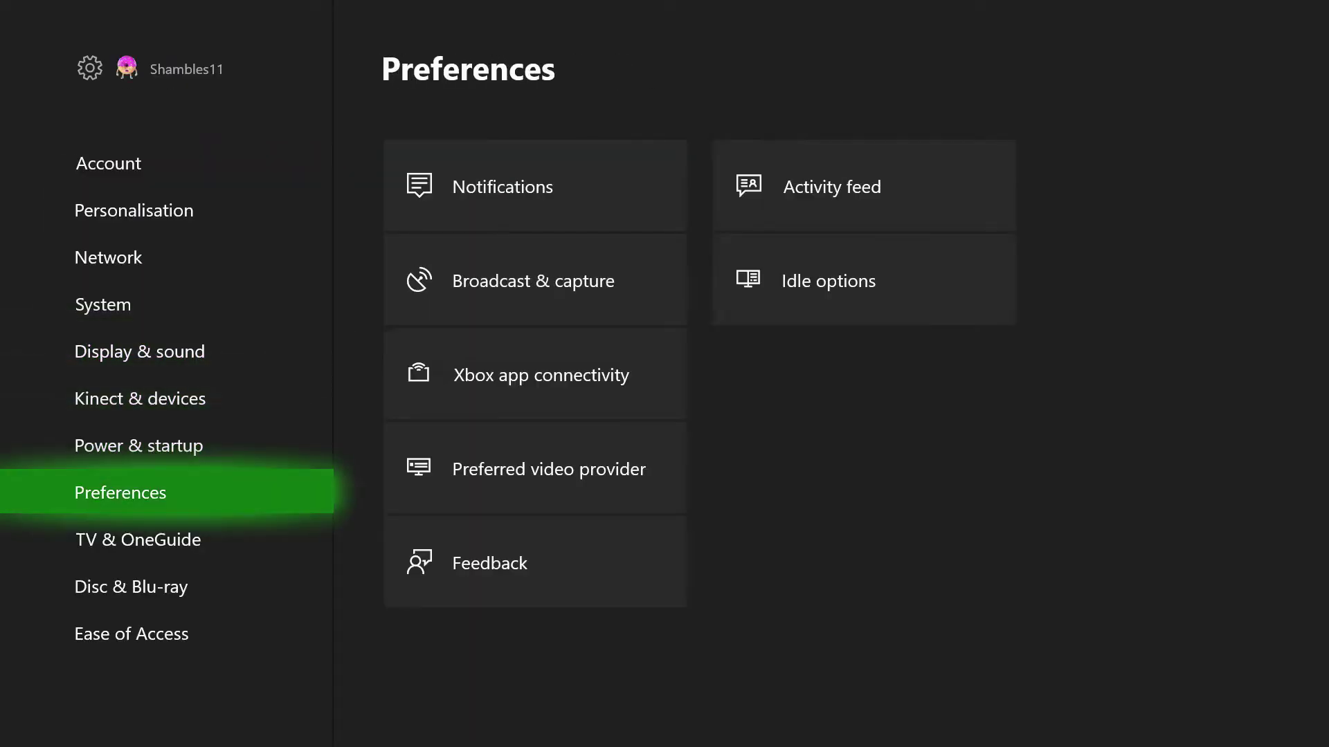
key(Right)
key(Down)
key(Return)
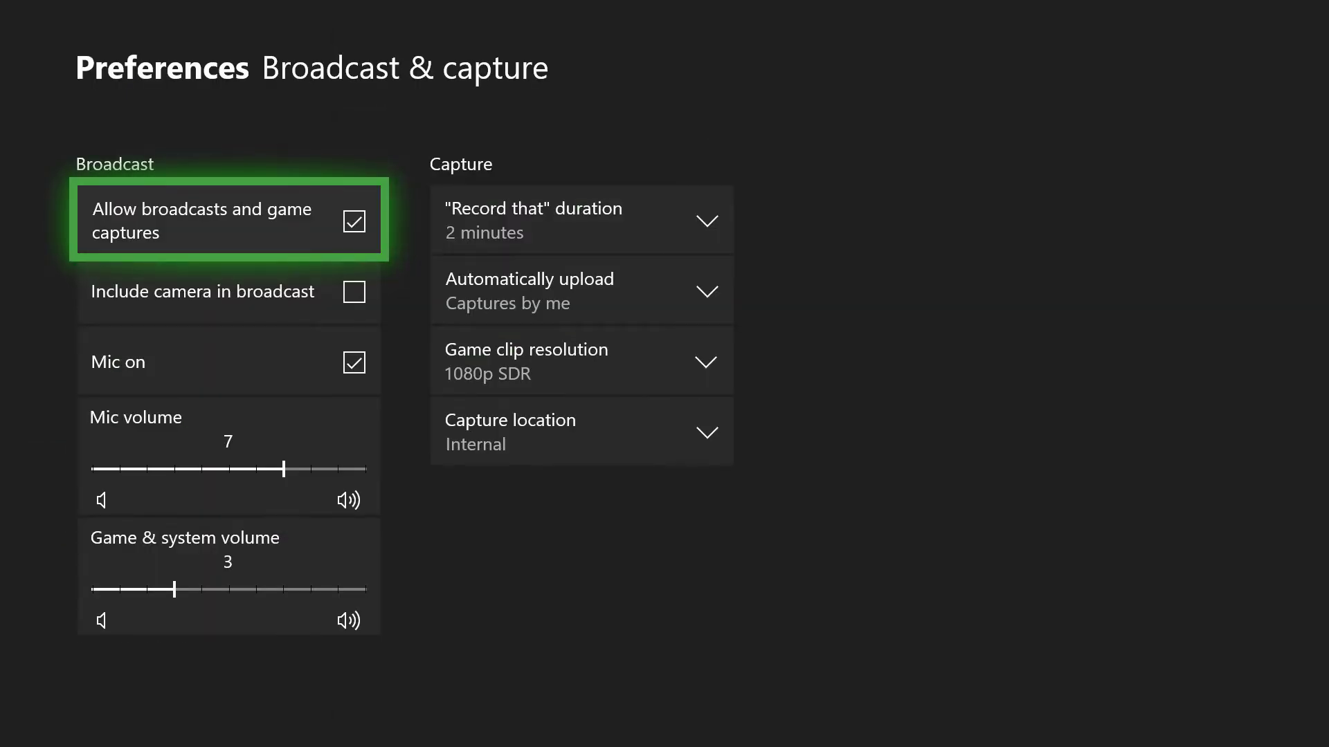
Examine the broadcast options, comparing the mic volume with the game & system volume
key(Down)
key(Down)
key(Down)
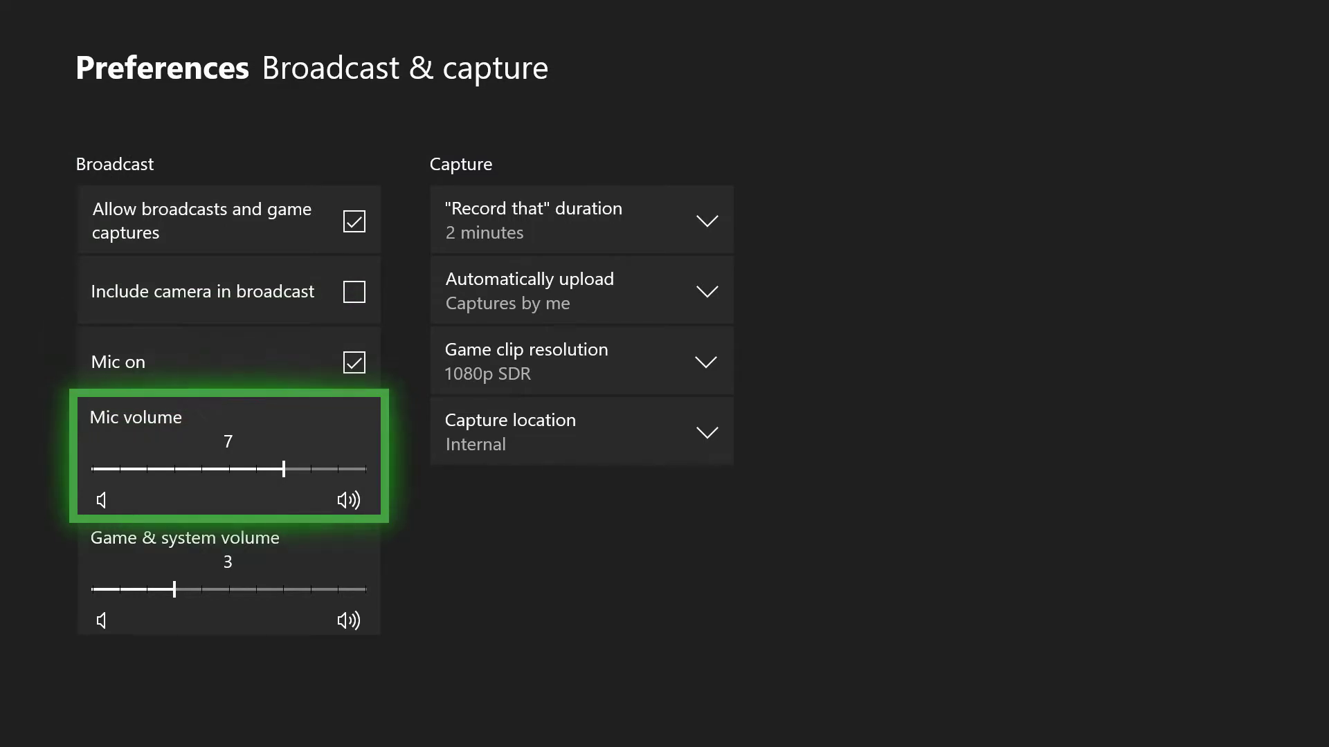
key(Down)
key(Up)
key(Down)
key(Up)
key(Down)
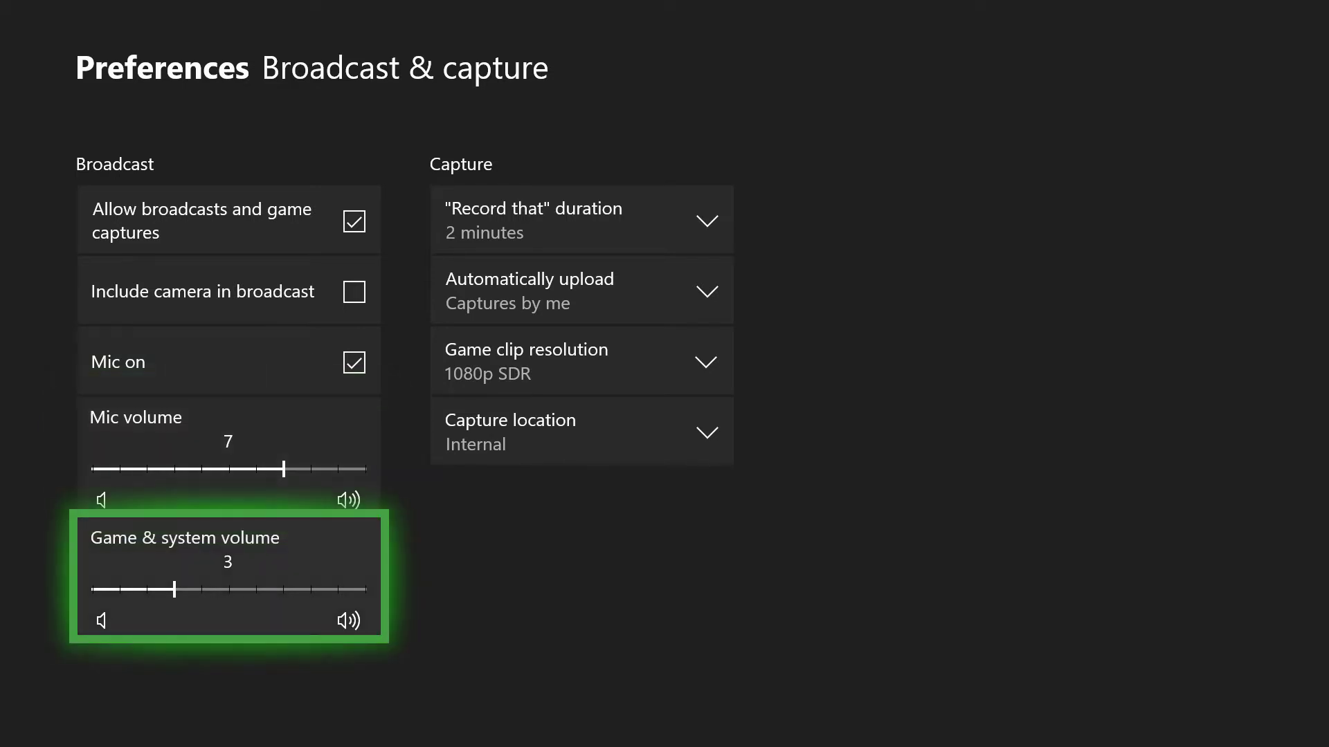
key(Up)
key(Down)
key(Up)
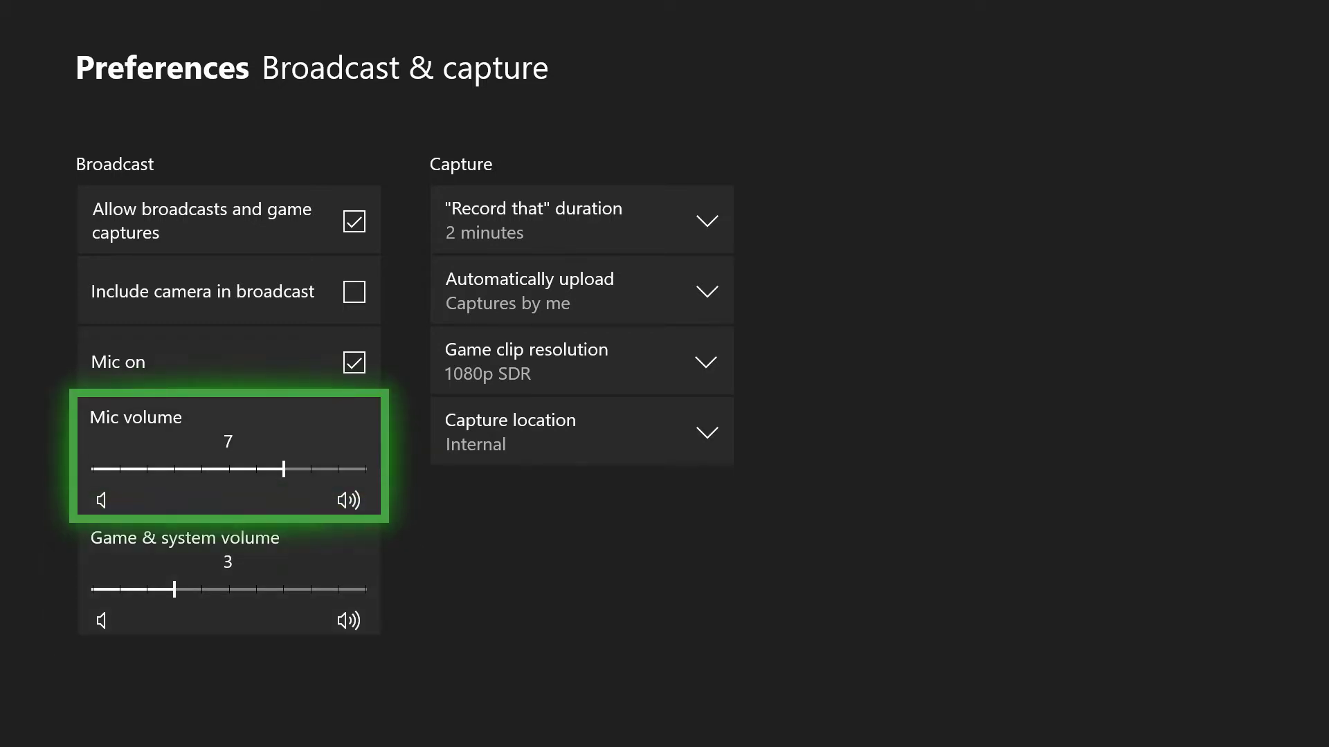
key(Down)
key(Up)
key(Up)
Compare the game clip resolution choices and select 1080p SDR (2 minutes max)
key(Right)
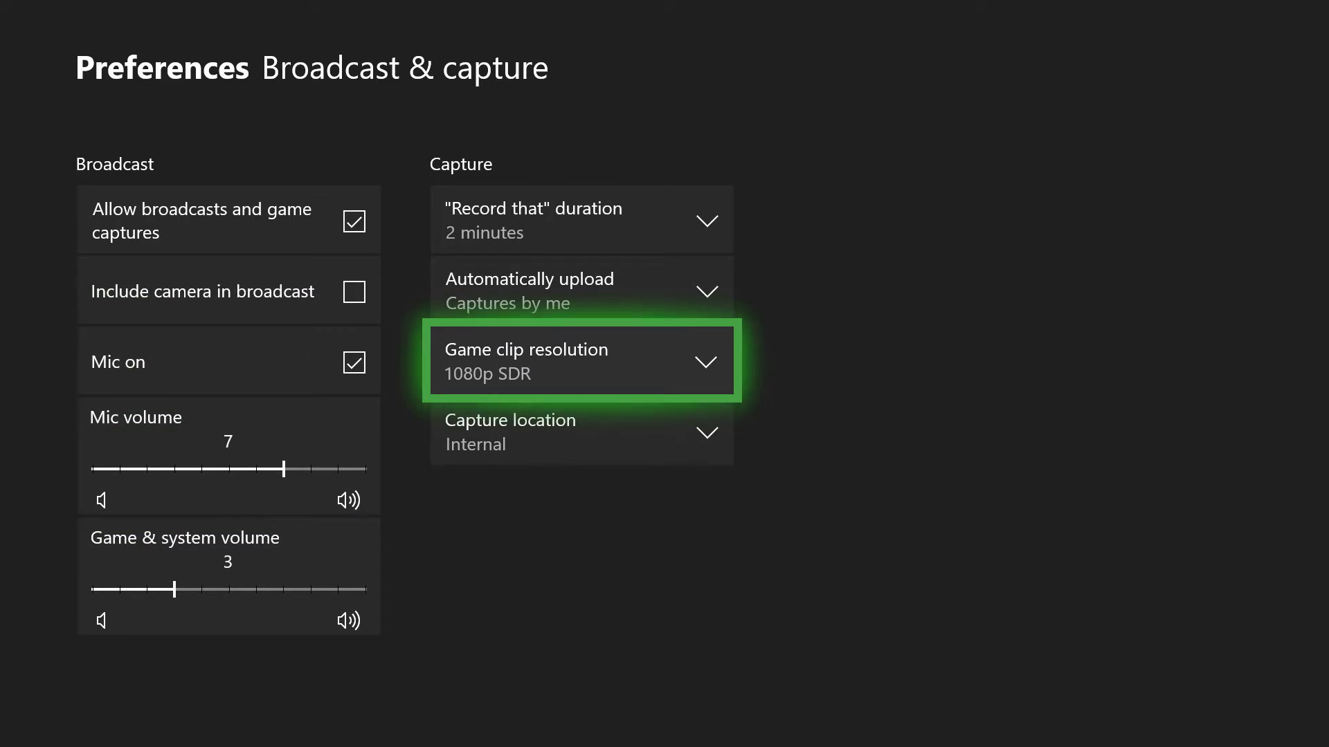
key(Return)
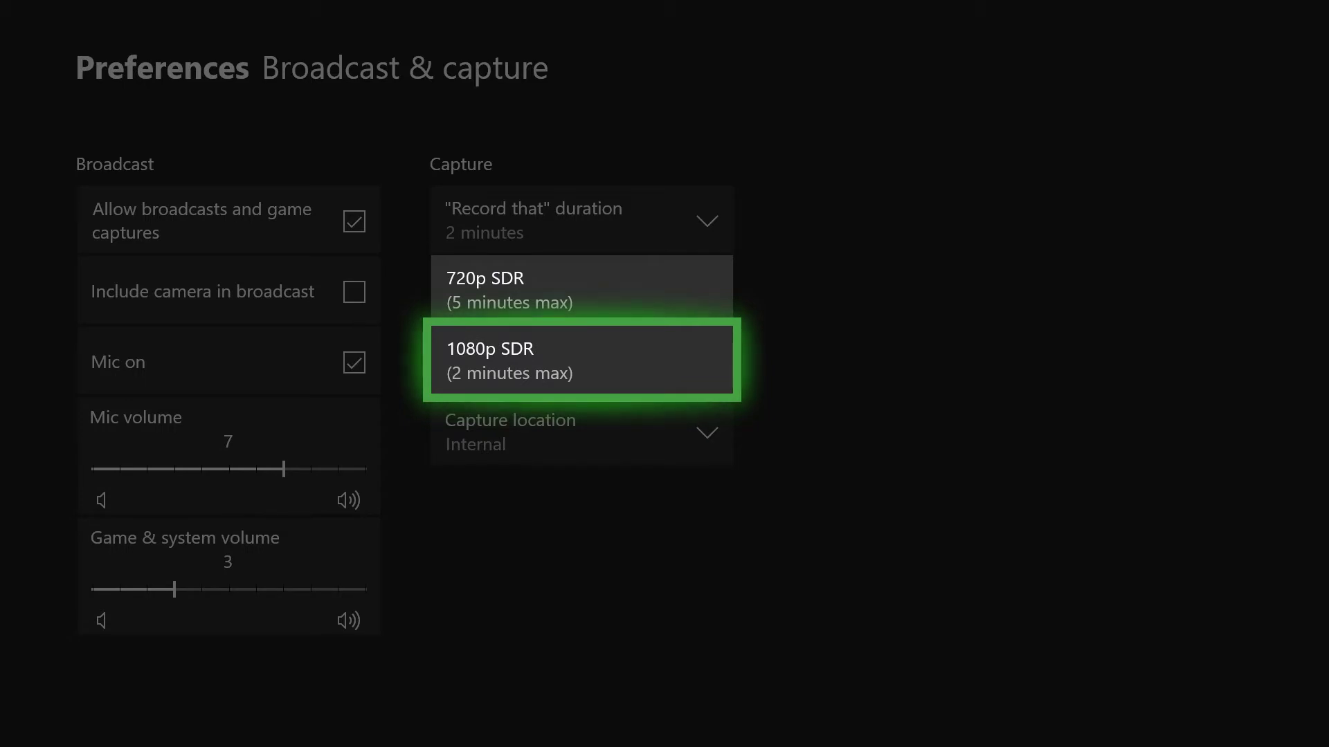
key(Up)
key(Down)
key(Return)
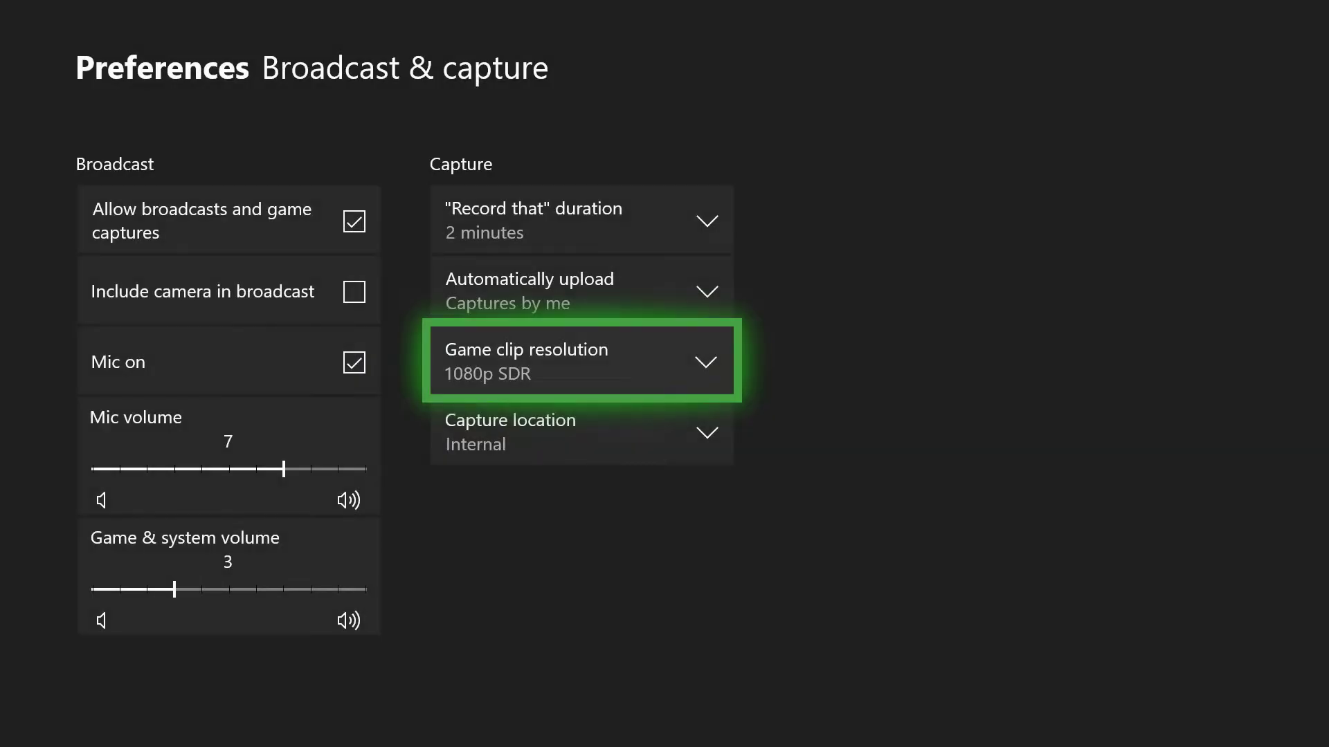
Review the "Record that" duration, automatic upload and capture location options
key(Up)
key(Up)
key(Down)
key(Down)
key(Down)
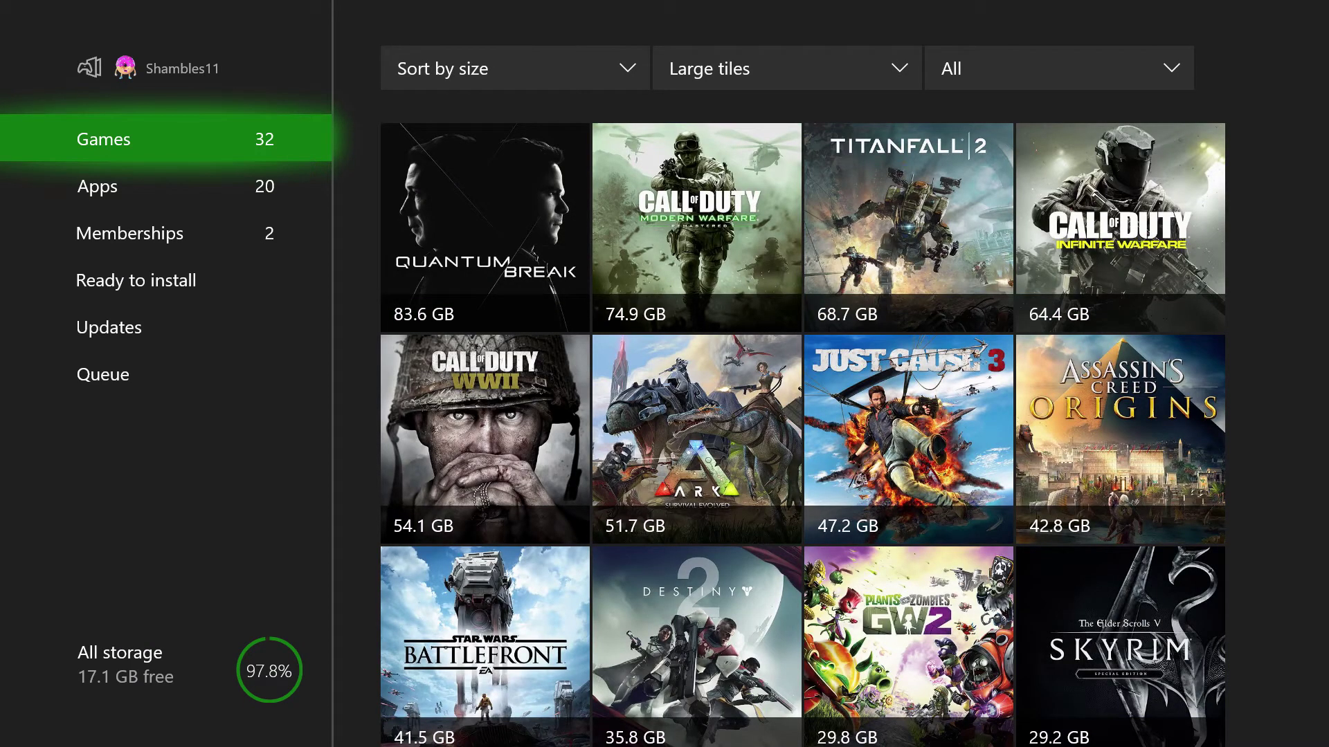
Leave the games library, browse the pinned games and apps, and return to the top of the Home screen
key(Escape)
key(Down)
key(Down)
key(Up)
key(Right)
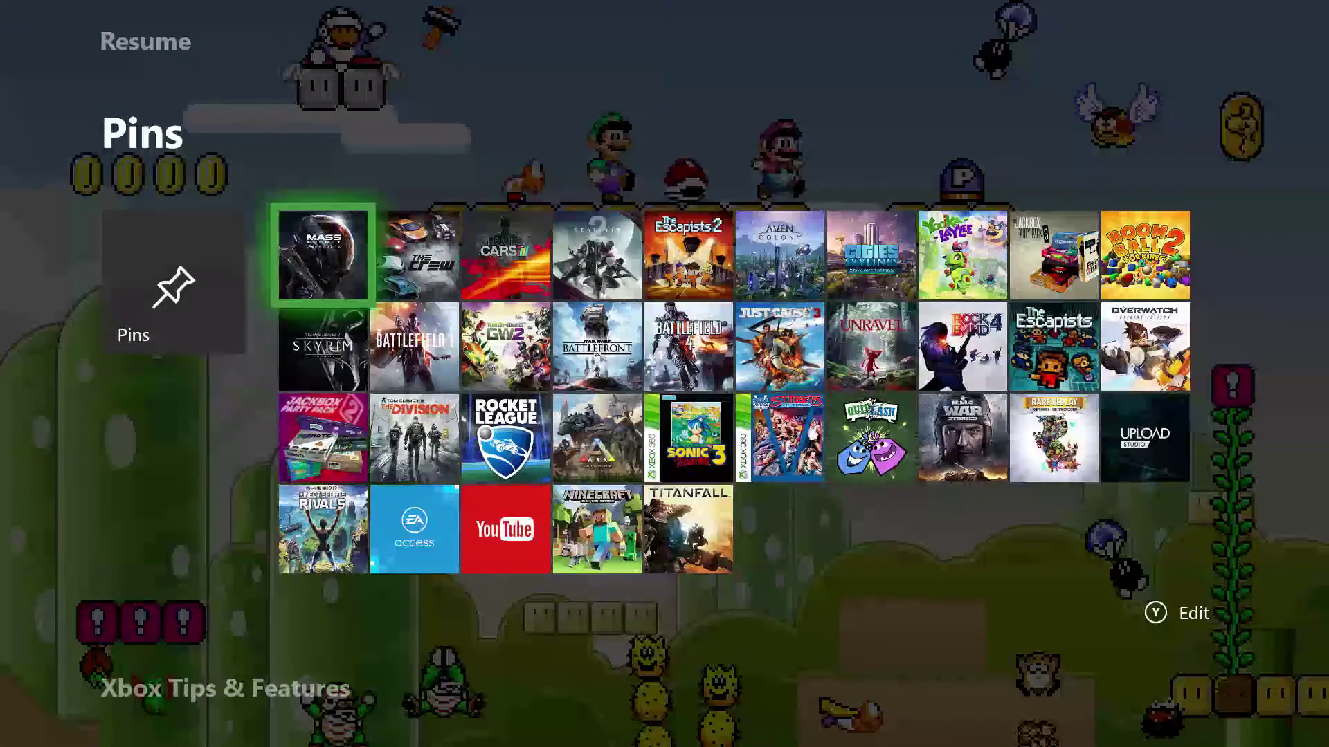
key(Right)
key(Right)
key(Right)
key(Right)
key(Right)
key(Right)
key(Right)
key(Down)
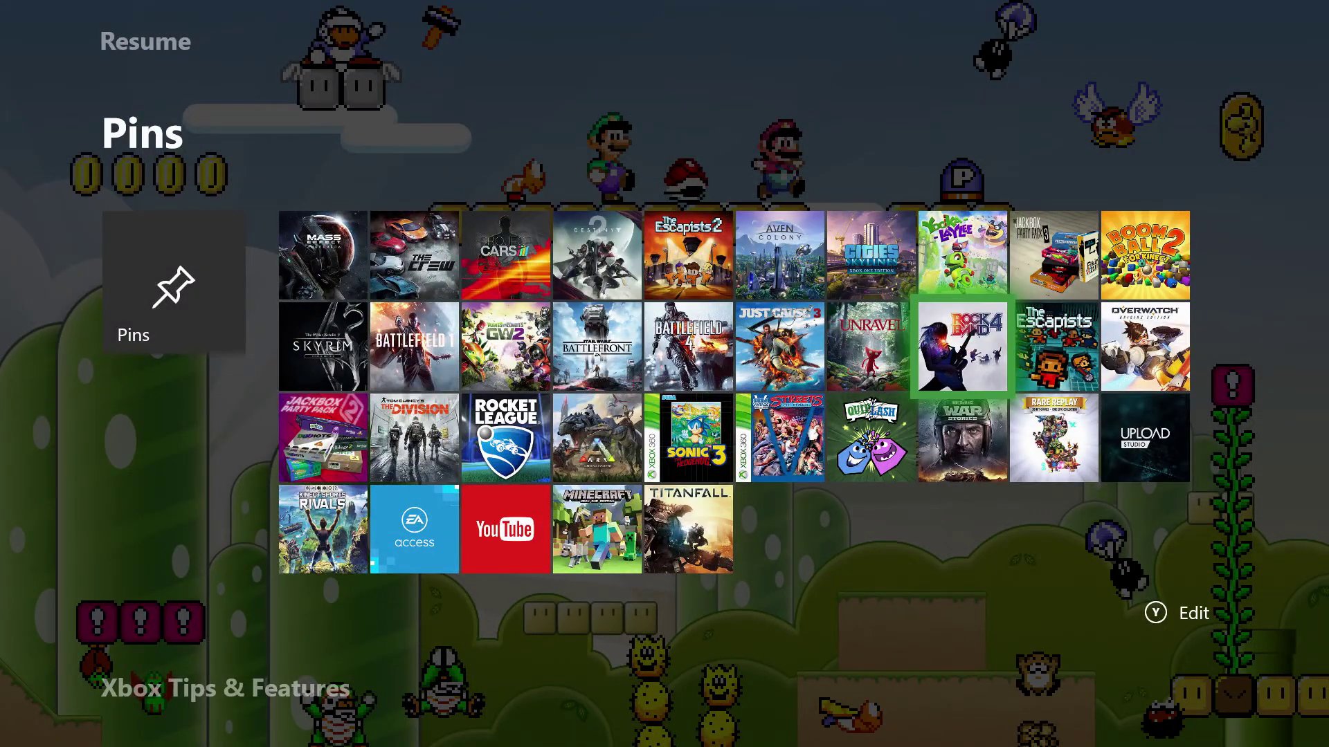
key(Left)
key(Left)
key(Left)
key(Left)
key(Left)
key(Left)
key(Escape)
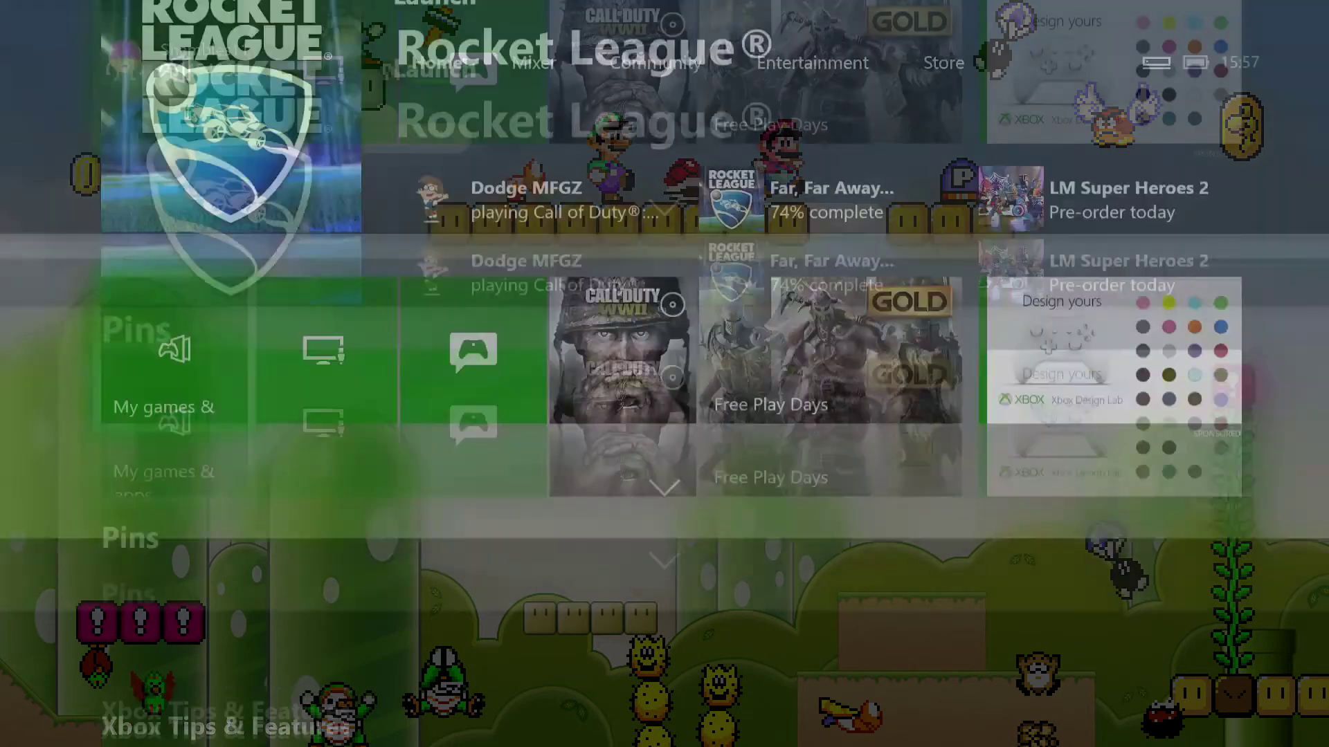
Open My games & apps and highlight Call of Duty: WWII among the installed games
key(Right)
key(Left)
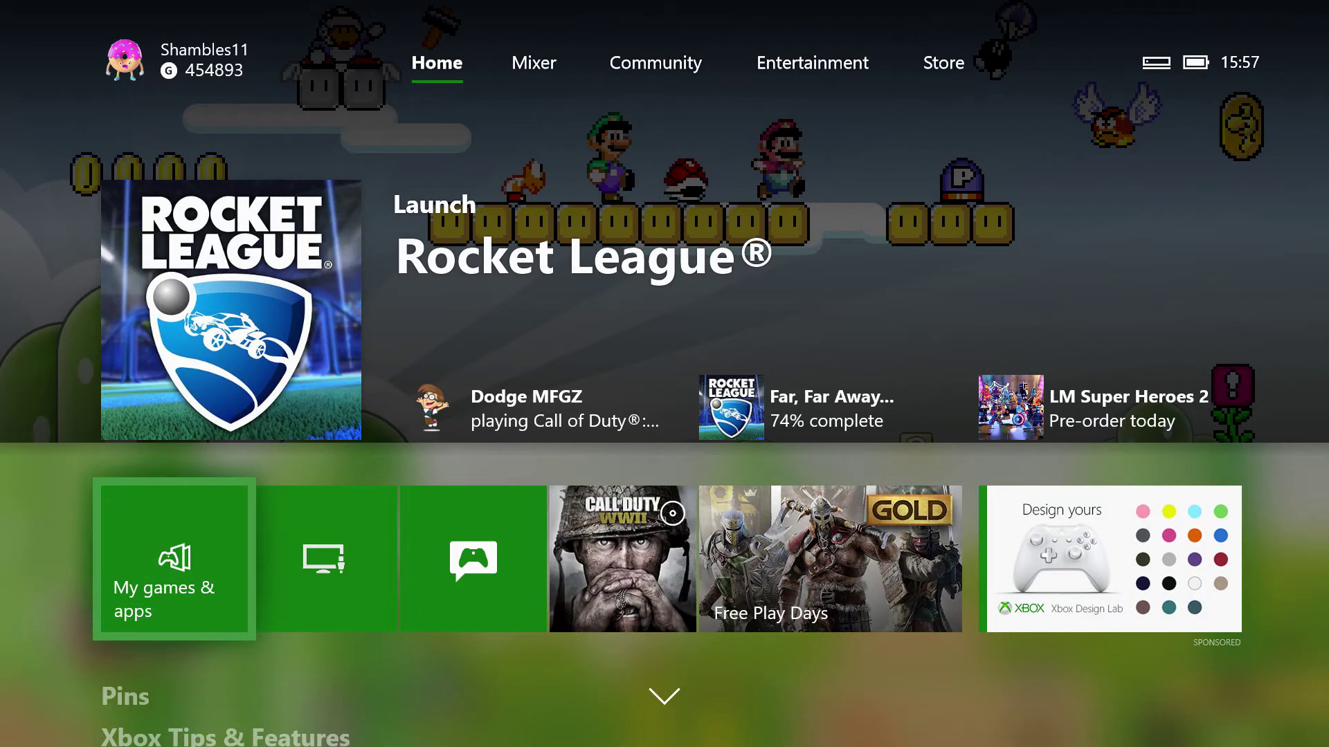
key(Return)
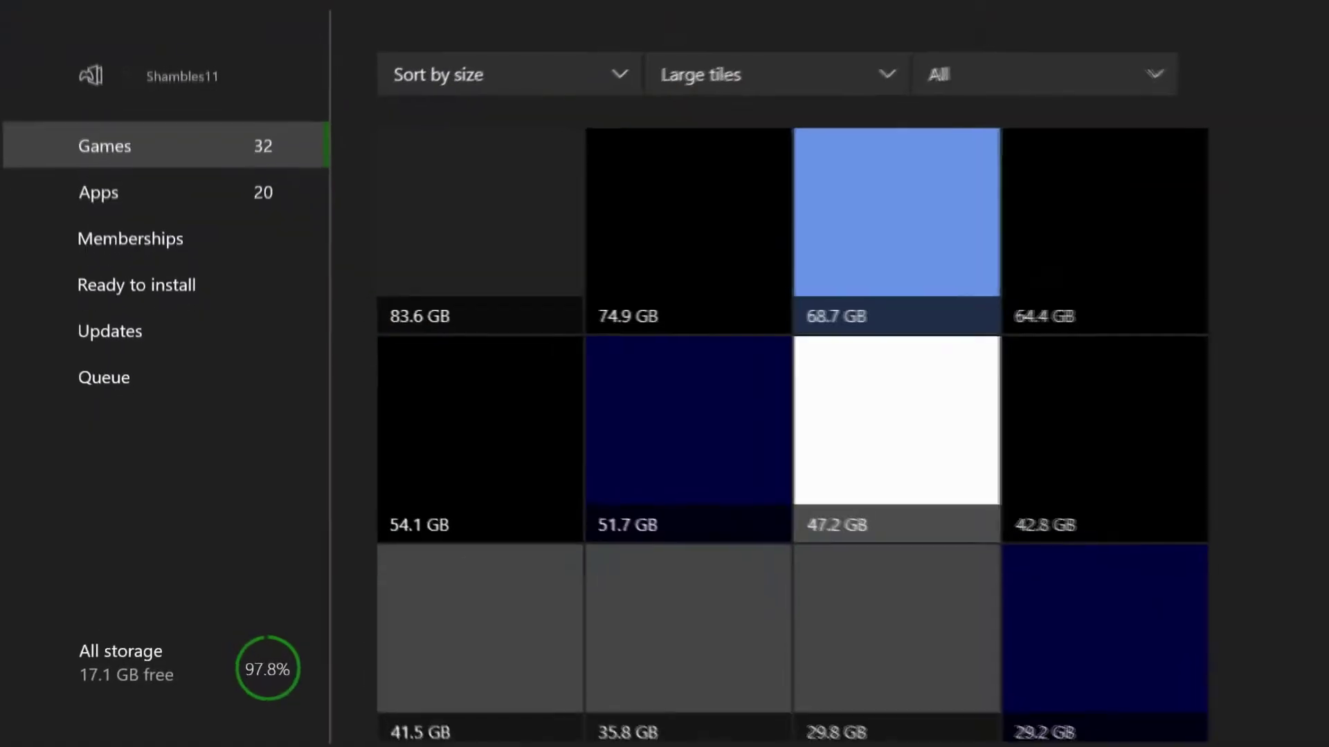
key(Down)
key(Down)
key(Up)
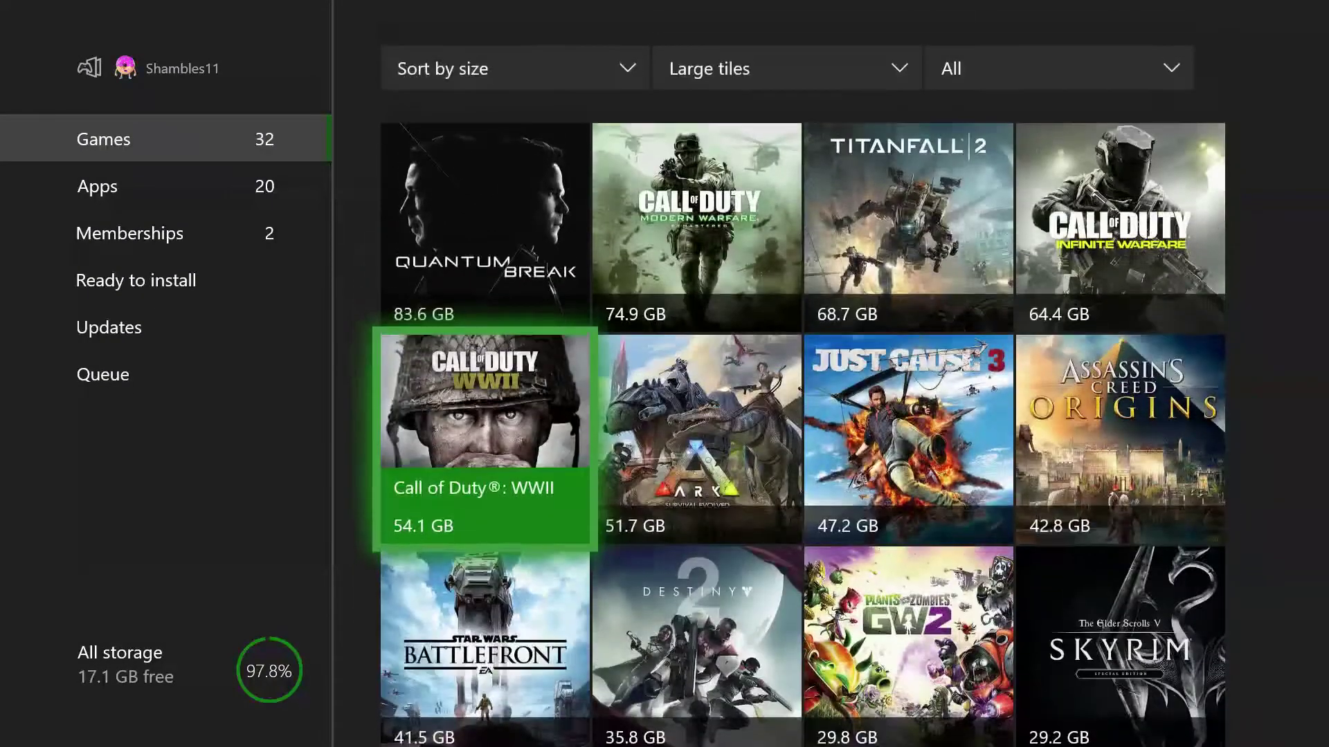
Show the Ready to install section of My games & apps and look at its titles
key(Left)
key(Down)
key(Down)
key(Down)
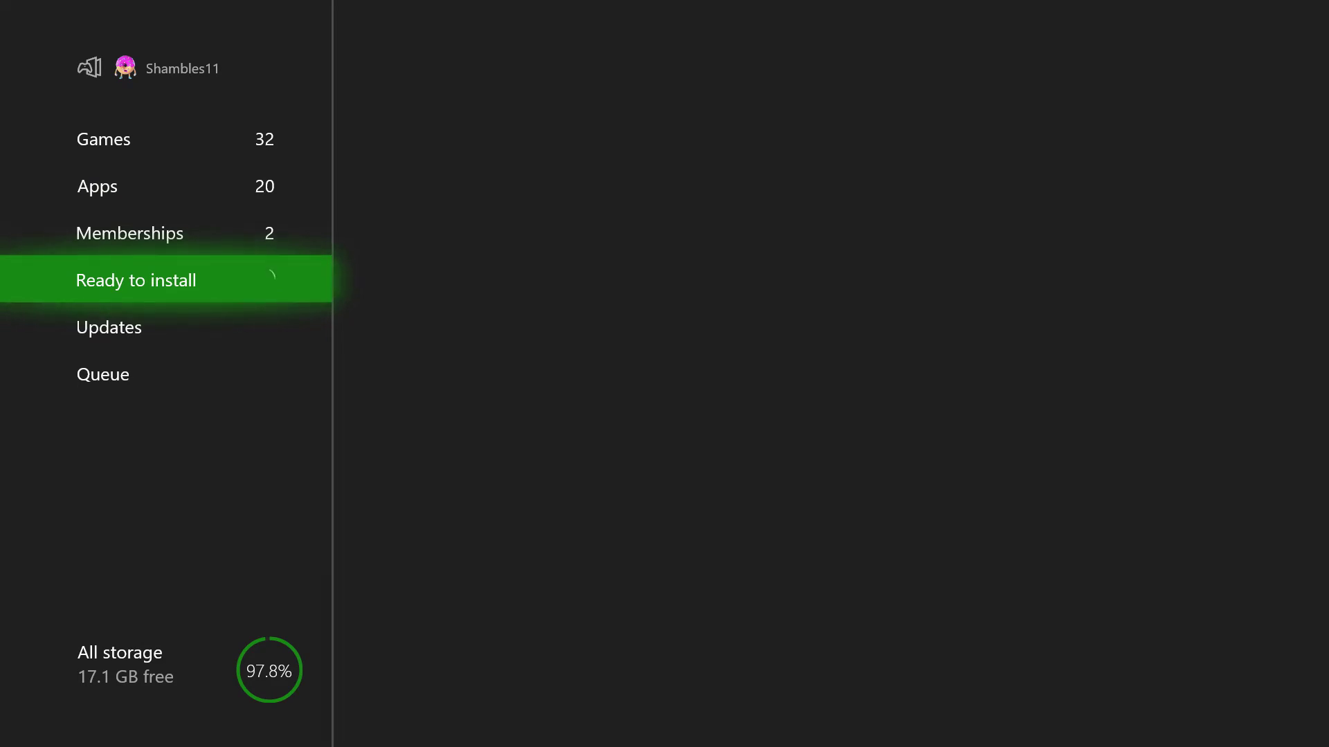
key(Right)
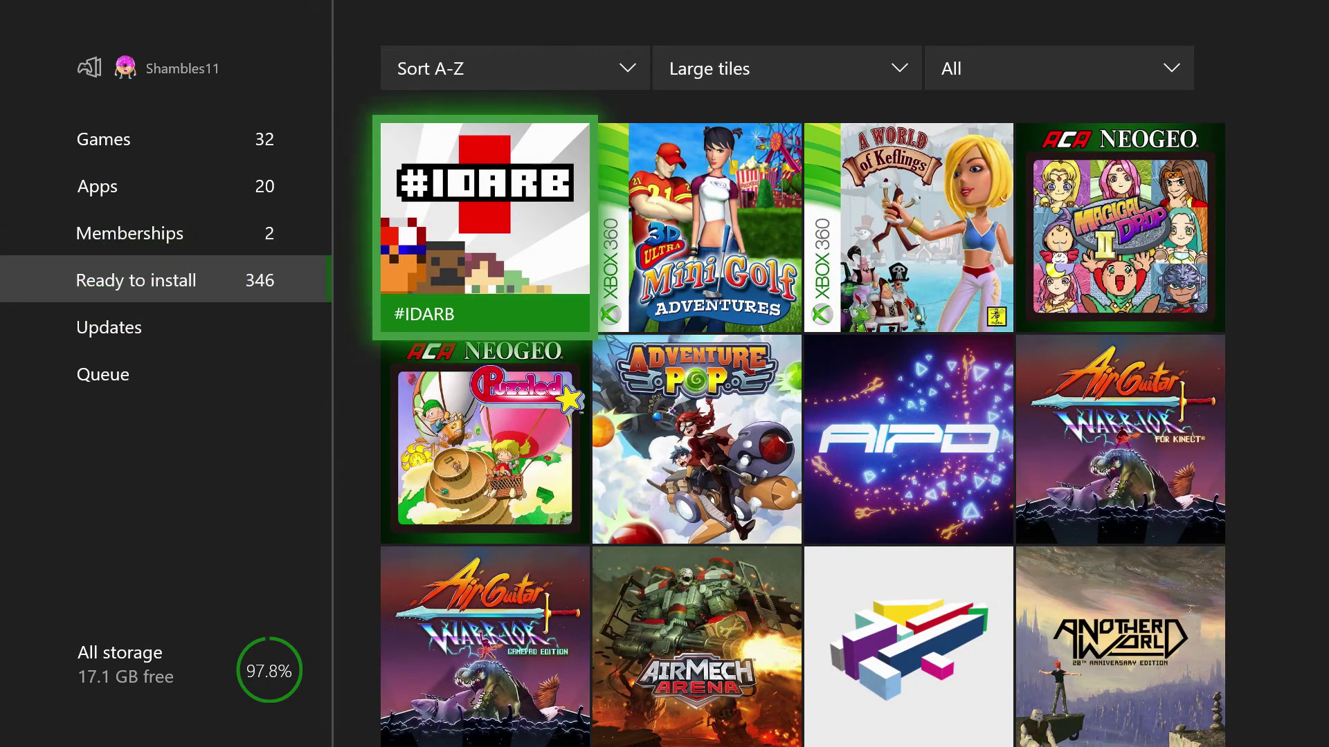
key(Right)
key(Left)
key(Left)
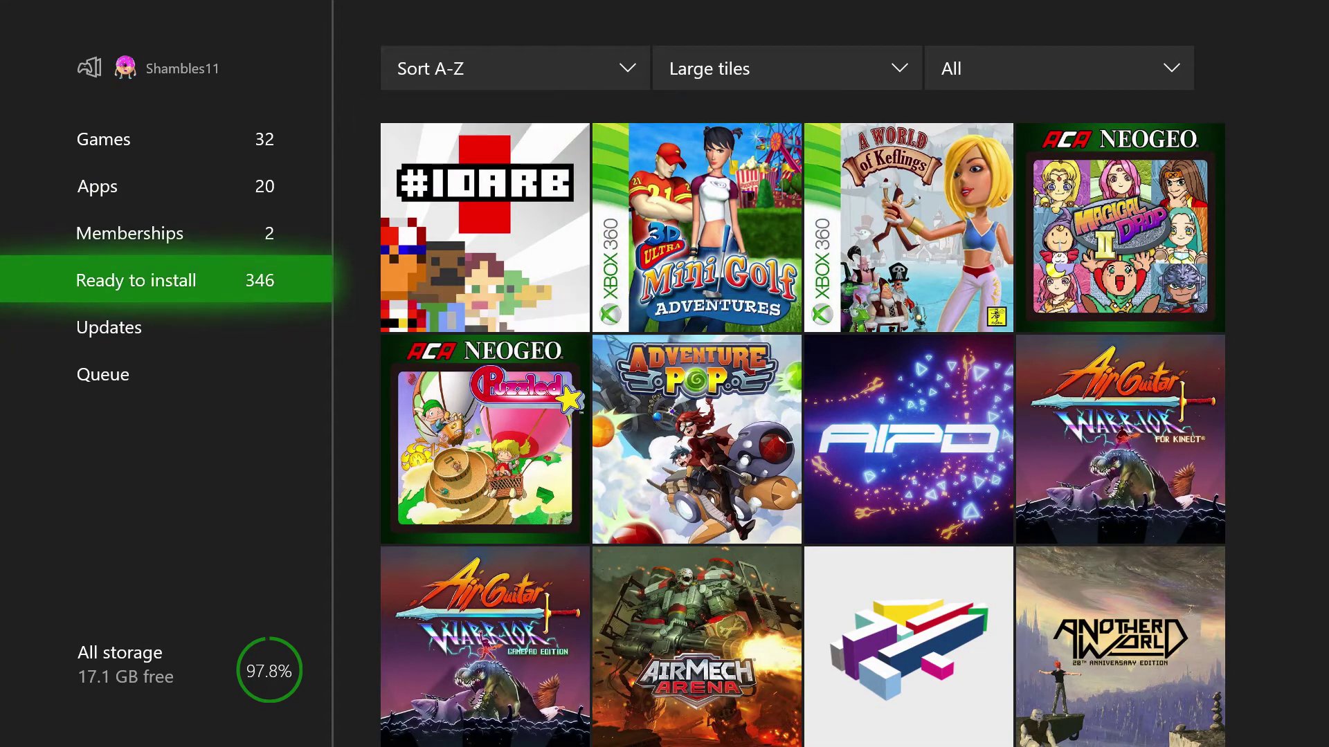
Check the Updates and Queue sections and look through the recently installed titles
key(Down)
key(Down)
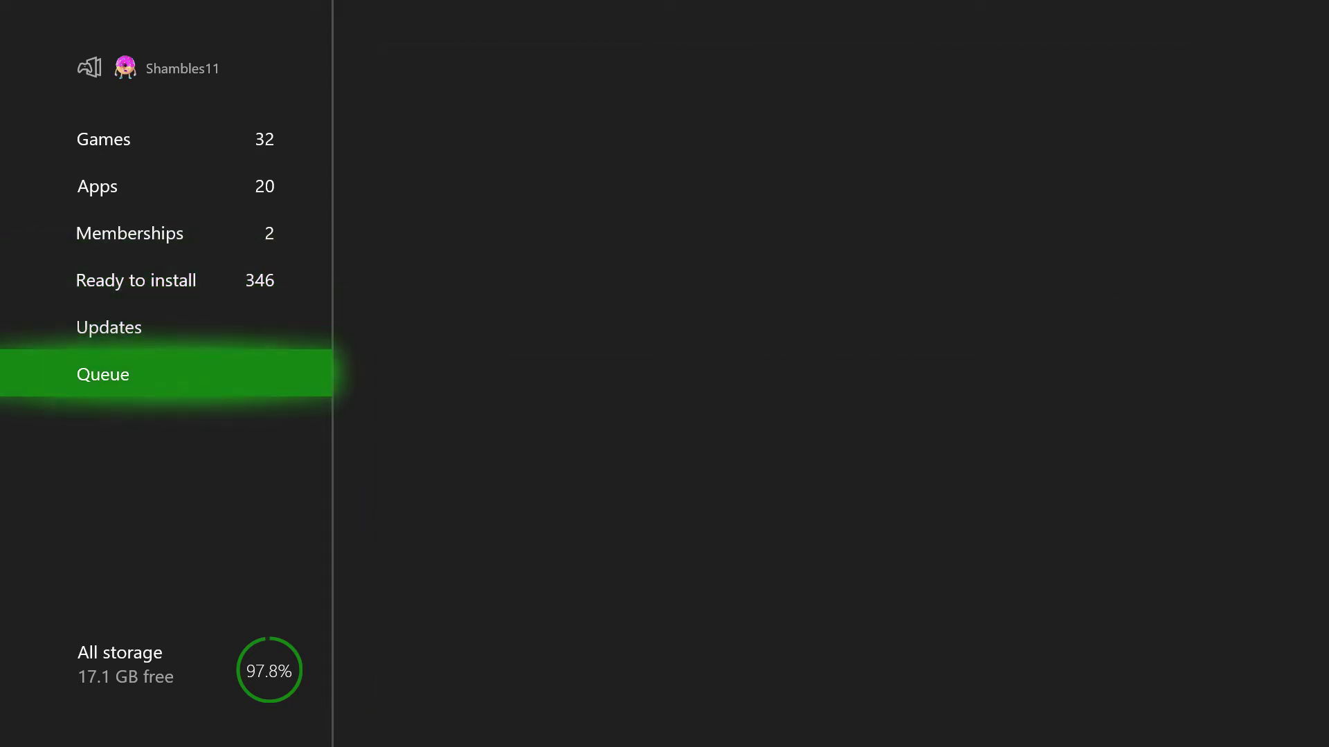
key(Up)
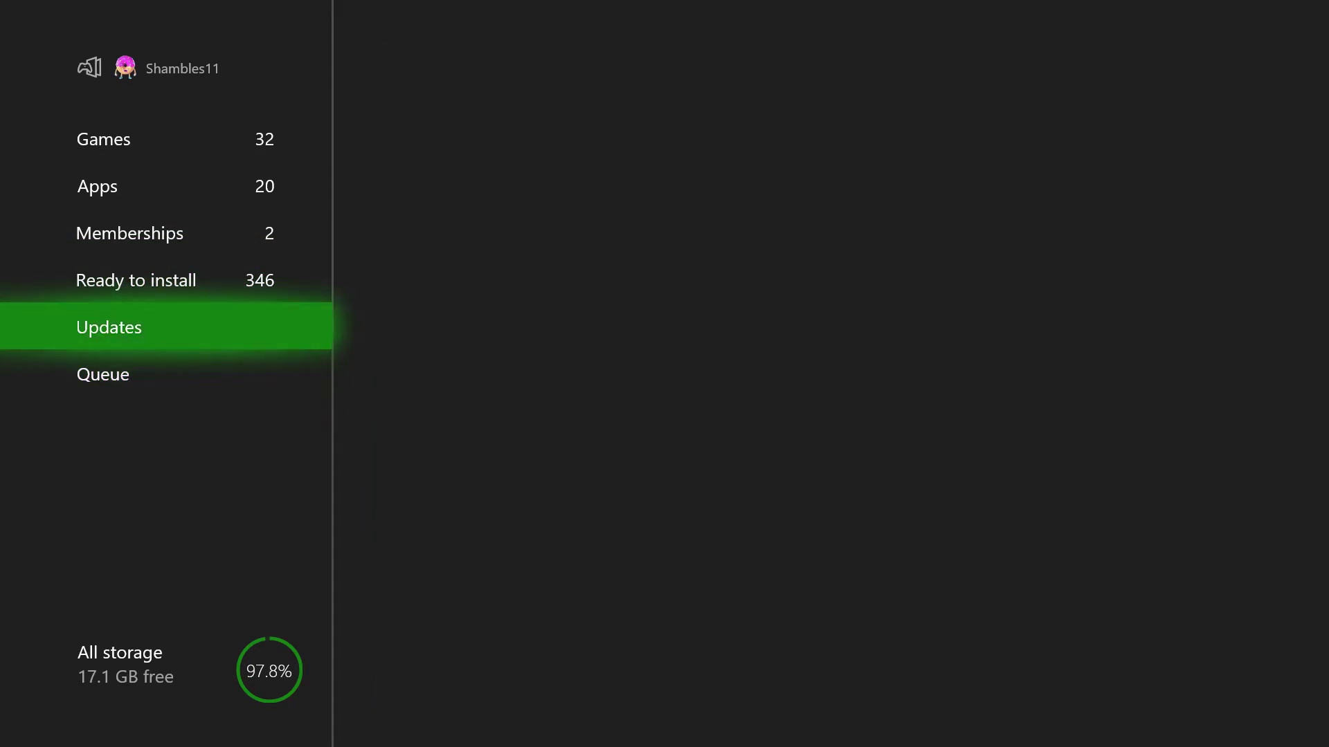
key(Down)
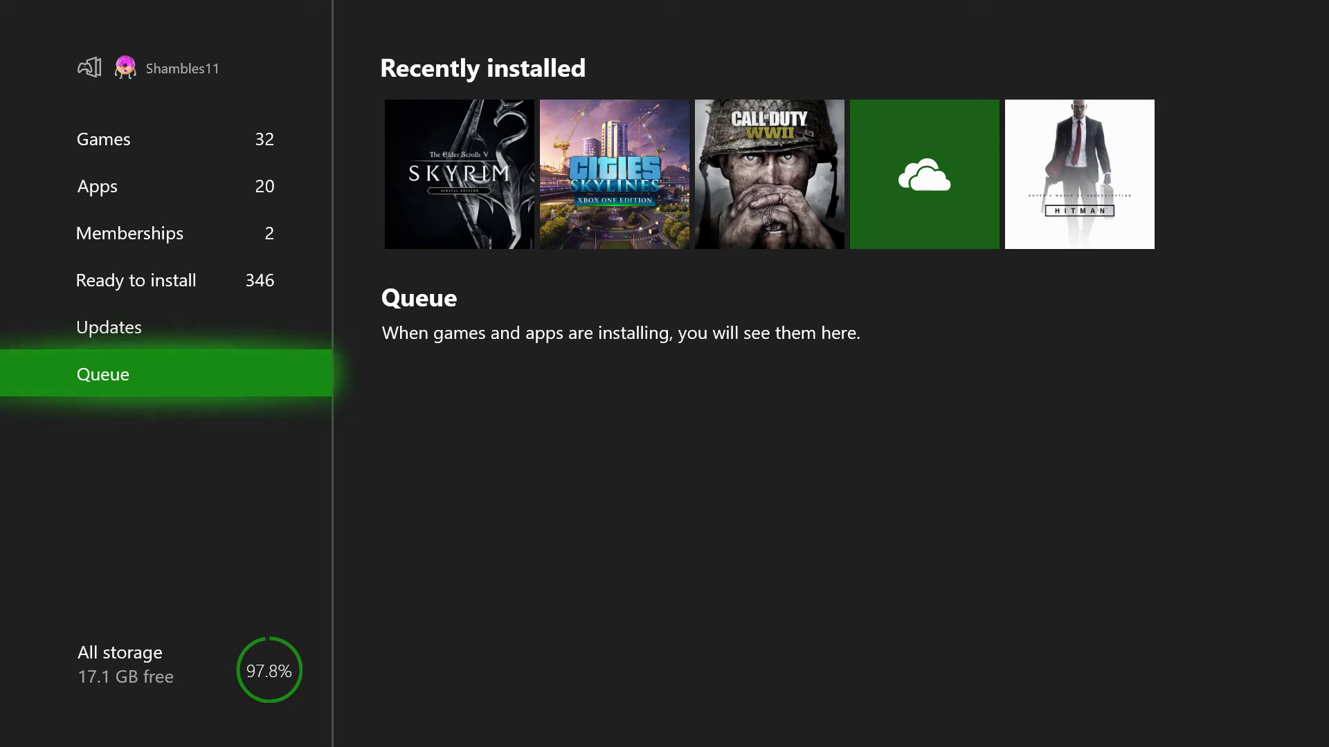
key(Right)
key(Right)
key(Right)
key(Left)
key(Left)
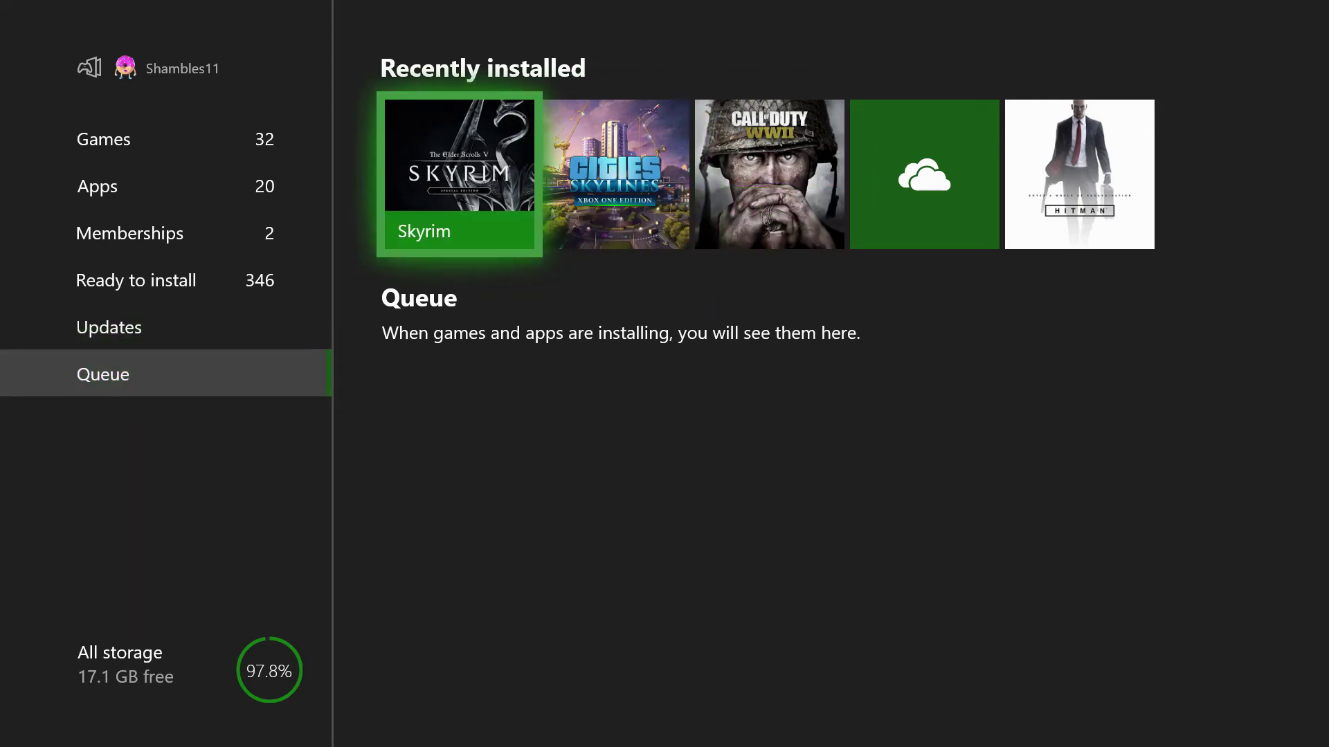
Switch to the Apps section and browse the upper rows of installed apps down to OneGuide
key(Left)
key(Up)
key(Up)
key(Up)
key(Up)
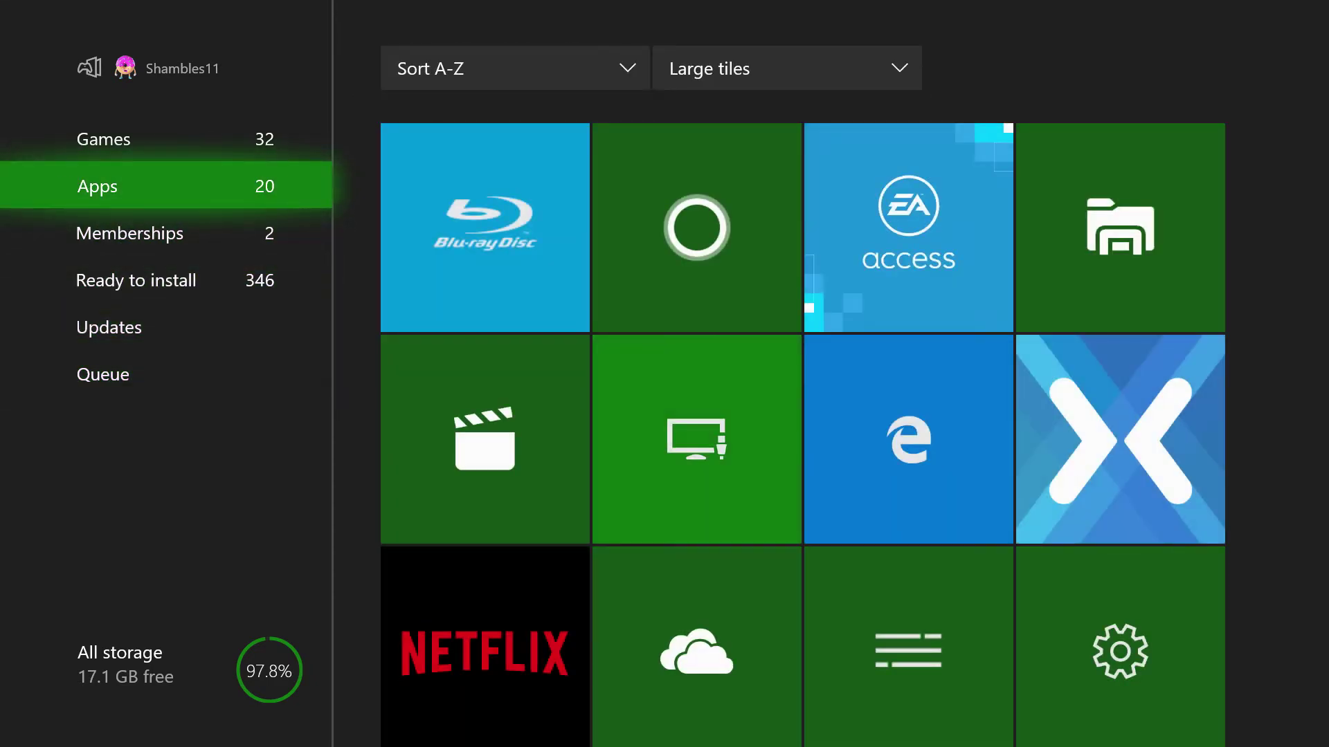
key(Right)
key(Right)
key(Right)
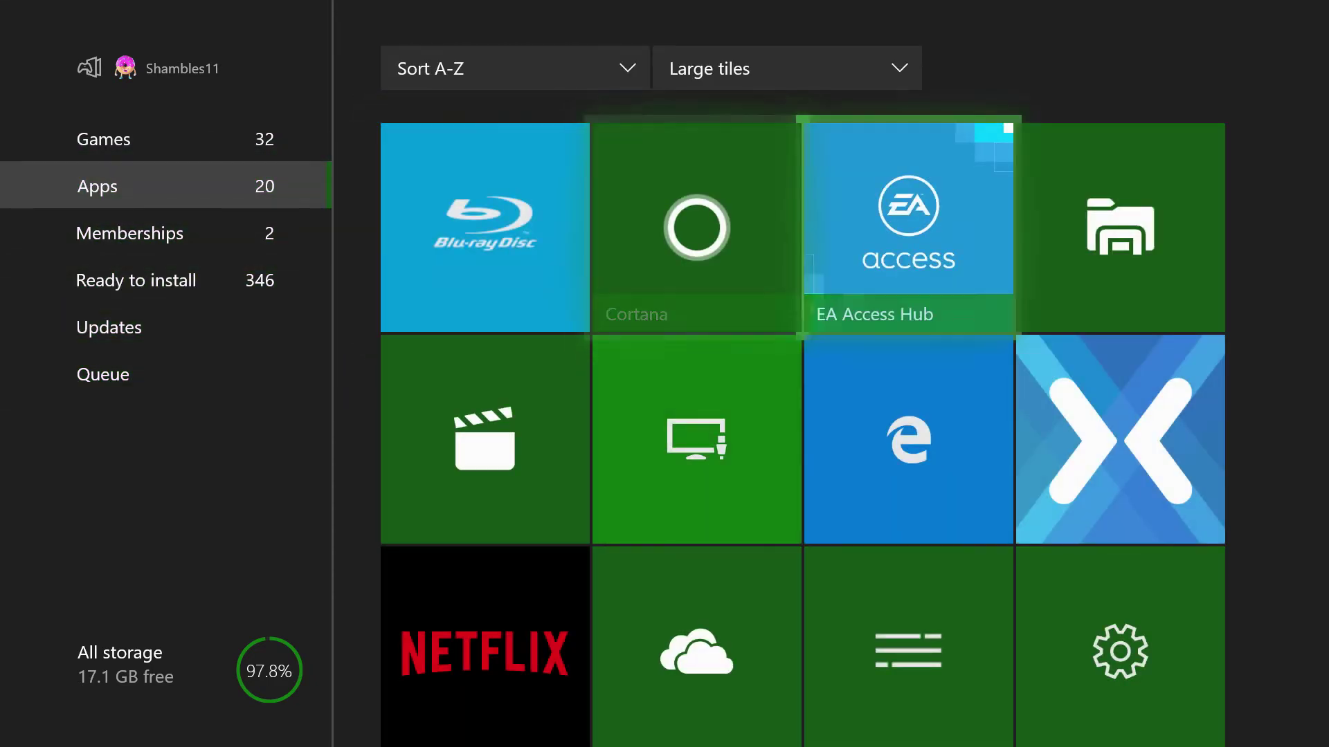
key(Down)
key(Down)
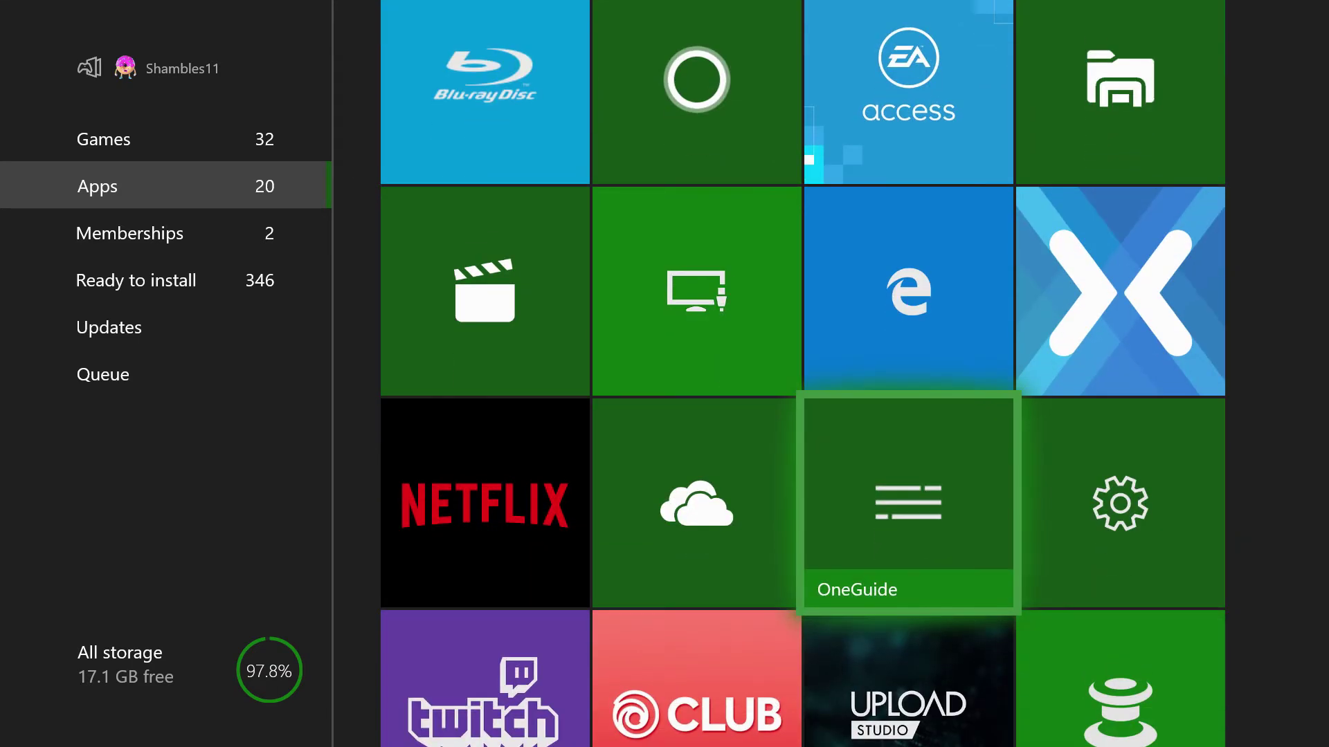
Find Xbox Insider Hub in the last row of installed apps and launch it
key(Left)
key(Left)
key(Down)
key(Right)
key(Right)
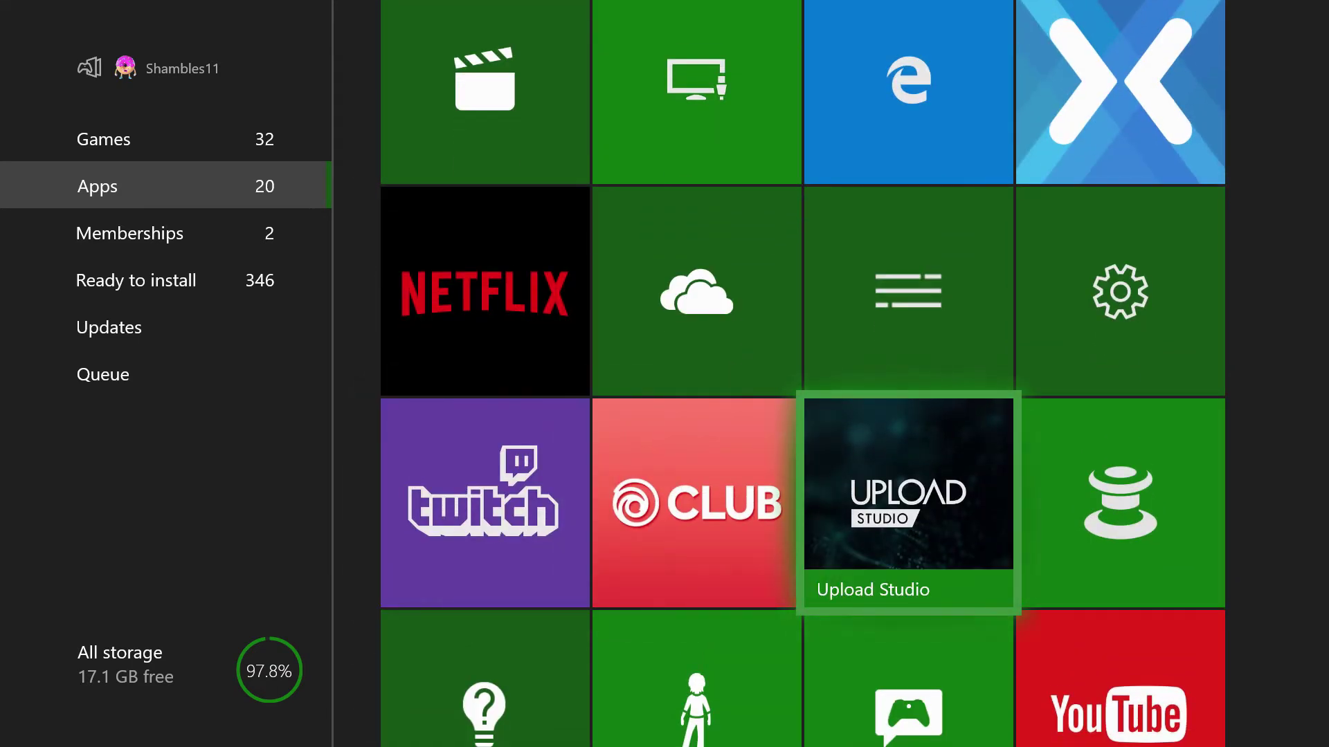
key(Left)
key(Down)
key(Right)
key(Right)
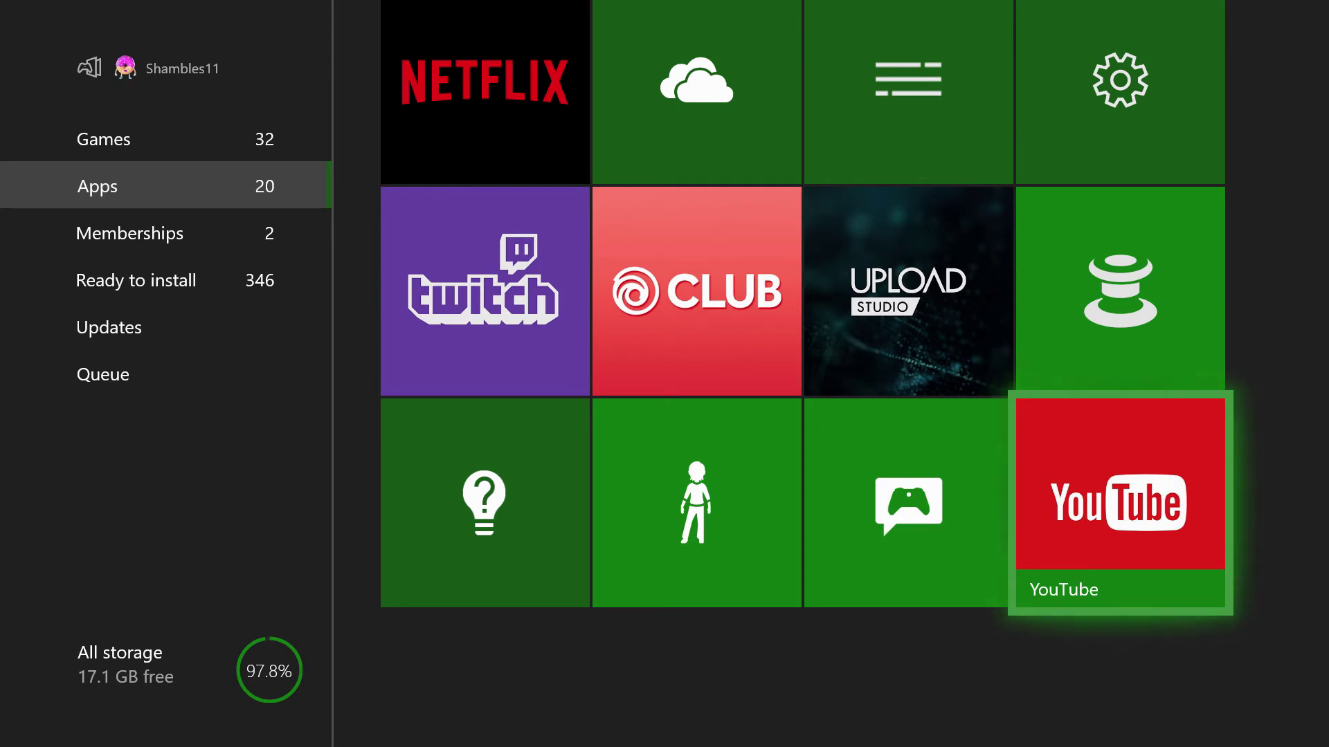
key(Left)
key(Left)
key(Right)
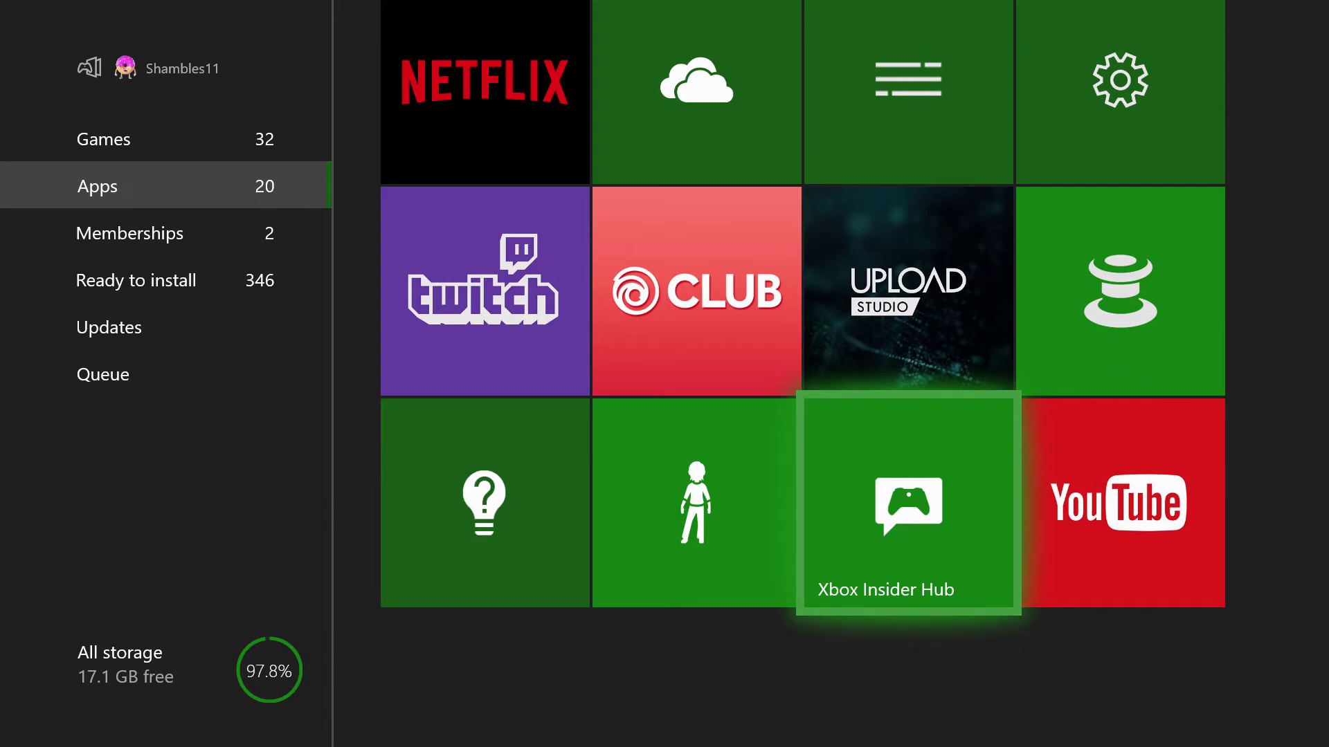
key(Return)
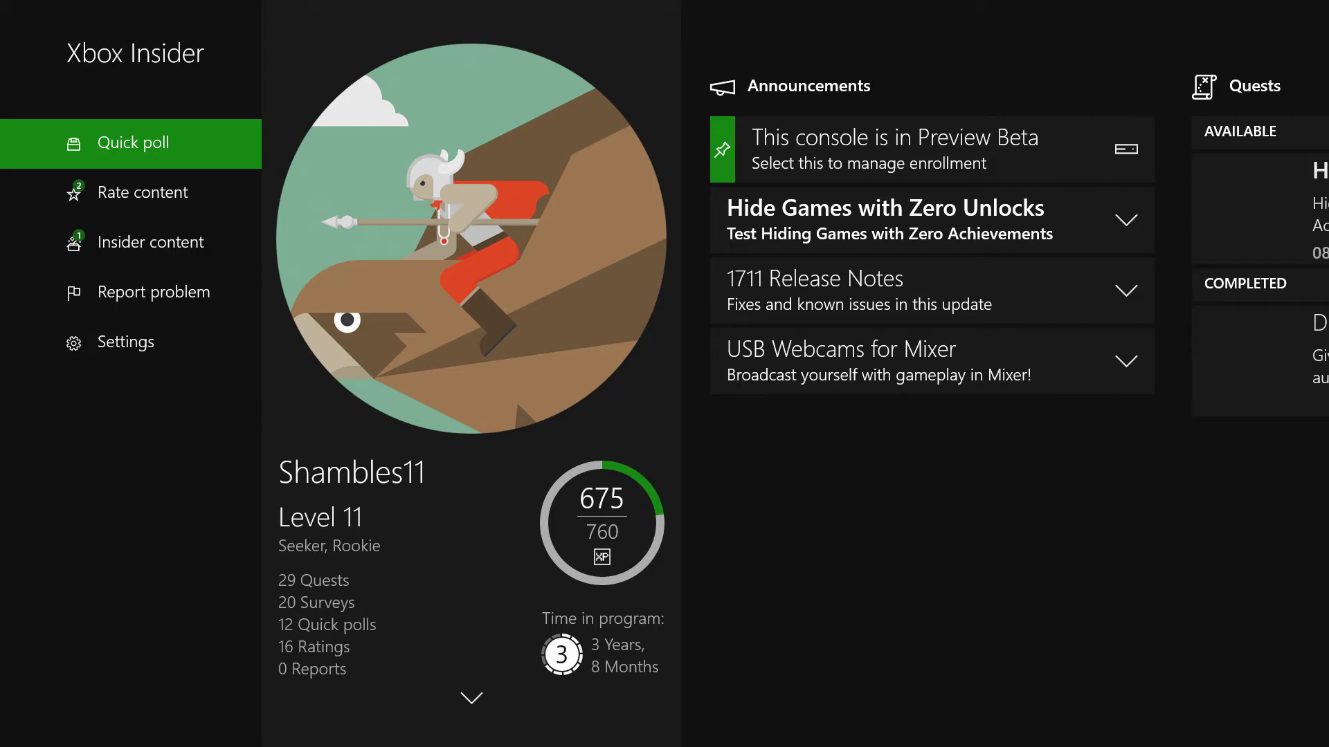
Open the "This console is in Preview Beta" announcement and open the enrollment management for Xbox One Update Preview
key(Right)
key(Right)
key(Down)
key(Down)
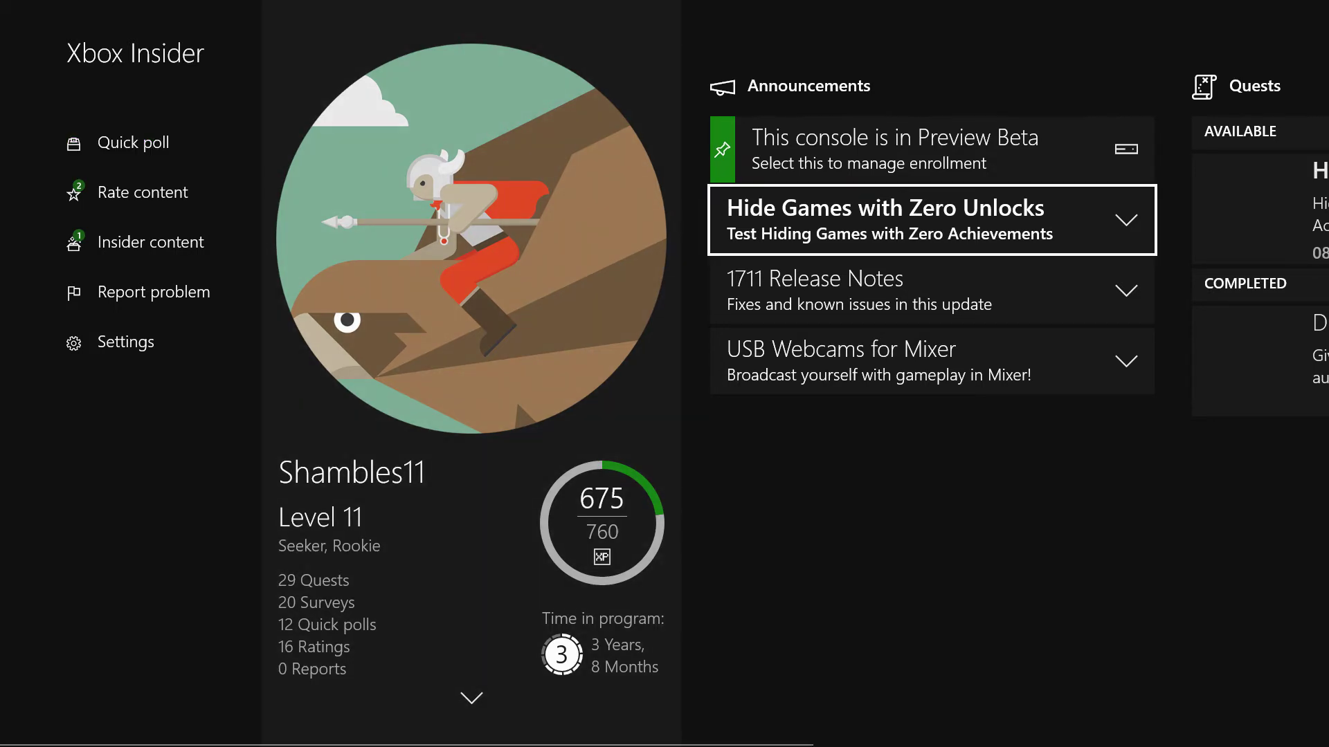
key(Right)
key(Left)
key(Left)
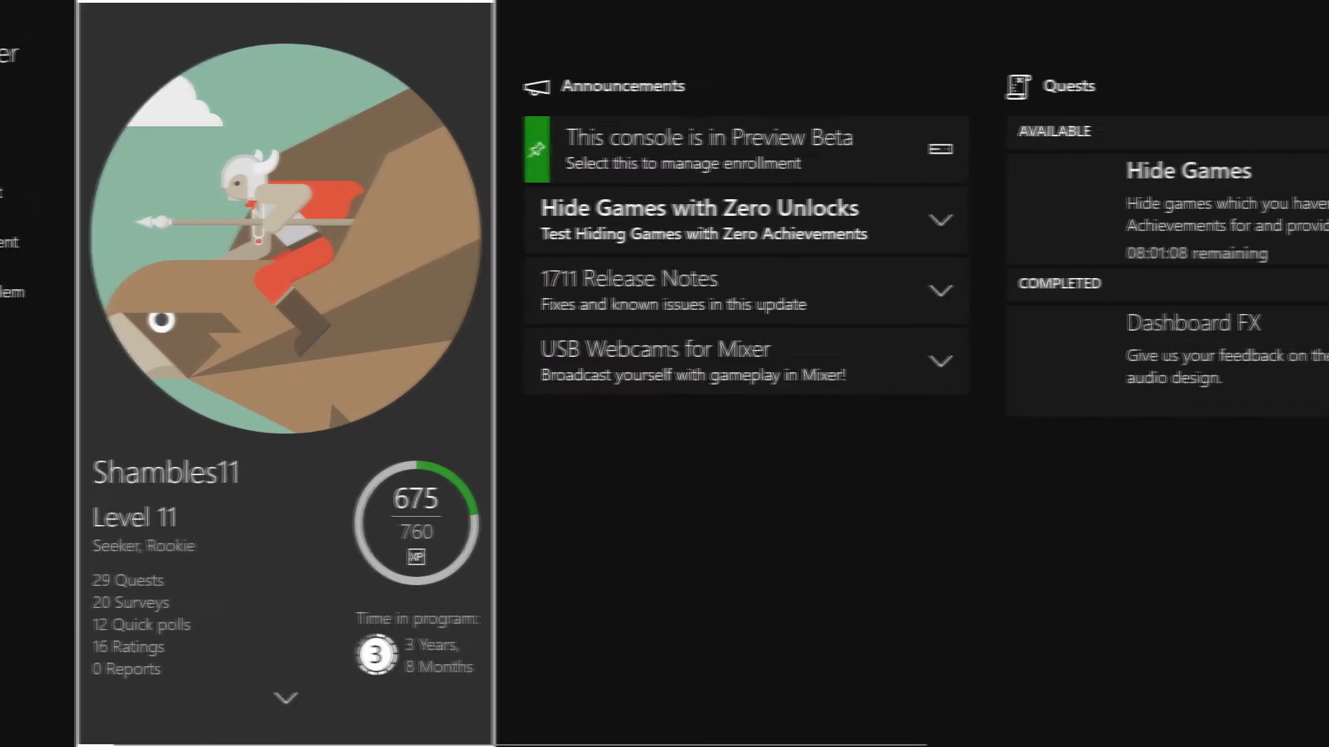
key(Right)
key(Left)
key(Right)
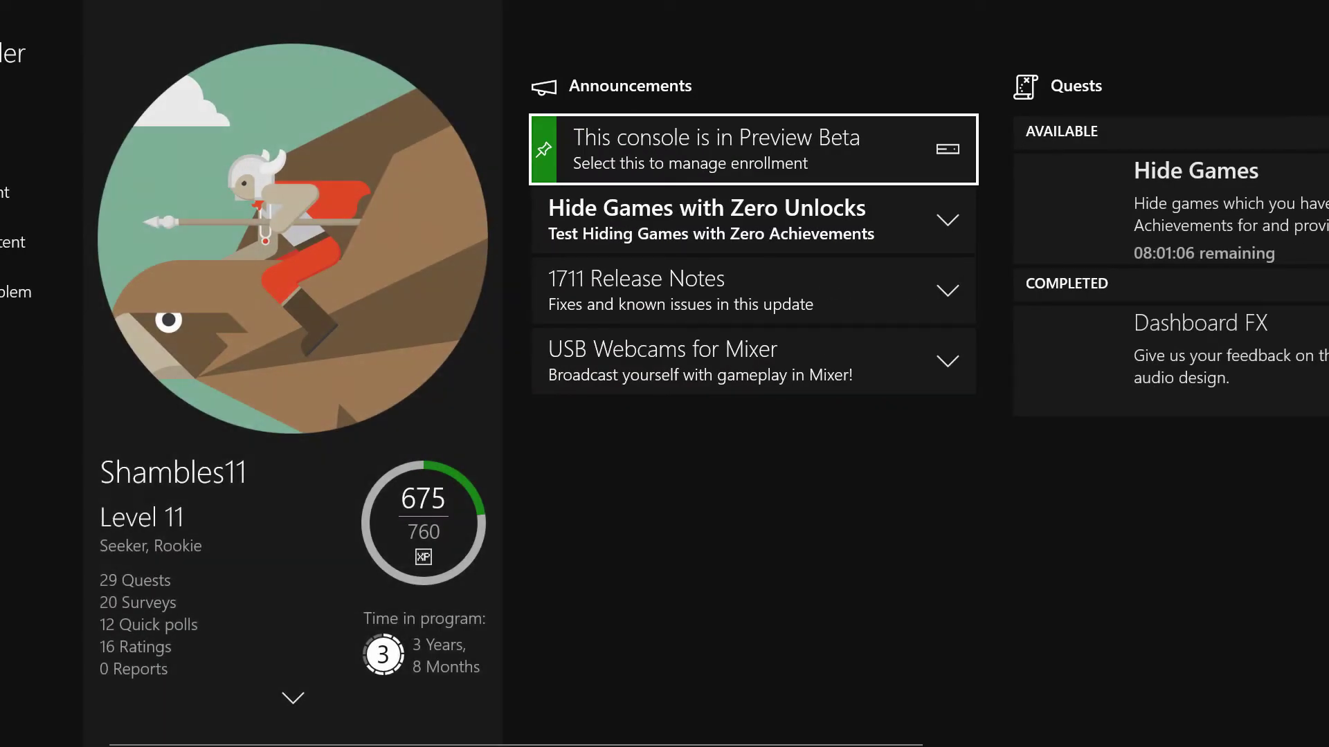
key(Return)
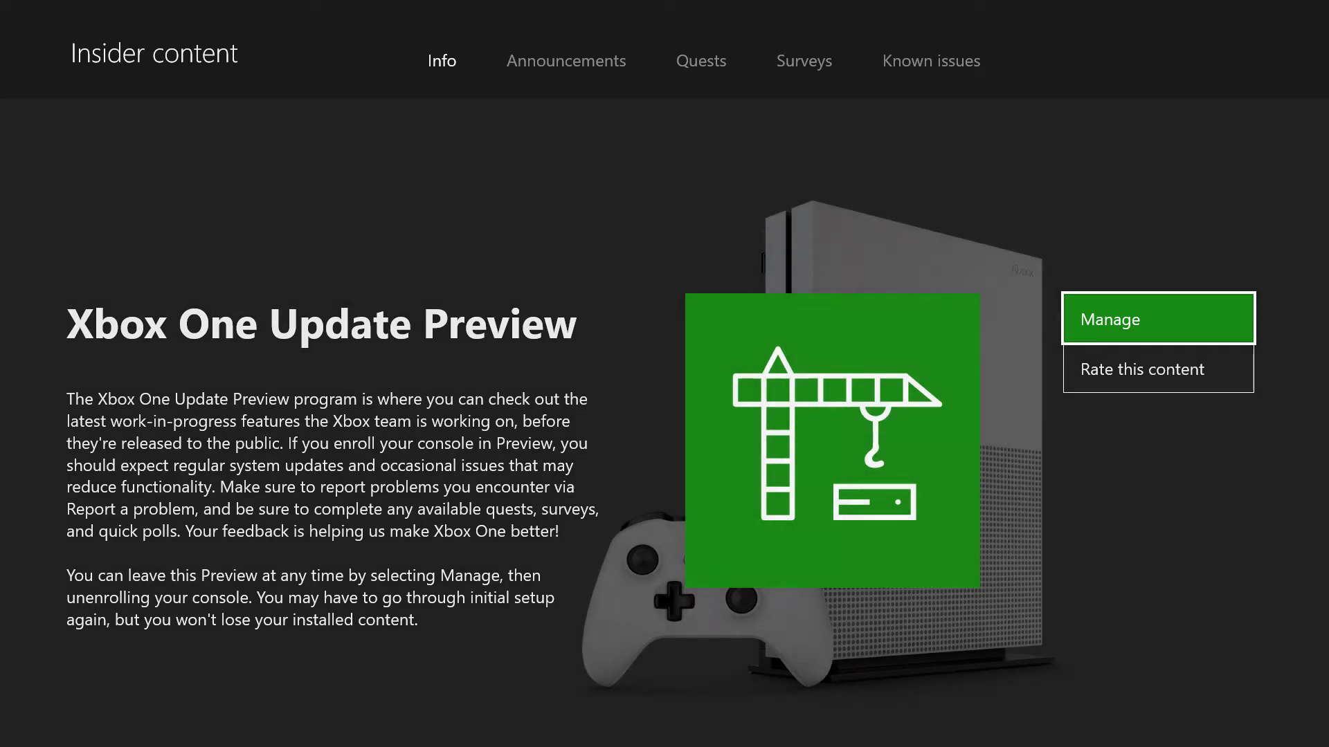
key(Return)
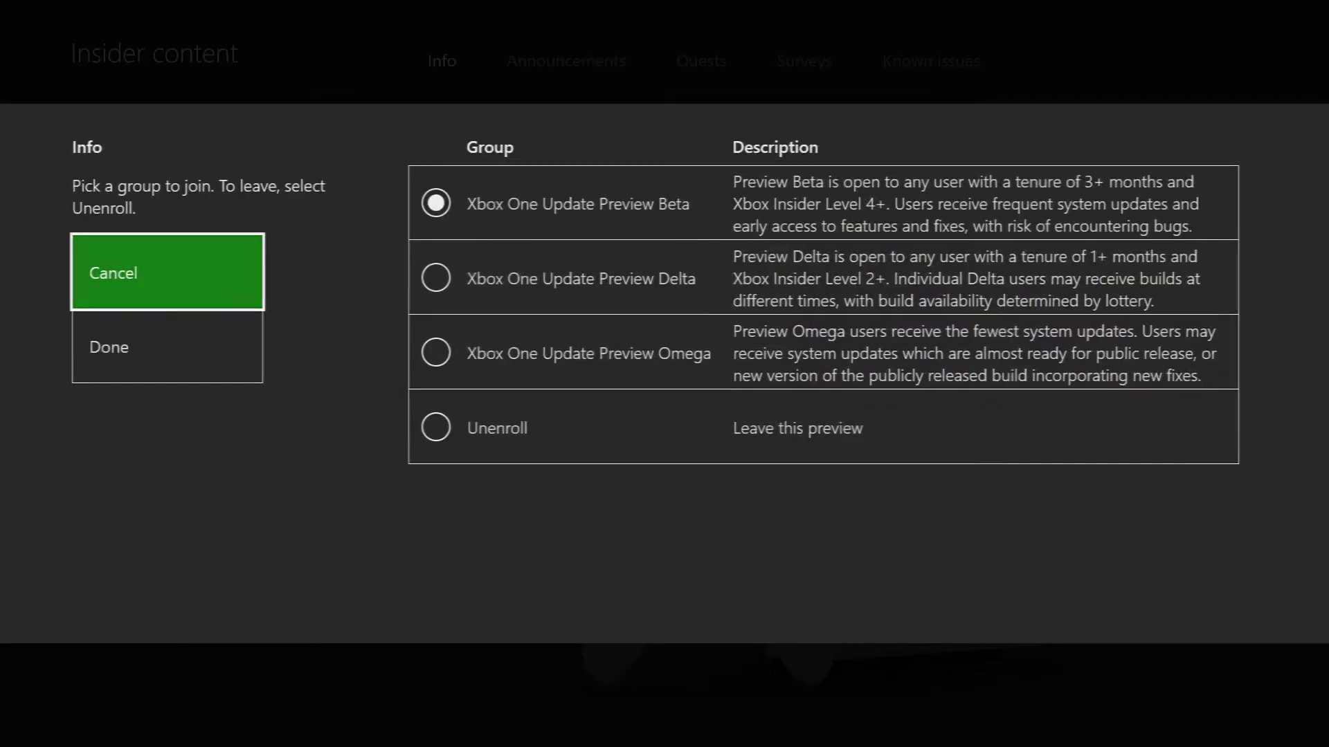
Review the Beta, Delta, Omega and Unenroll choices and finish with Xbox One Update Preview Beta still selected
click(163, 345)
key(Right)
key(Up)
key(Up)
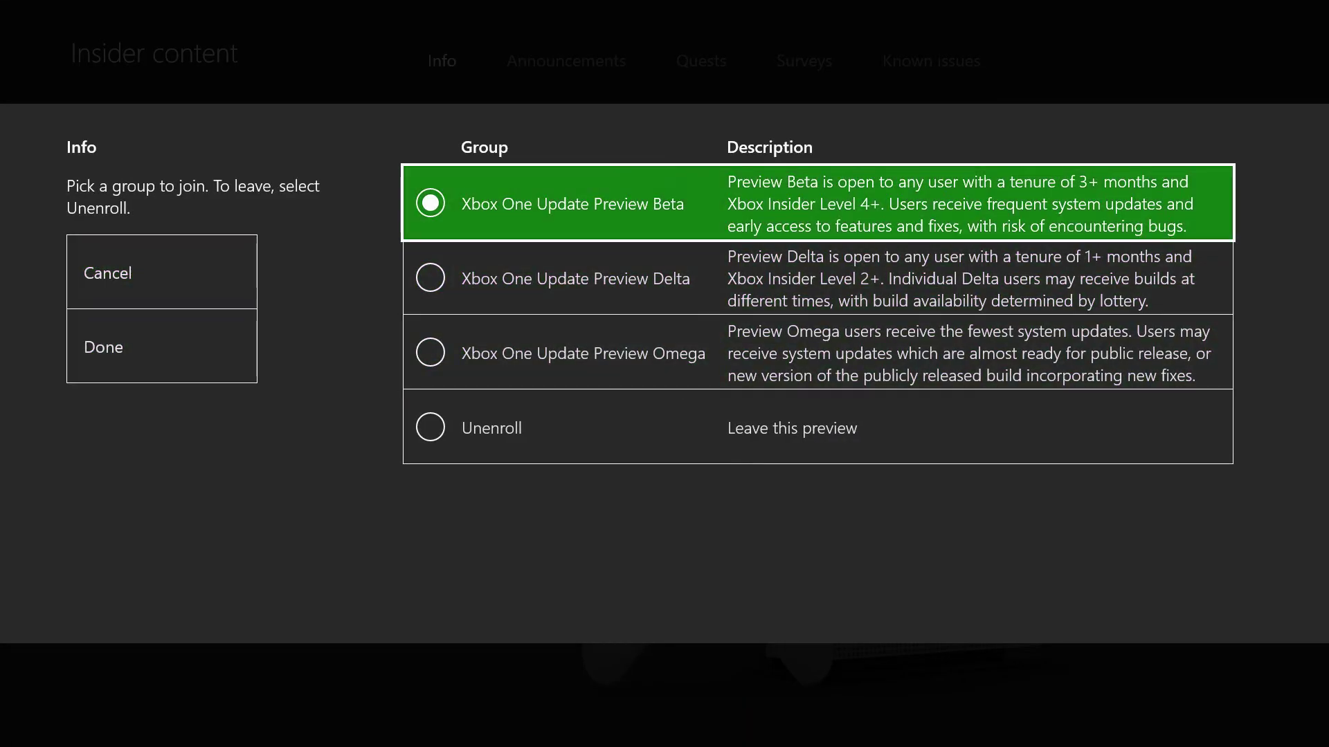
key(Down)
key(Down)
key(Down)
key(Up)
key(Up)
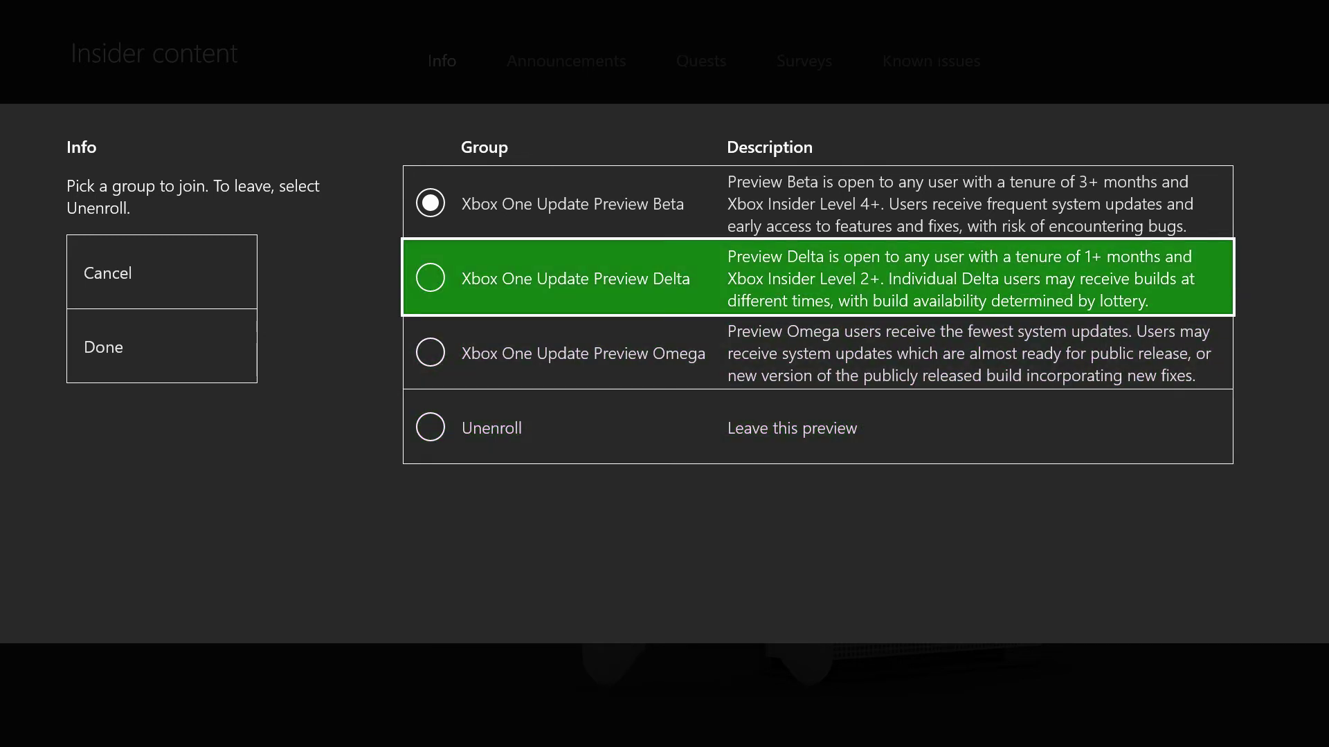
key(Down)
key(Up)
key(Left)
key(Down)
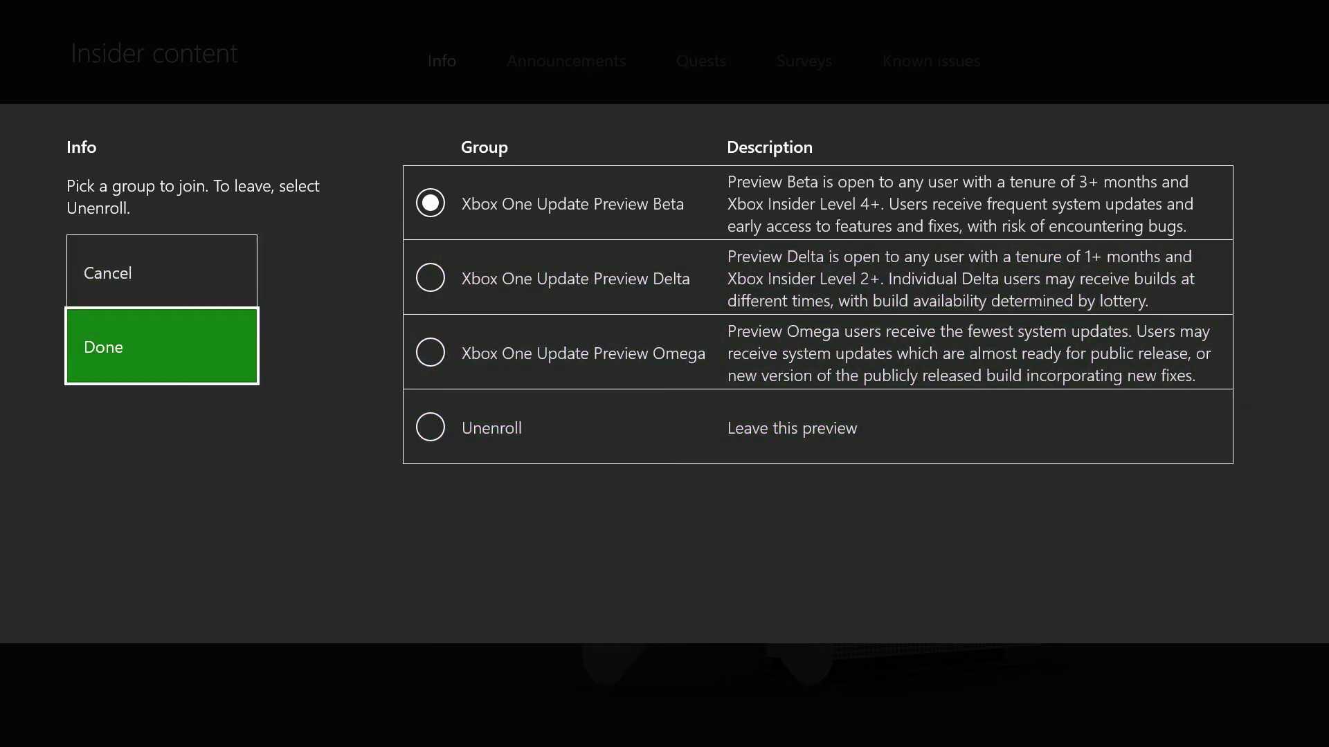
key(Return)
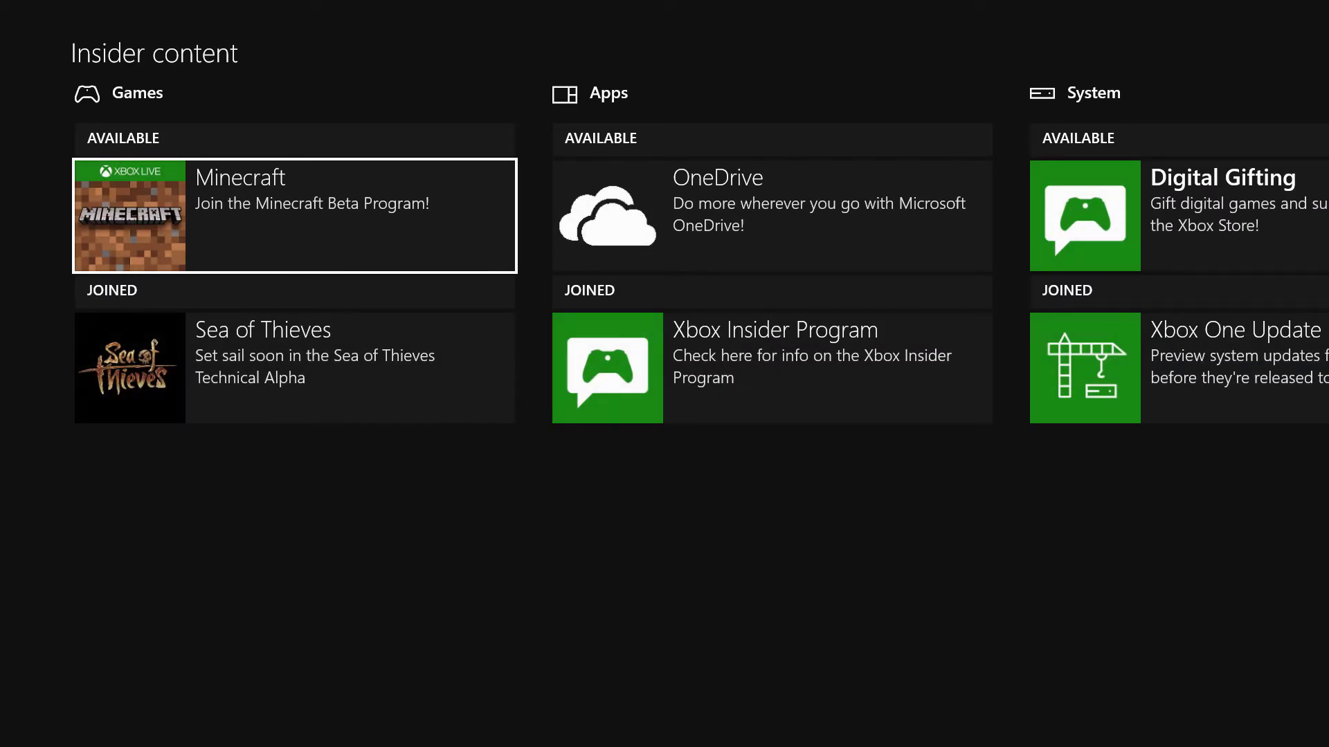
Leave Insider content, open the Xbox Insider settings and show the Manage devices page
key(Escape)
key(Down)
key(Down)
key(Down)
key(Down)
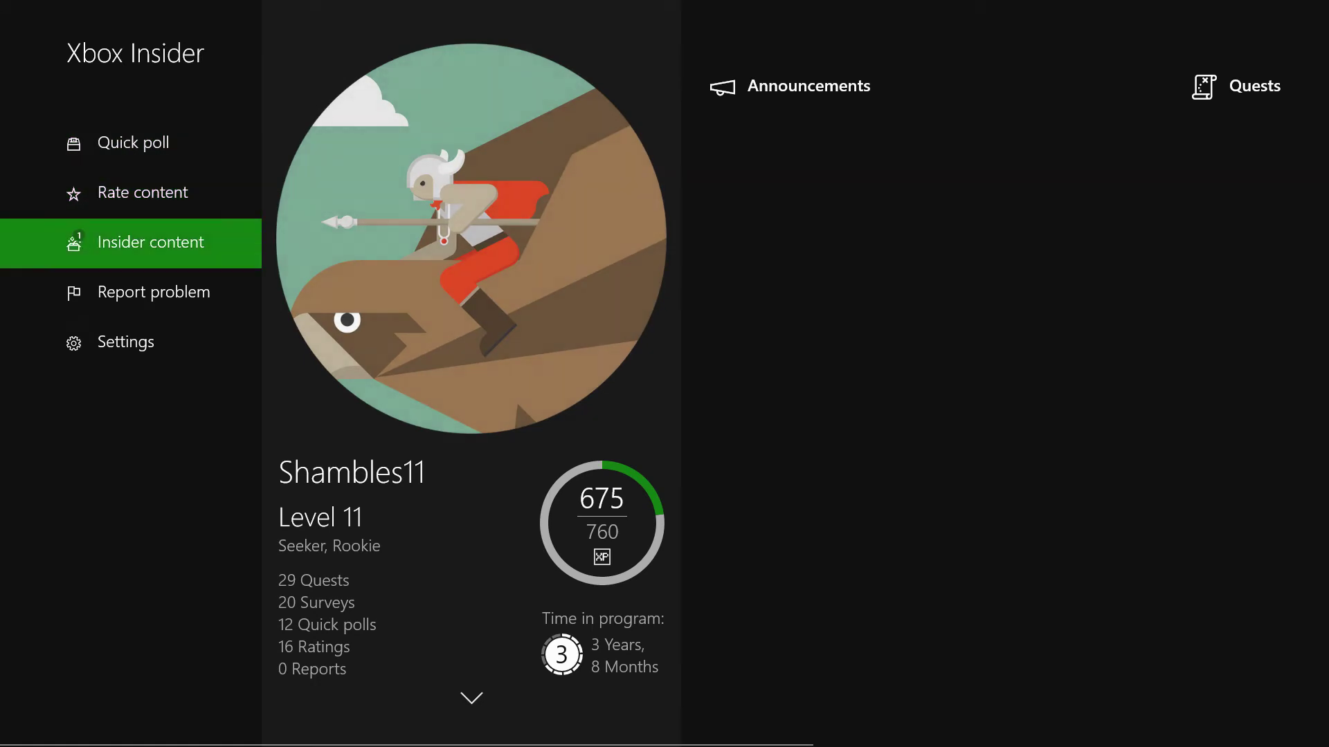
key(Return)
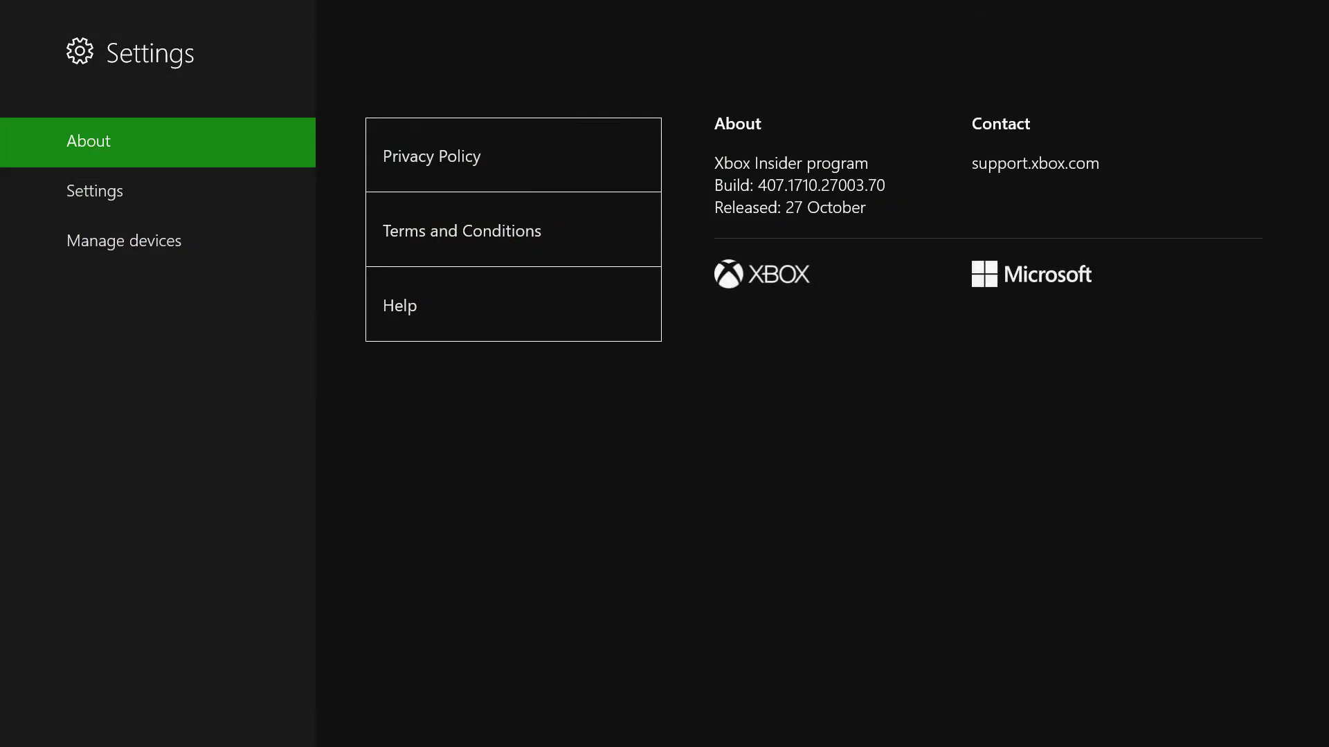
key(Down)
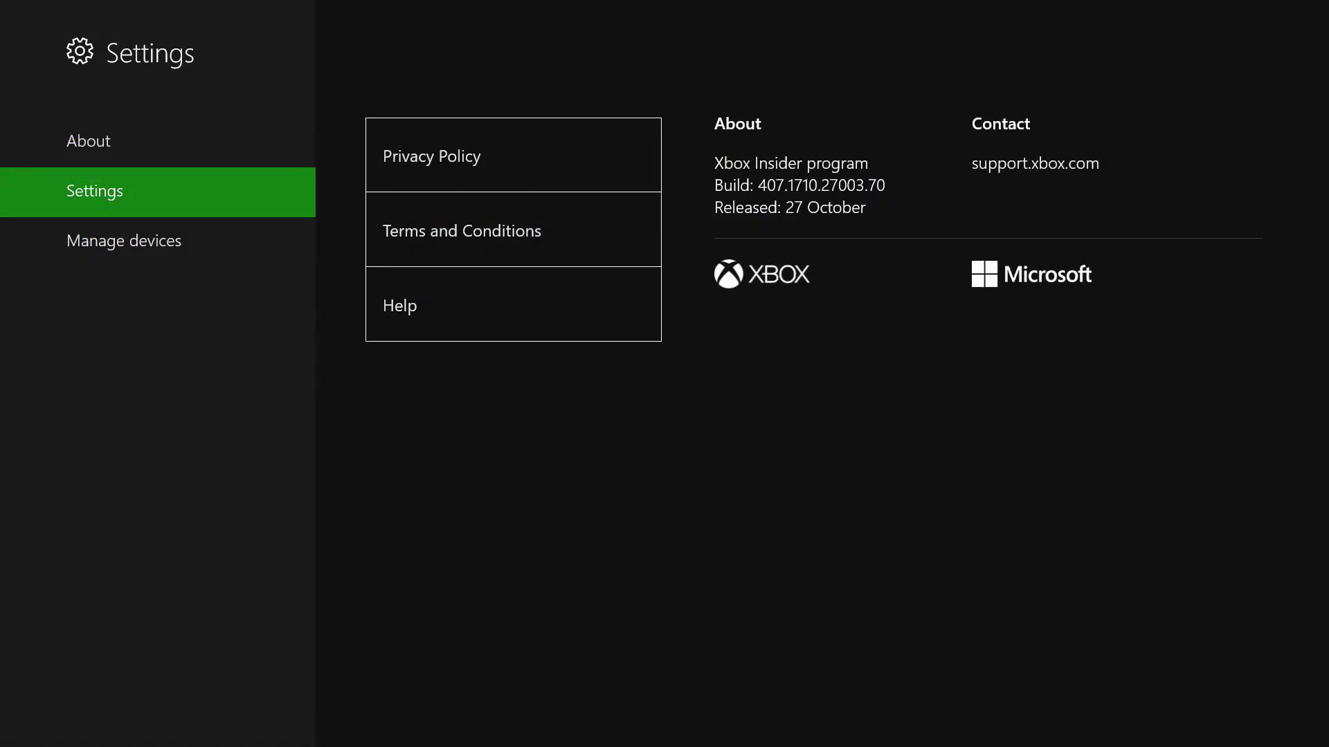
key(Down)
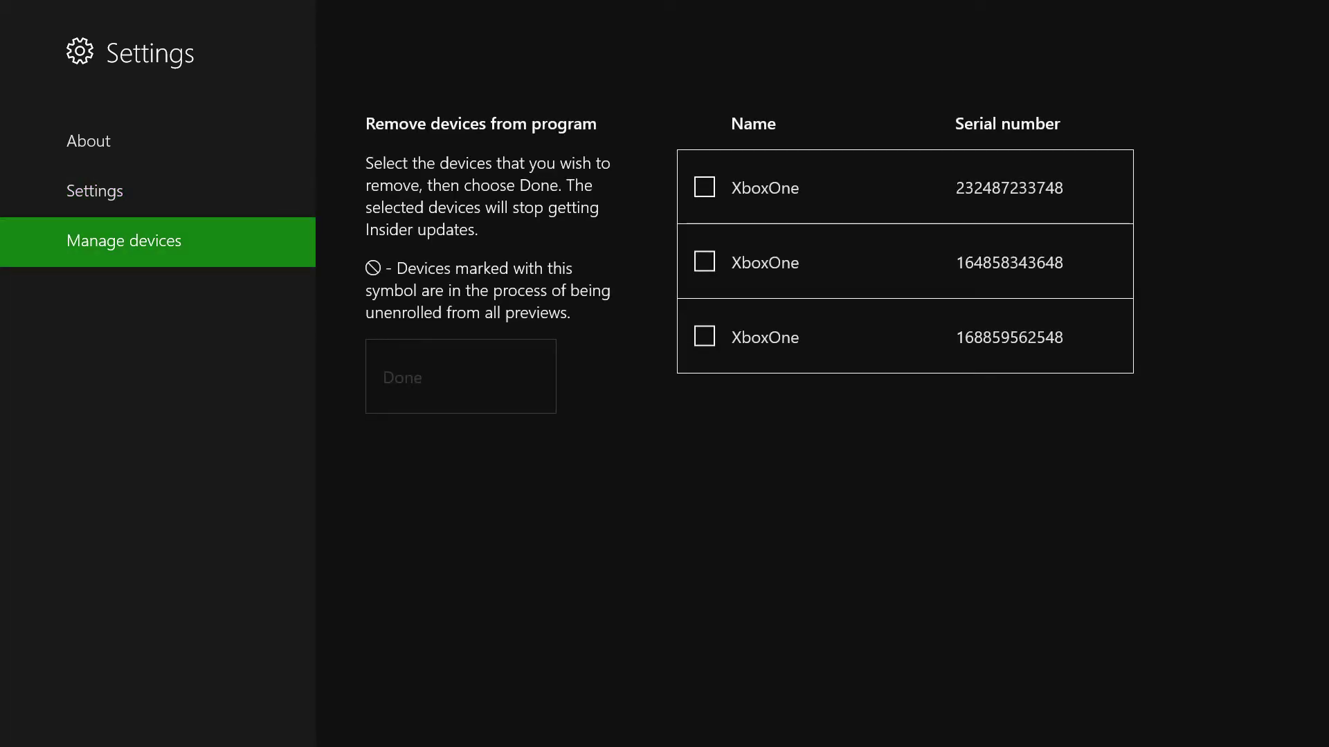
Go through the enrolled consoles, mark the last one for removal from the program, and clear the mark again
key(Right)
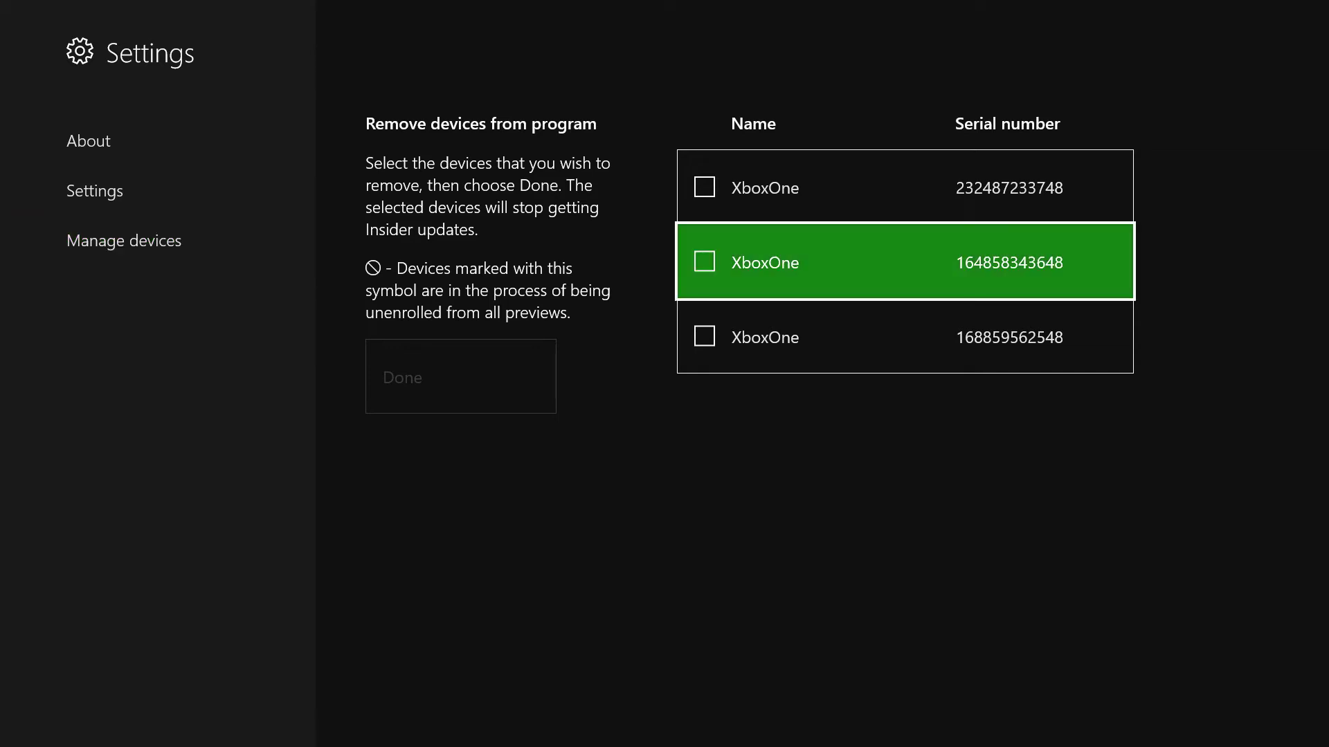
key(Down)
key(Up)
key(Up)
key(Down)
key(Down)
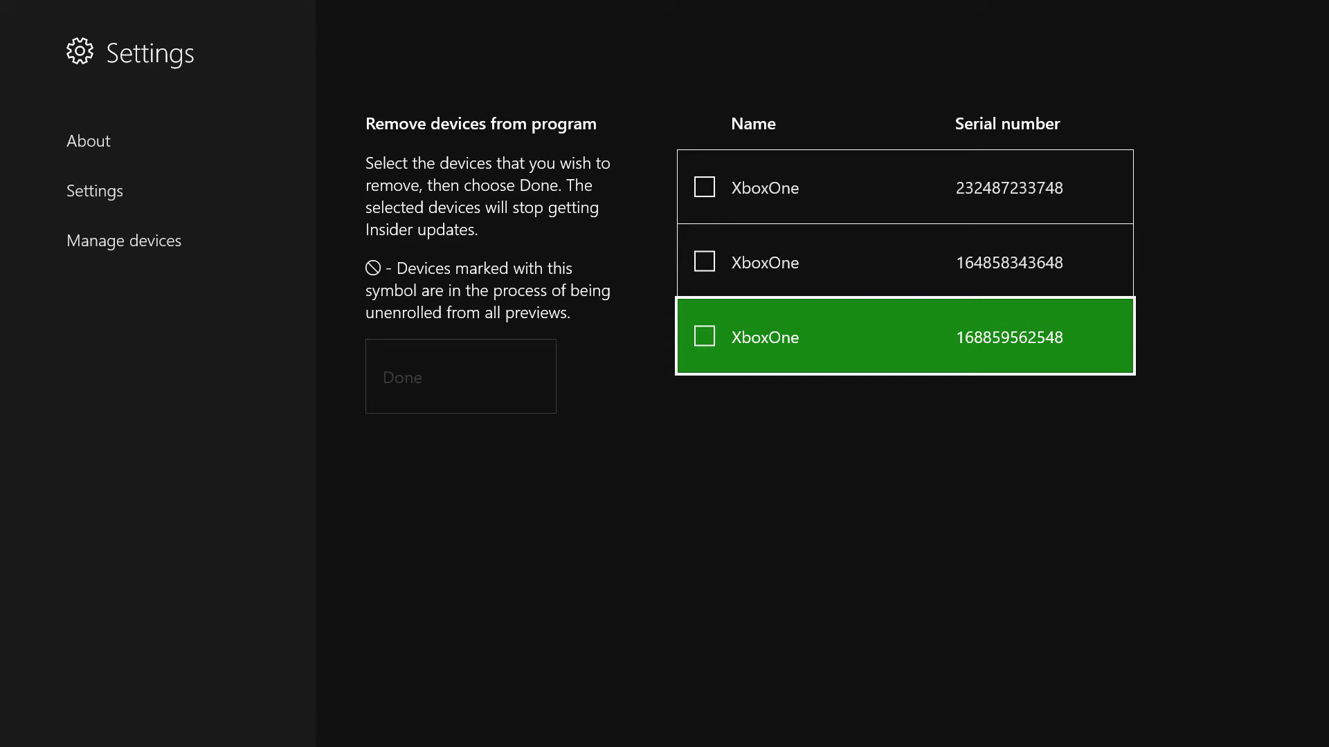
key(Return)
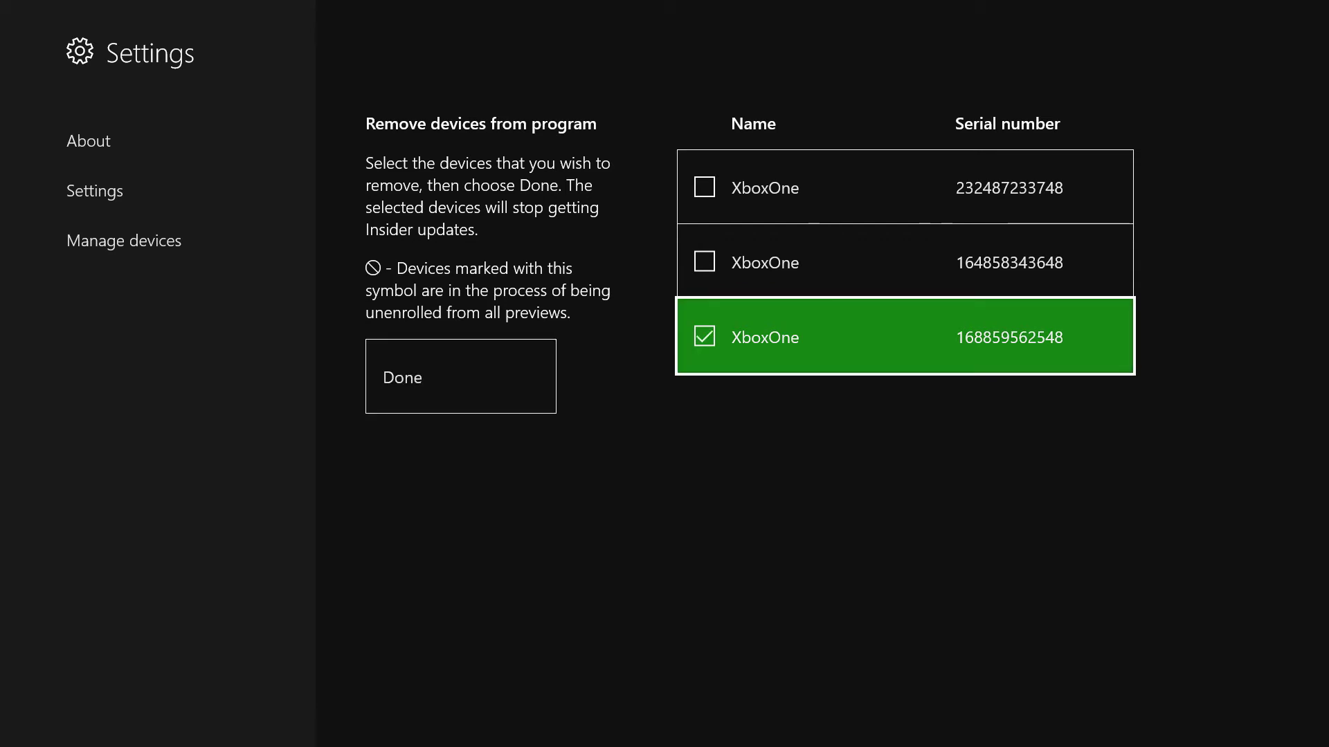
key(Left)
key(Right)
key(Return)
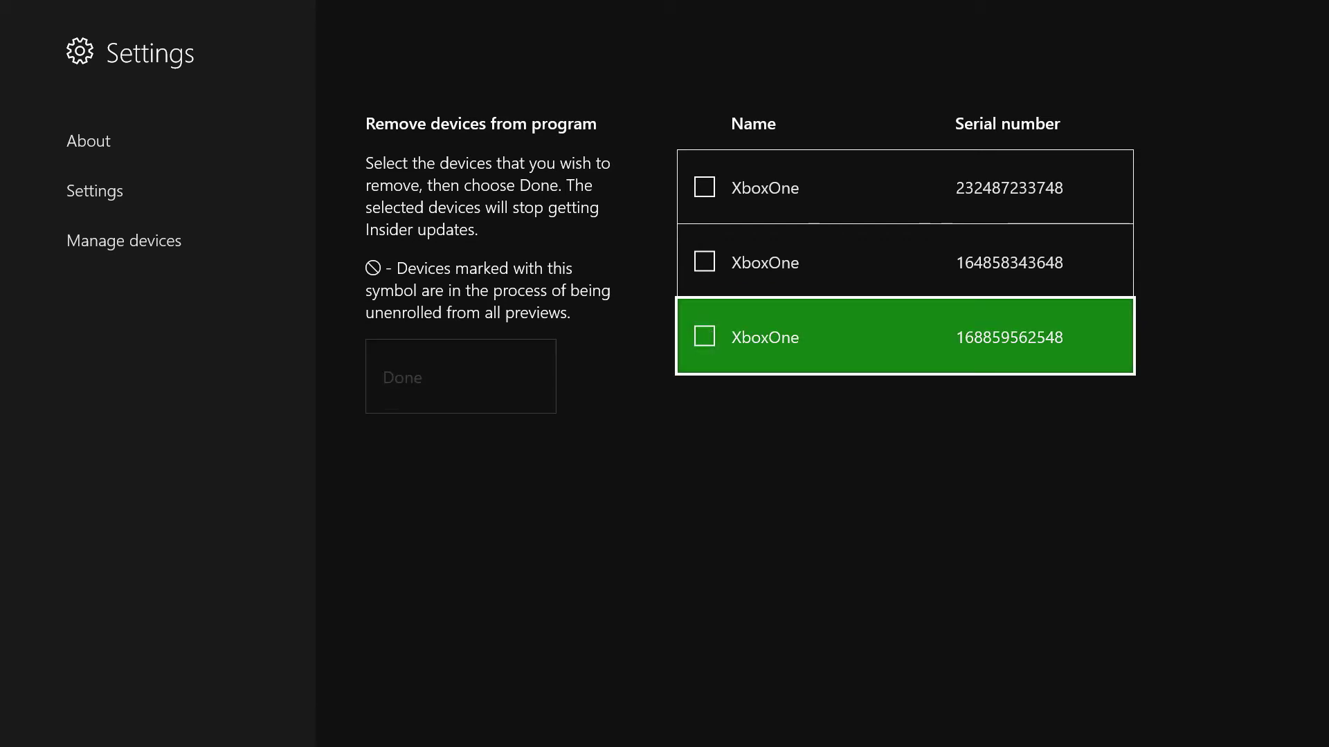
Return to the Xbox Insider home page and move past the profile and announcements to the Dashboard FX quest
key(Escape)
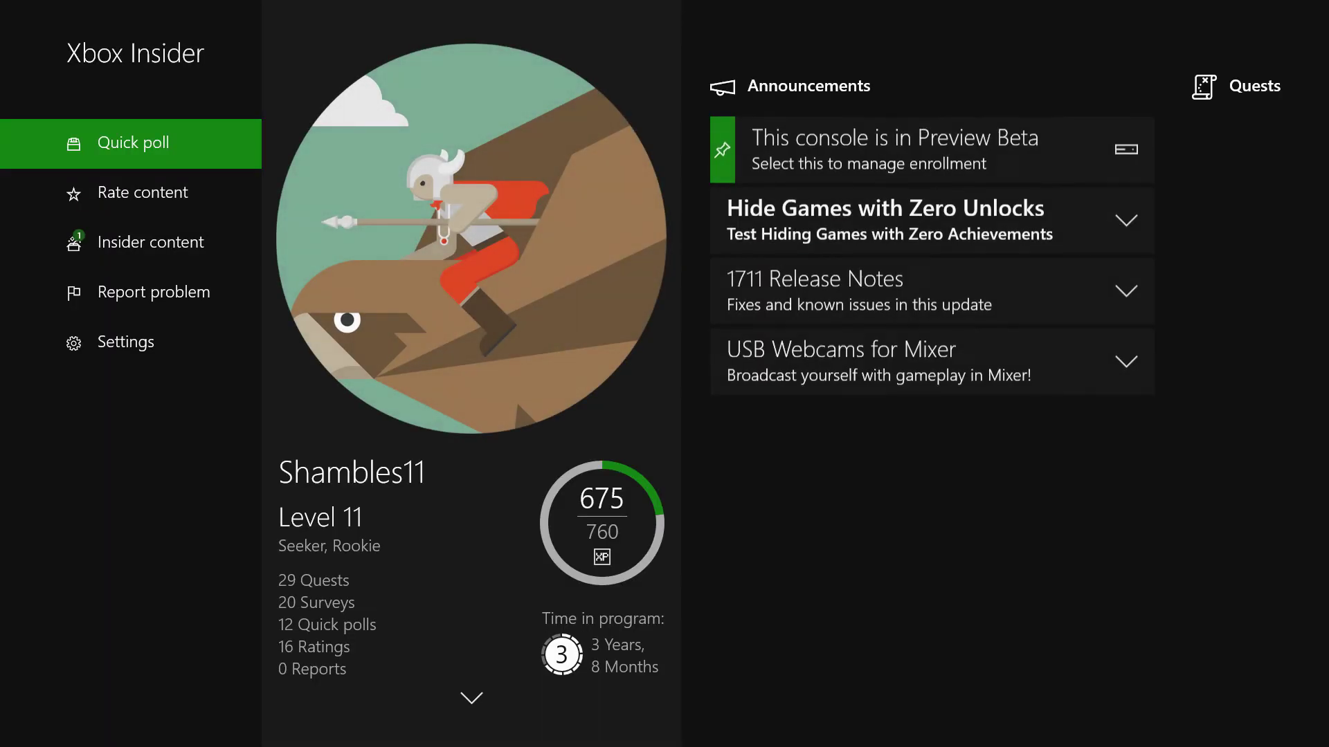
key(Right)
key(Right)
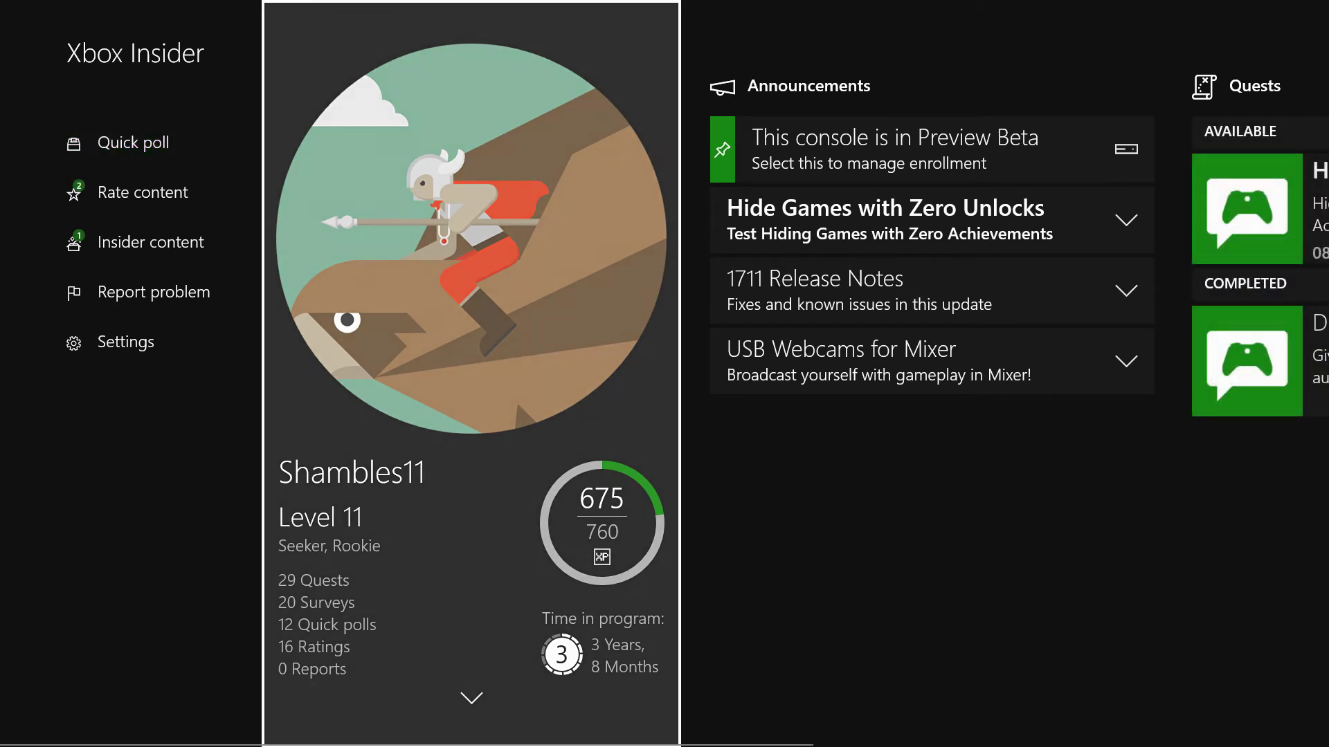
key(Down)
key(Down)
key(Down)
key(Left)
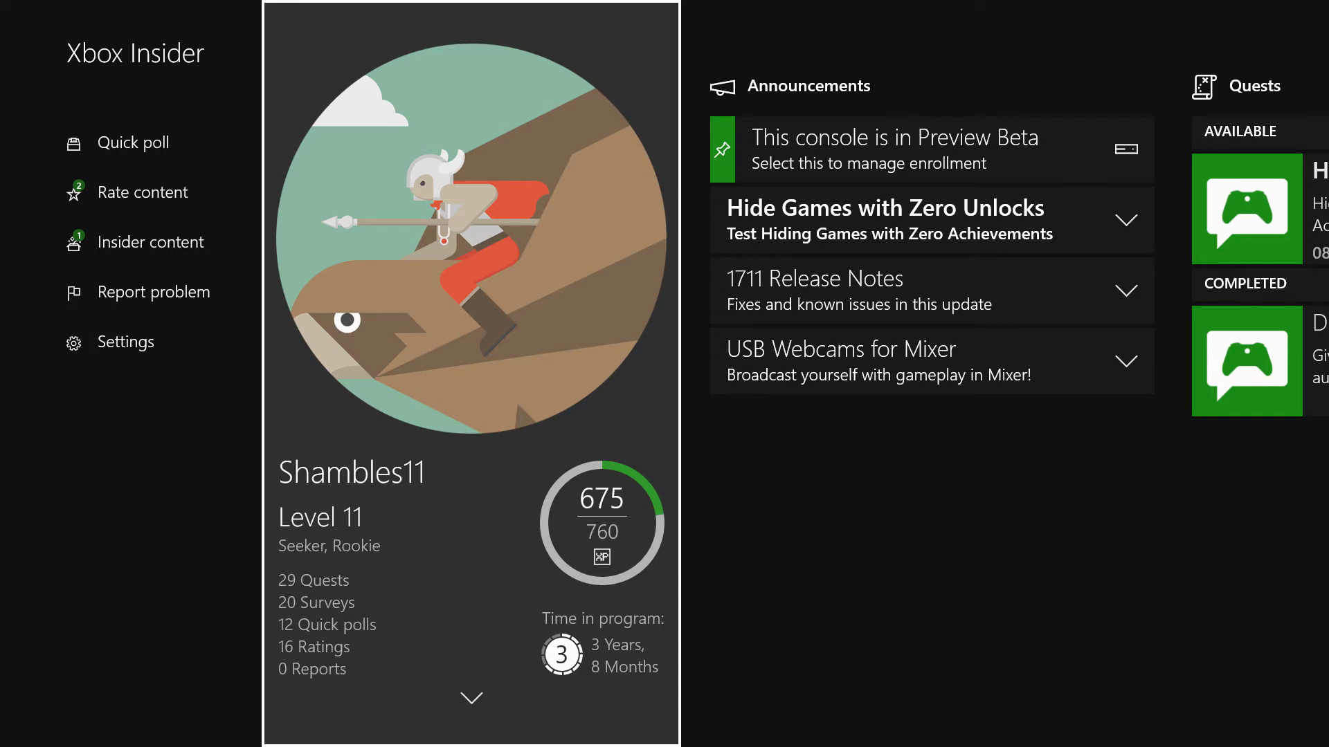
key(Right)
key(Down)
key(Down)
key(Right)
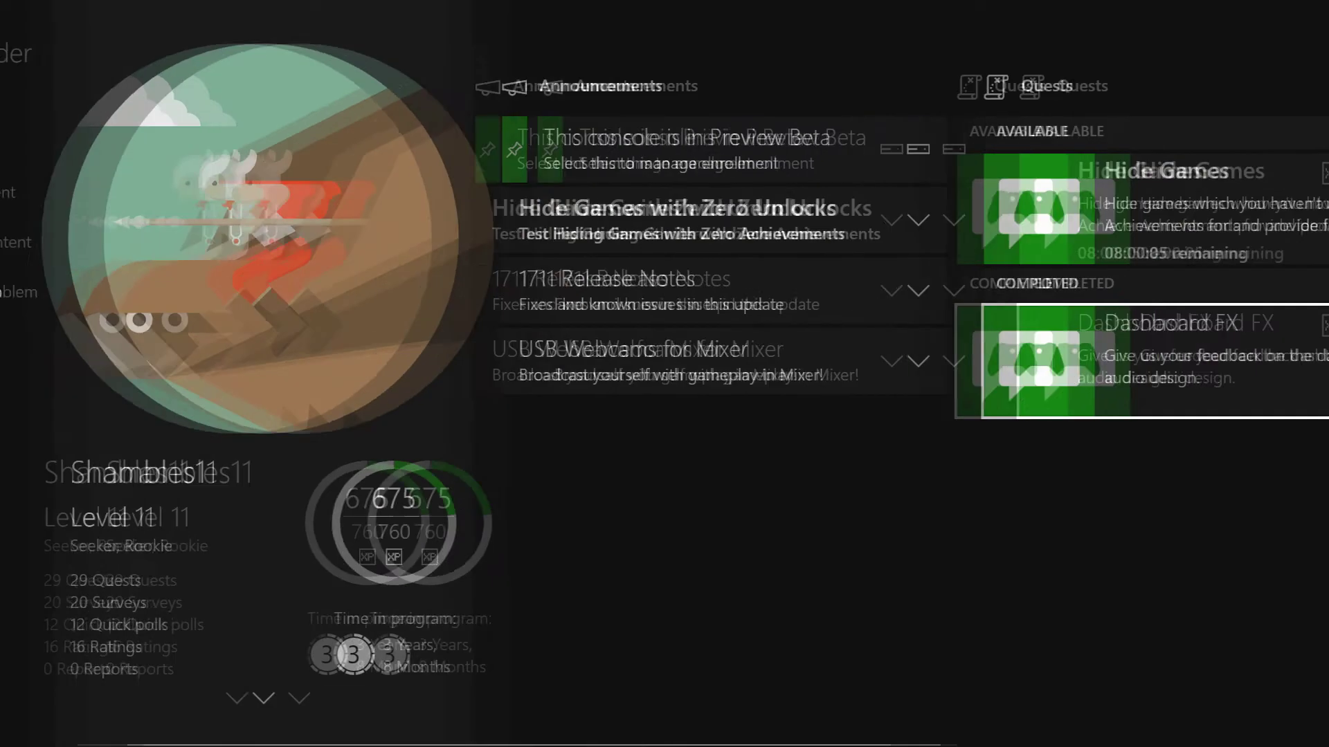
Leave the Xbox Insider Hub and open the SeaFg28 image from the removable disk's USB folder in Media Player
key(Escape)
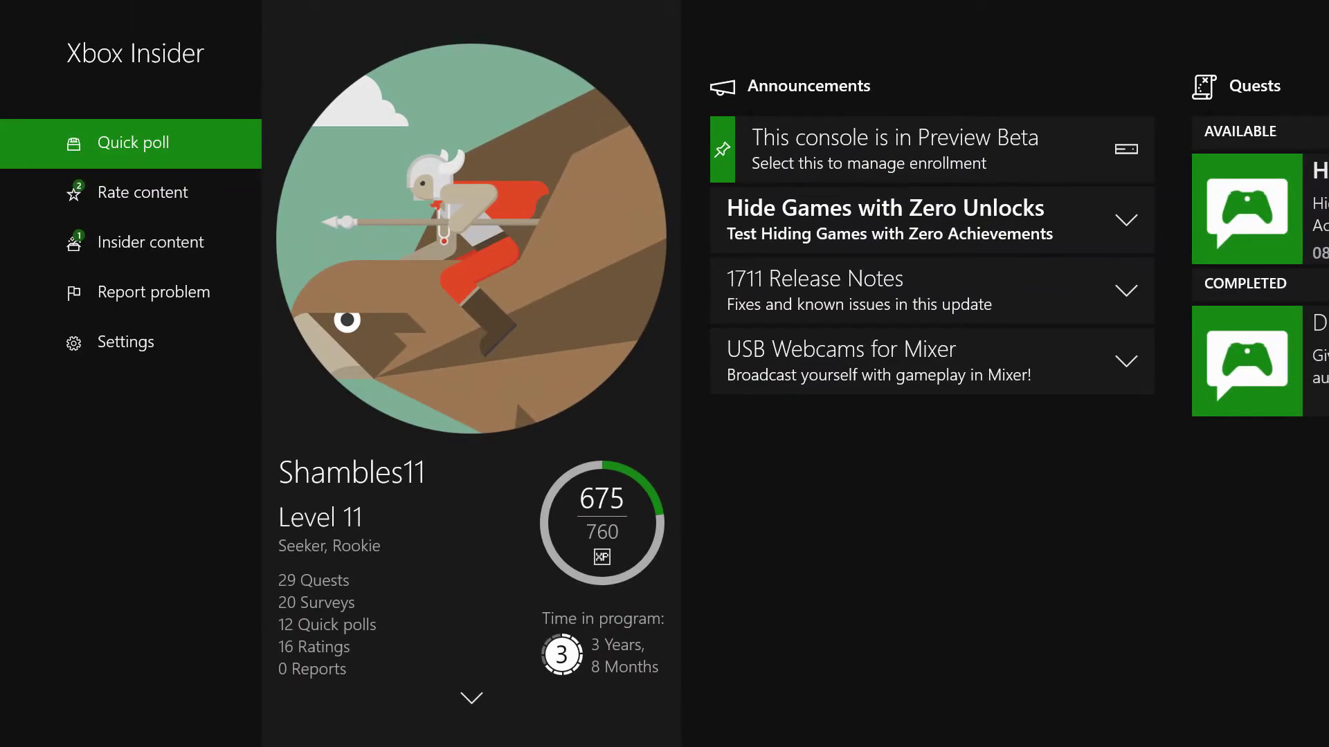
key(super)
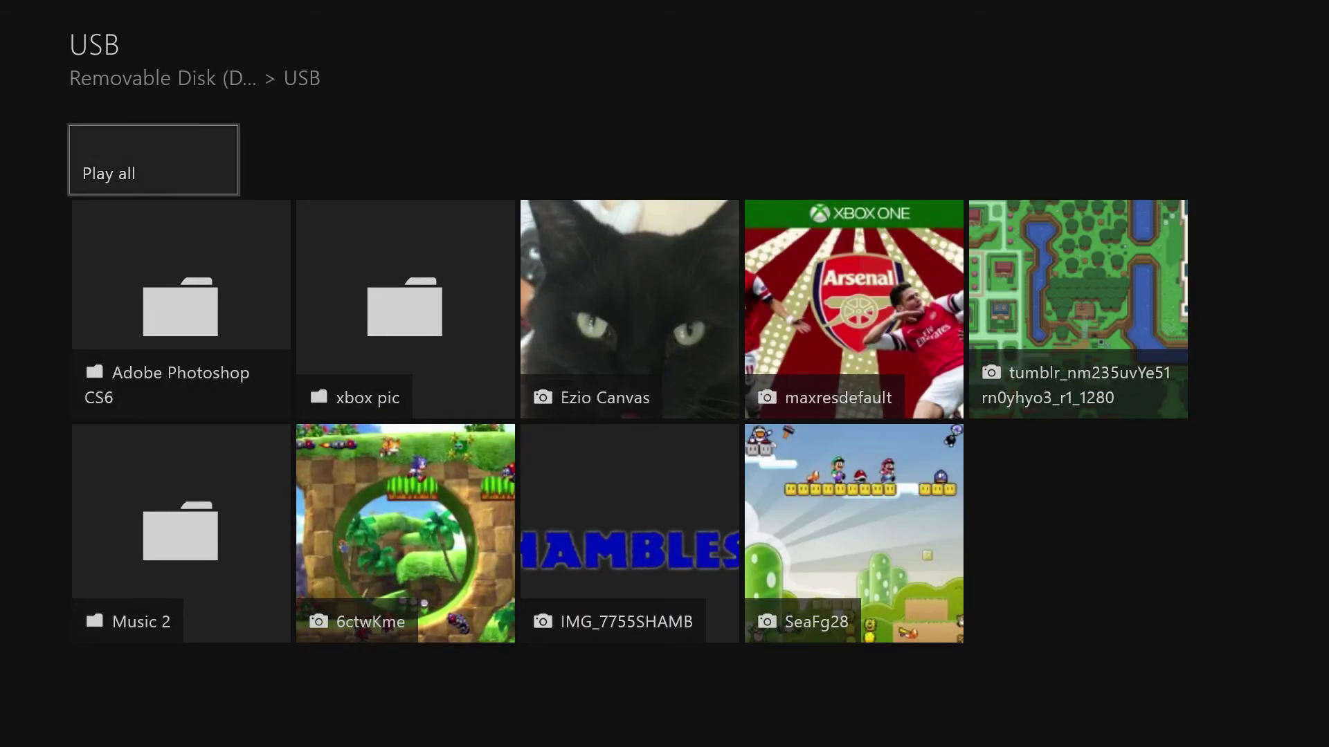
key(Down)
key(Right)
key(Down)
key(Right)
key(Right)
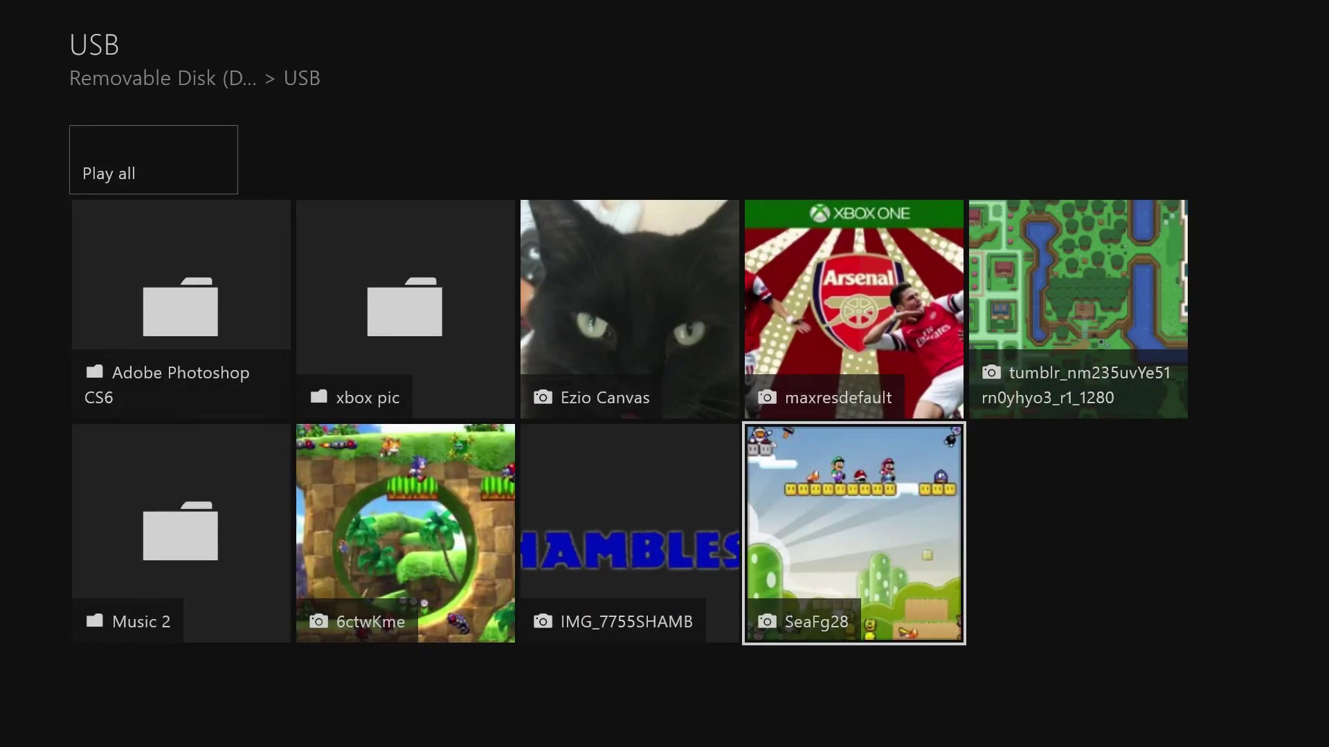
key(Return)
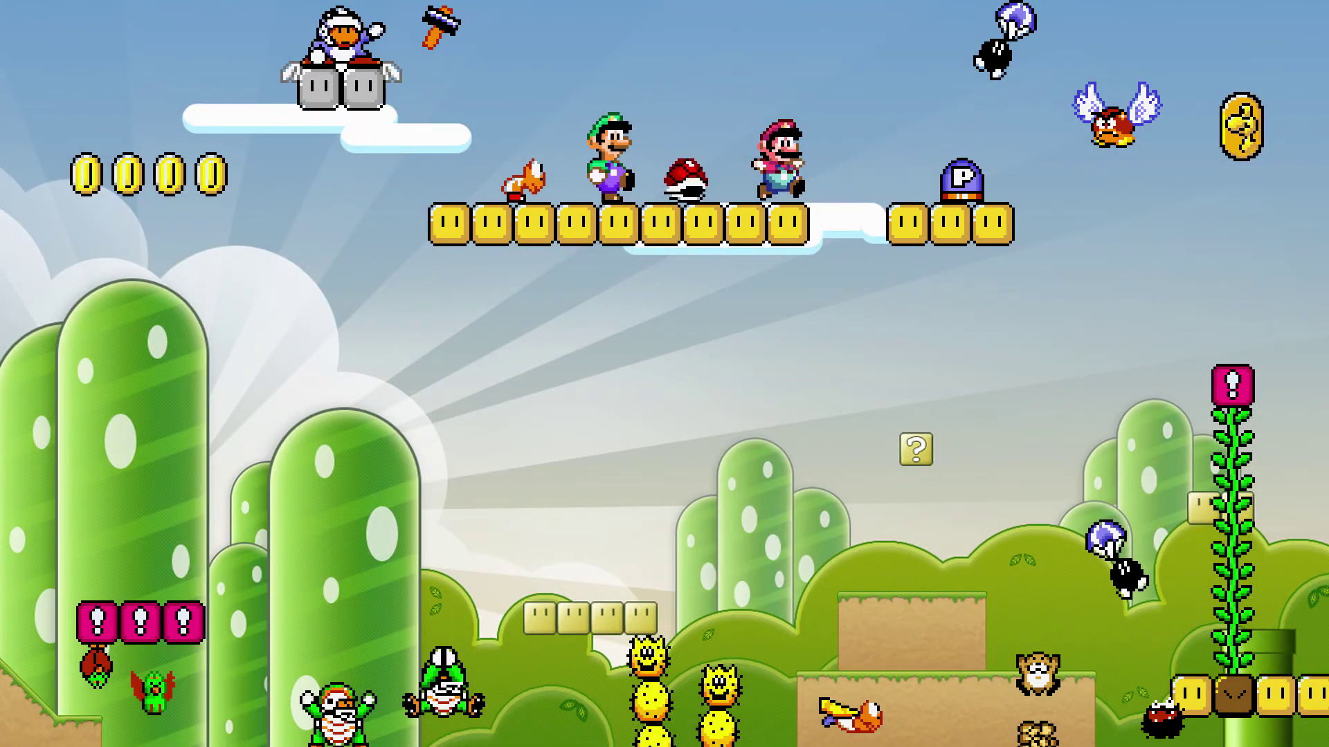
Set the displayed SeaFg28 image as the console background and return to the Home screen
key(Menu)
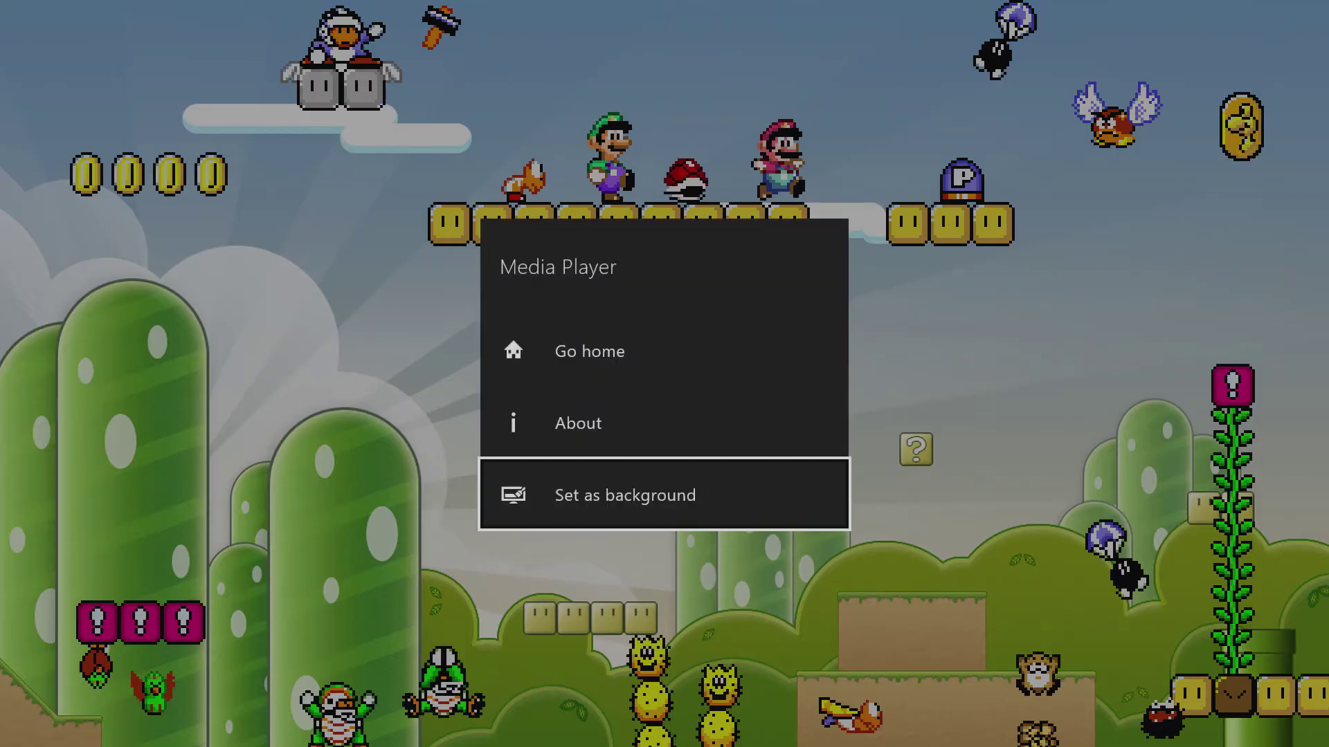
key(Return)
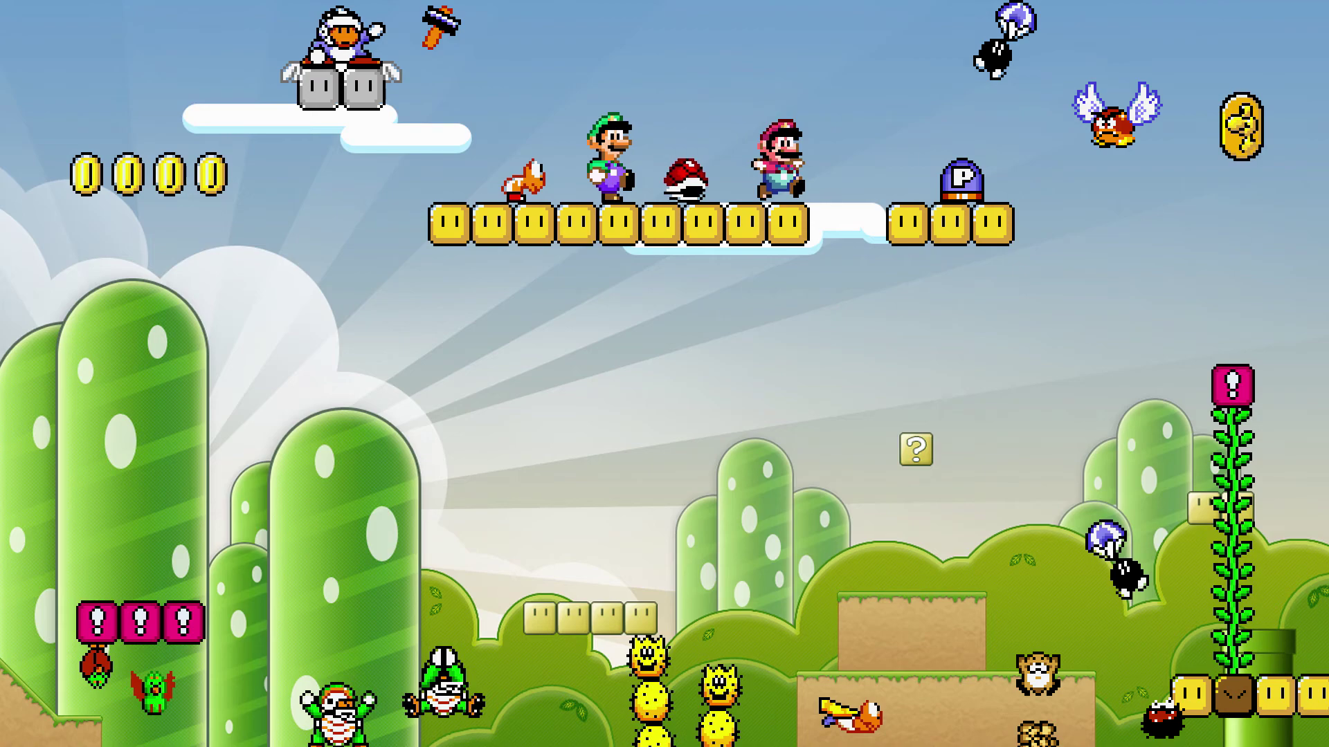
key(Escape)
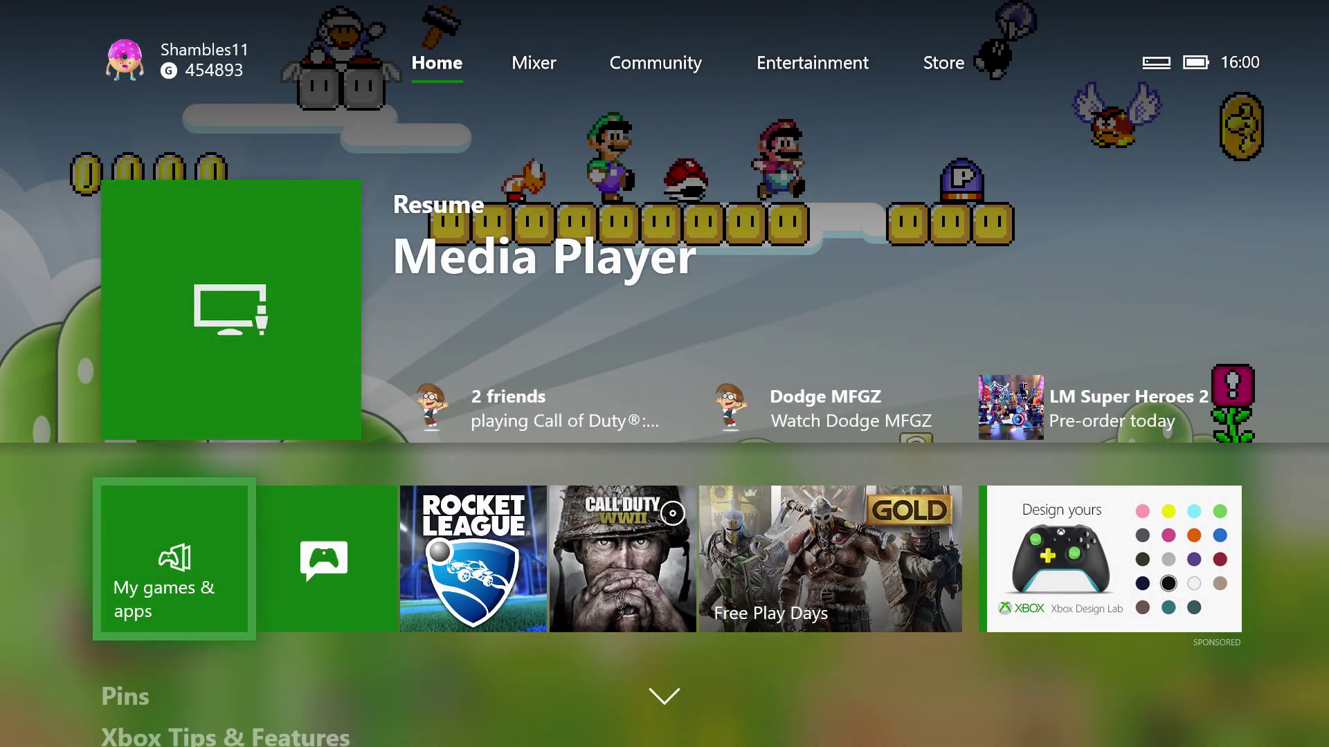
Open the guide and look through its pages, including People and Communication
key(Up)
key(Up)
key(Left)
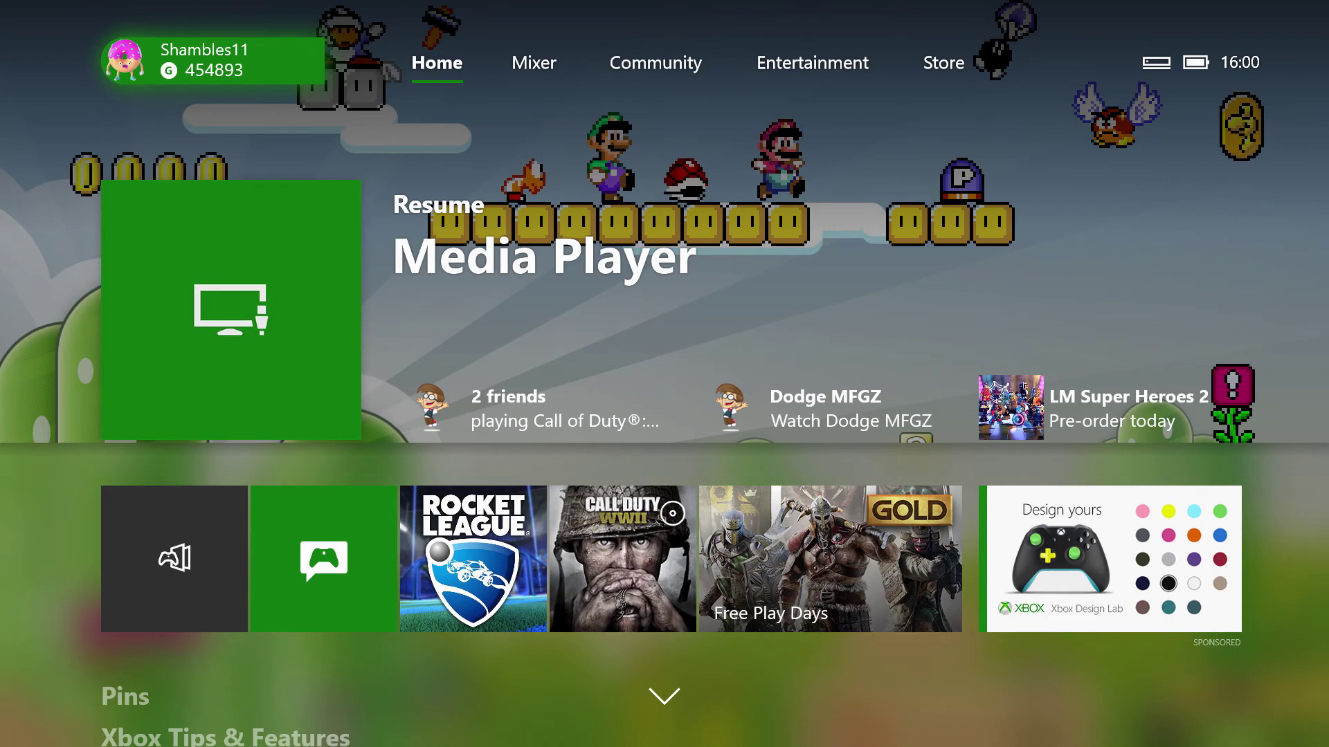
key(Return)
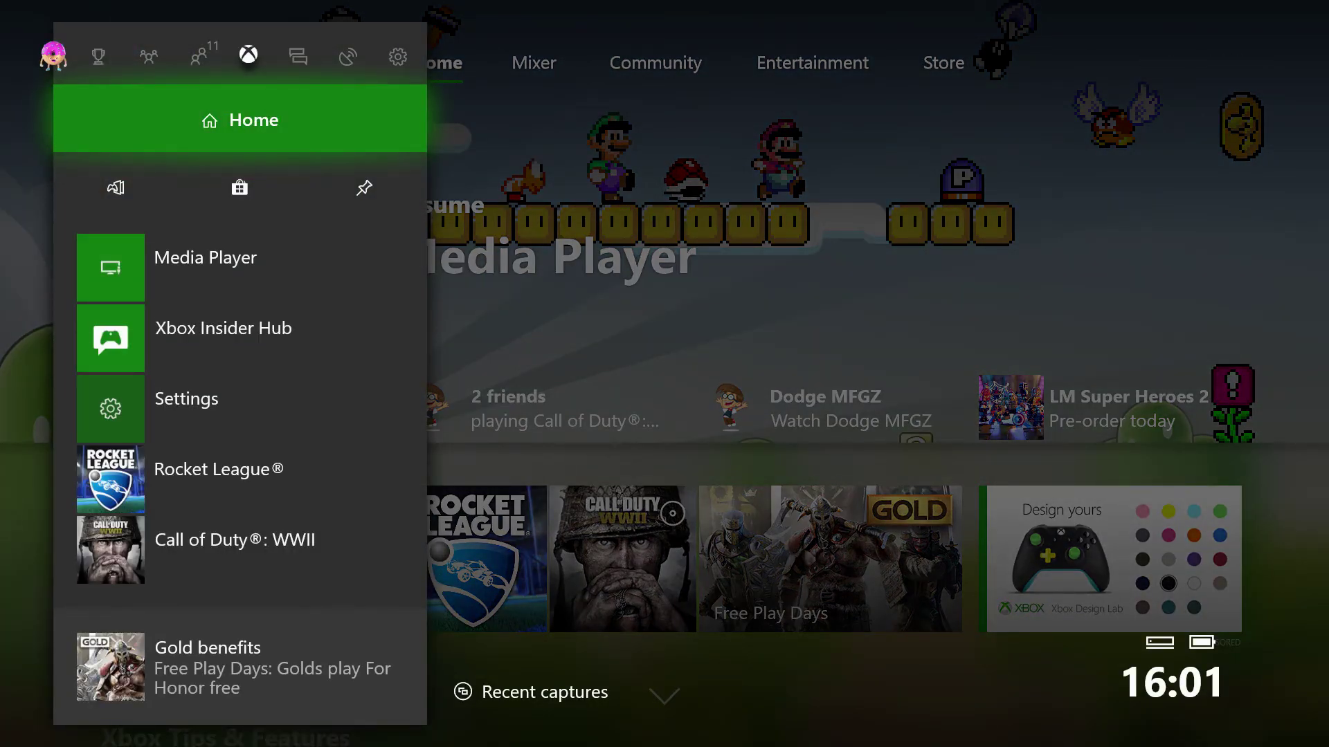
key(Left)
key(Left)
key(Left)
key(Right)
key(Right)
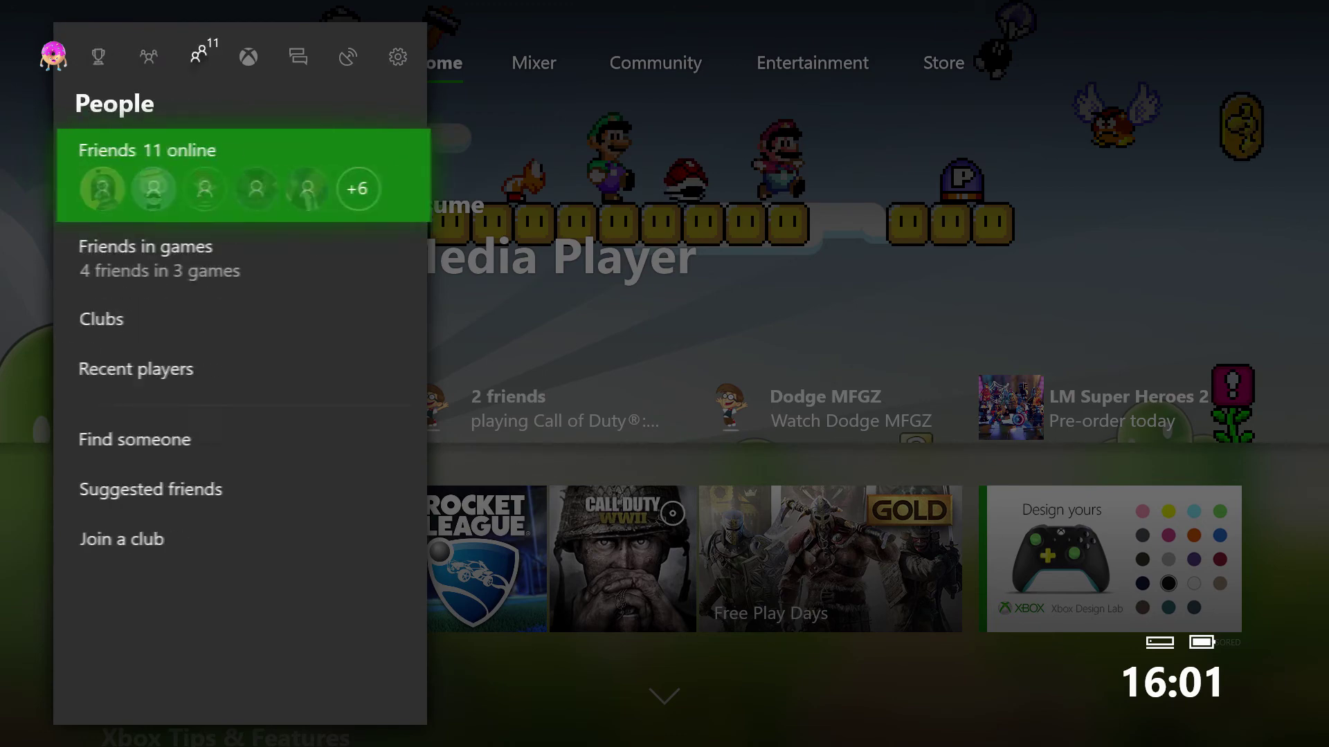
key(Right)
key(Right)
key(Right)
key(Left)
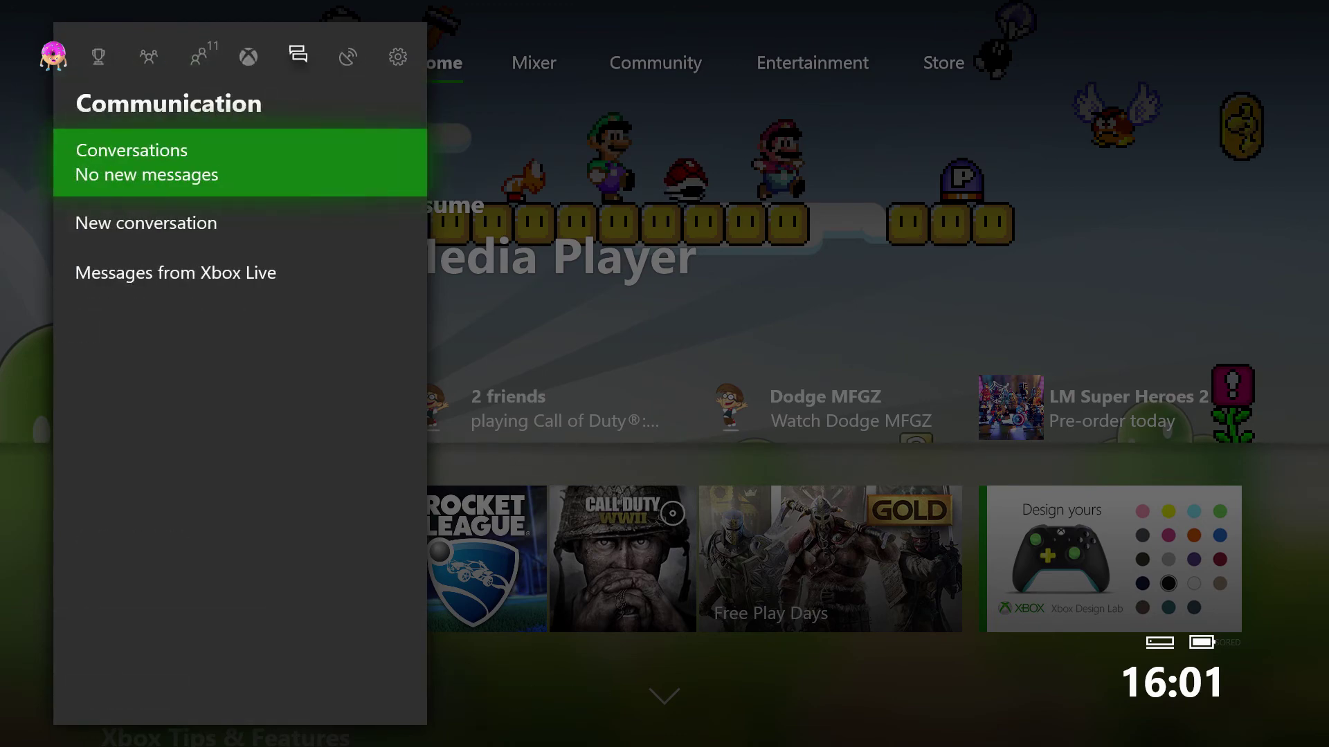
Open the signed-in account's own profile page from the guide
key(Left)
key(Left)
key(Left)
key(Left)
key(Left)
key(Return)
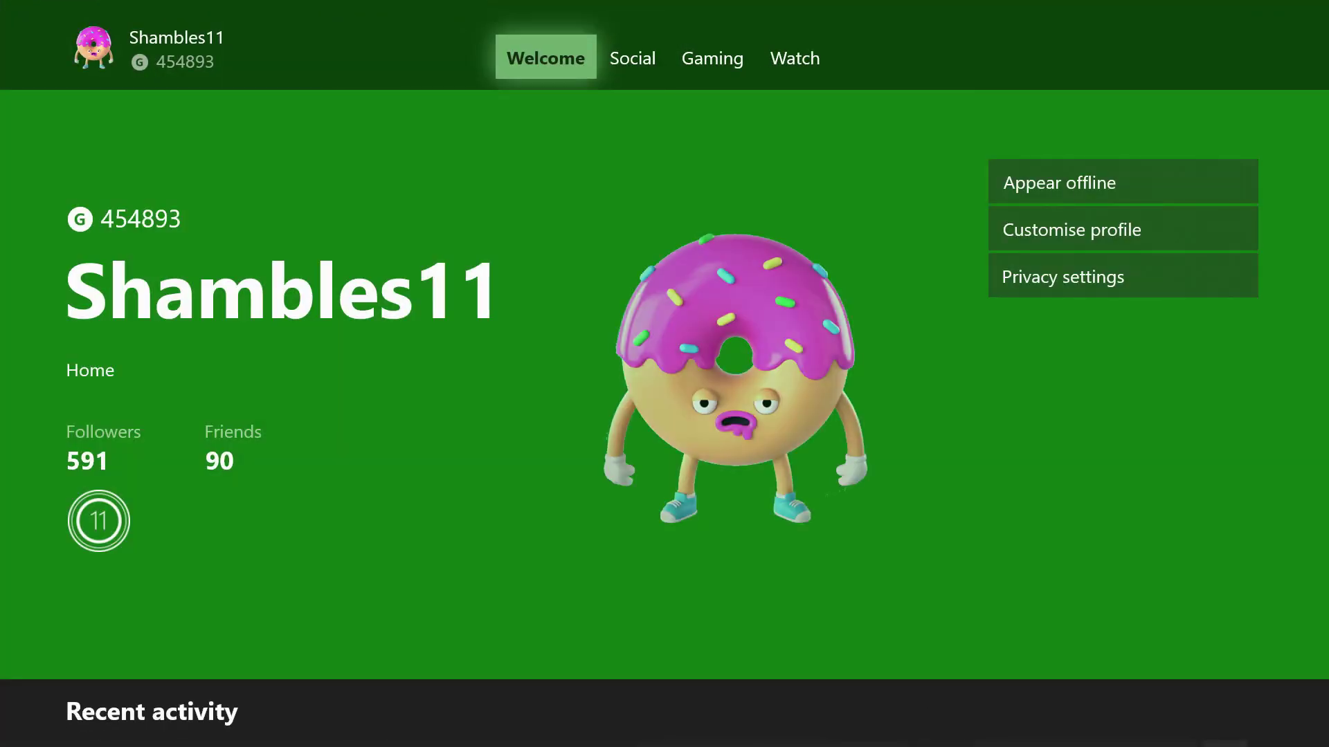
Start customising the profile and show the choices for changing the gamerpic
key(Down)
key(Down)
key(Return)
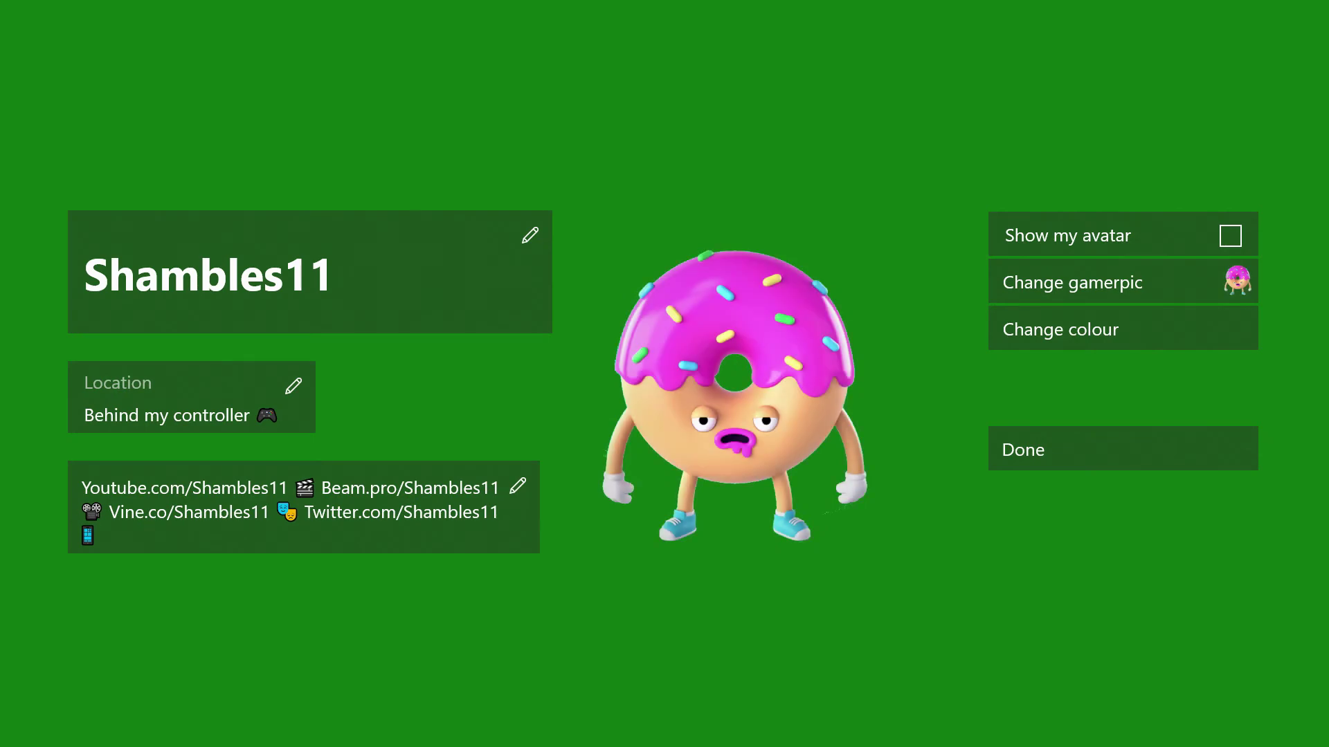
key(Down)
key(Return)
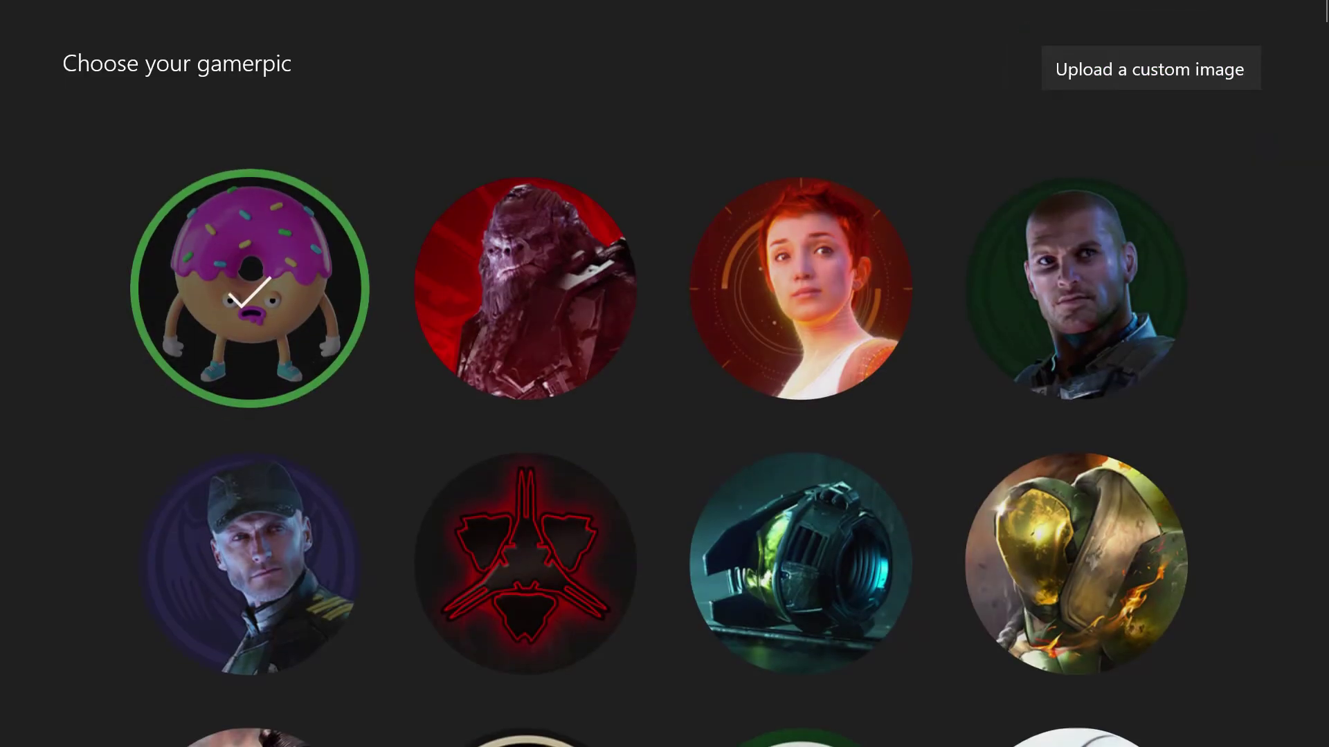
Choose to upload a custom gamerpic image so that the file picker opens
key(Right)
key(Right)
key(Right)
key(Up)
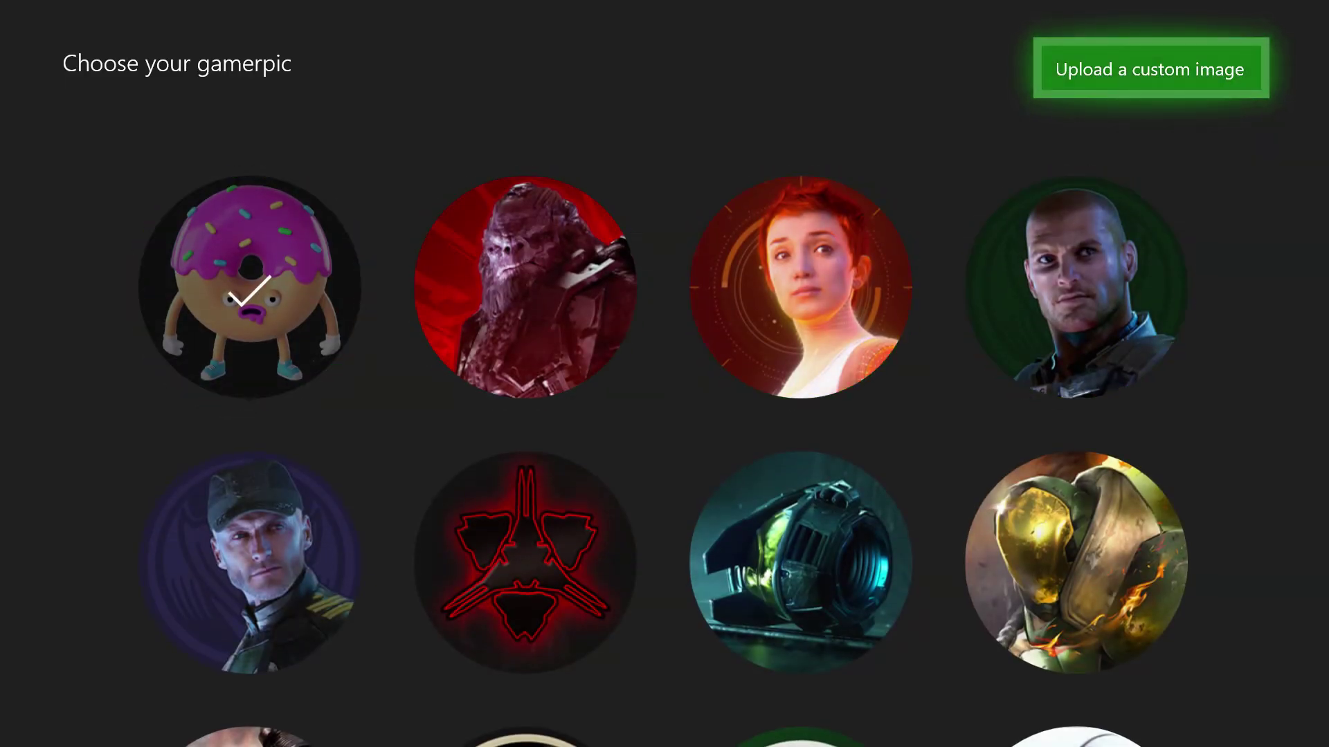
key(Return)
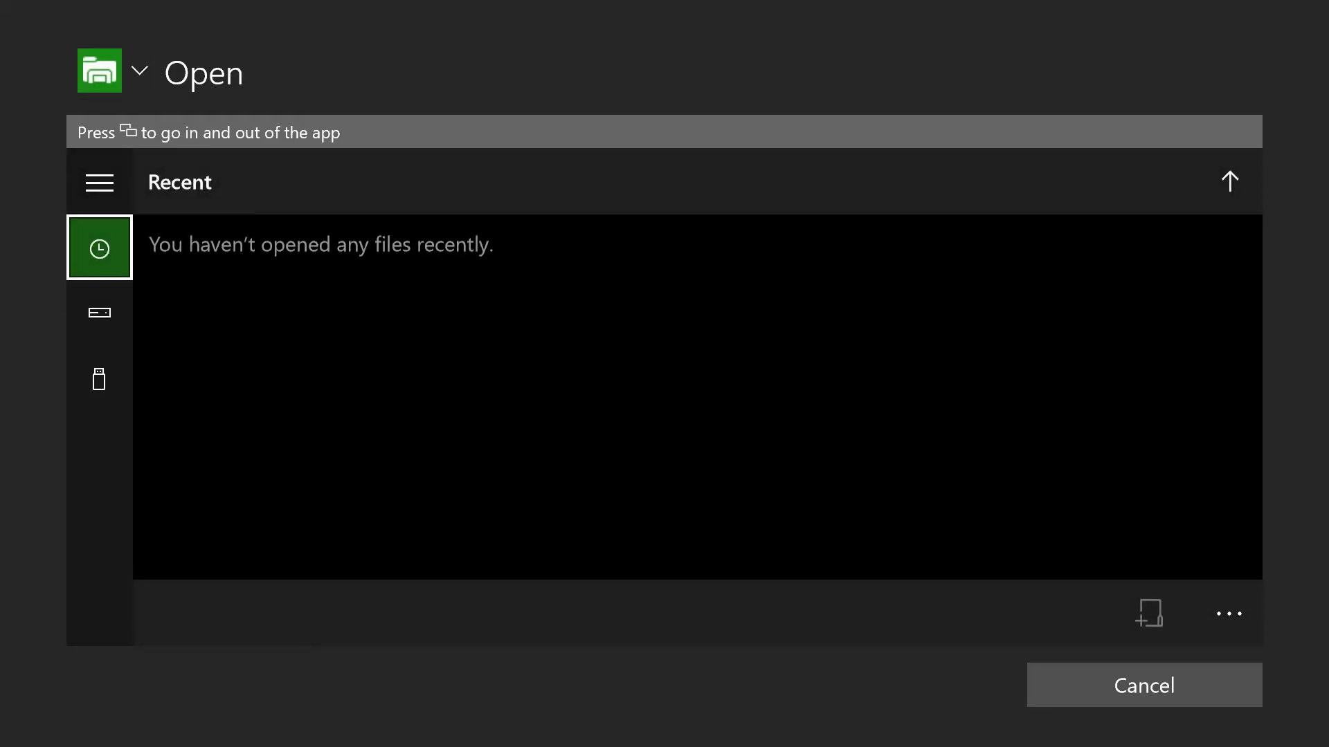
Examine the file picker's storage locations, including the internal drive and the USB device
key(Down)
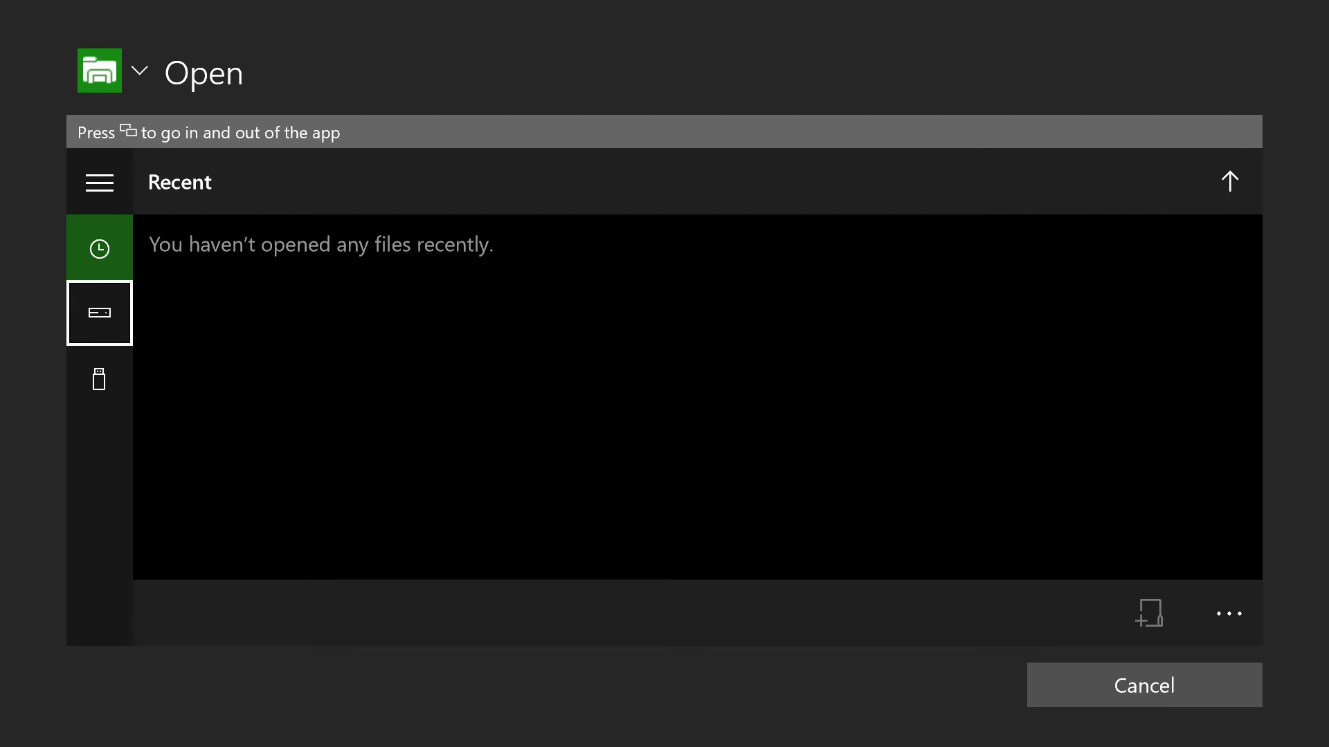
key(Down)
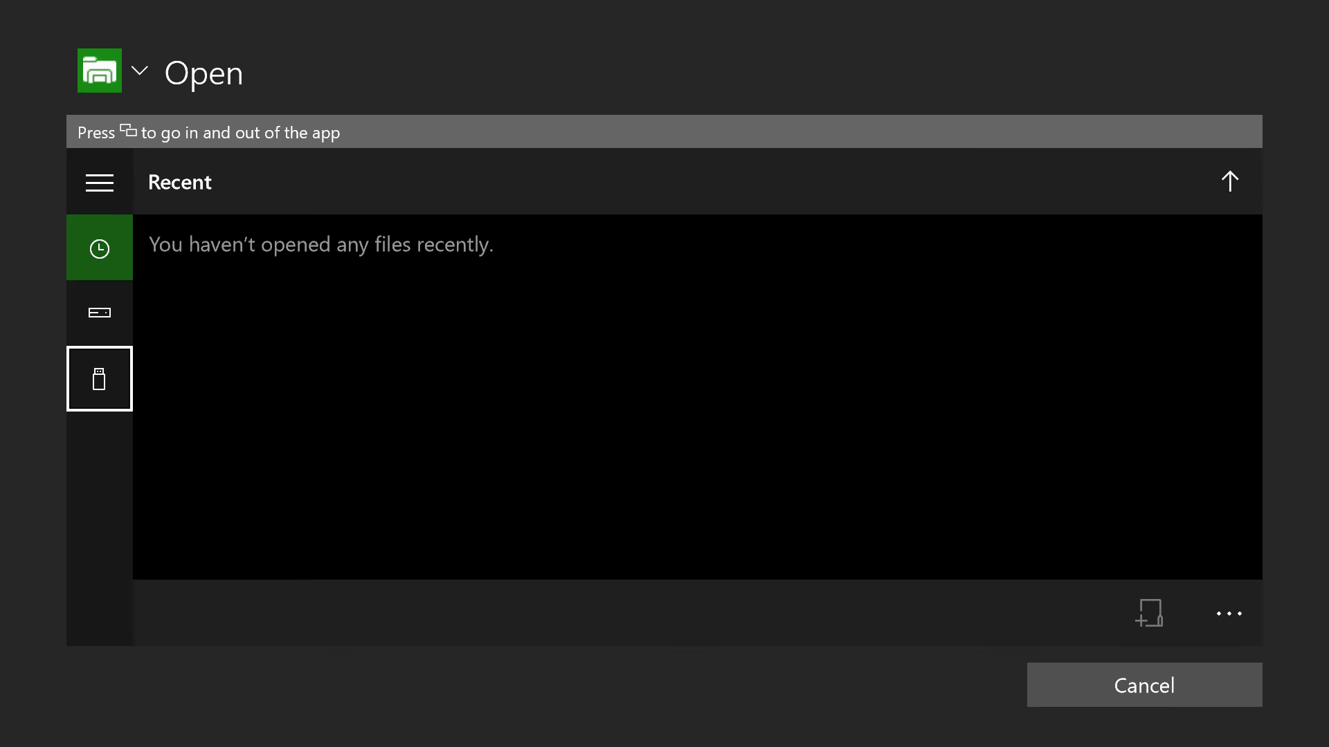
key(Up)
key(Right)
key(Left)
key(Right)
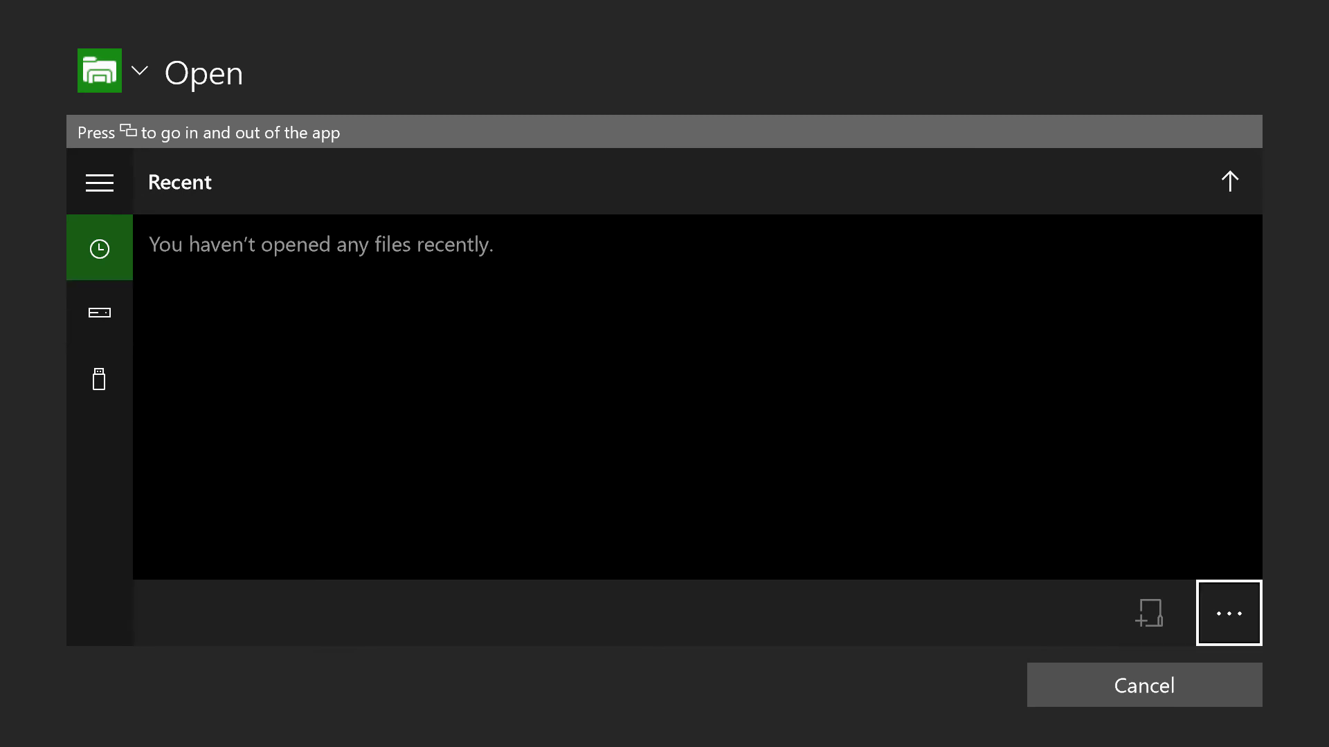
key(Left)
key(Up)
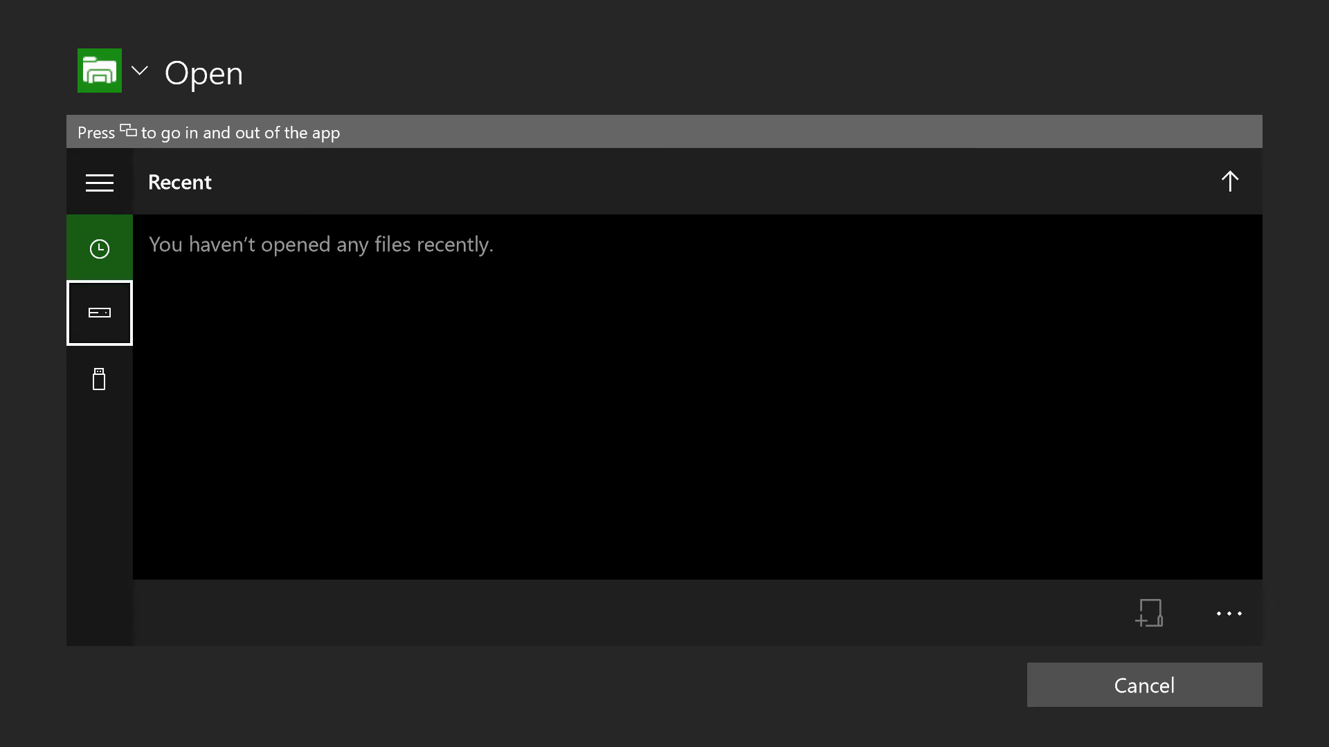
key(Down)
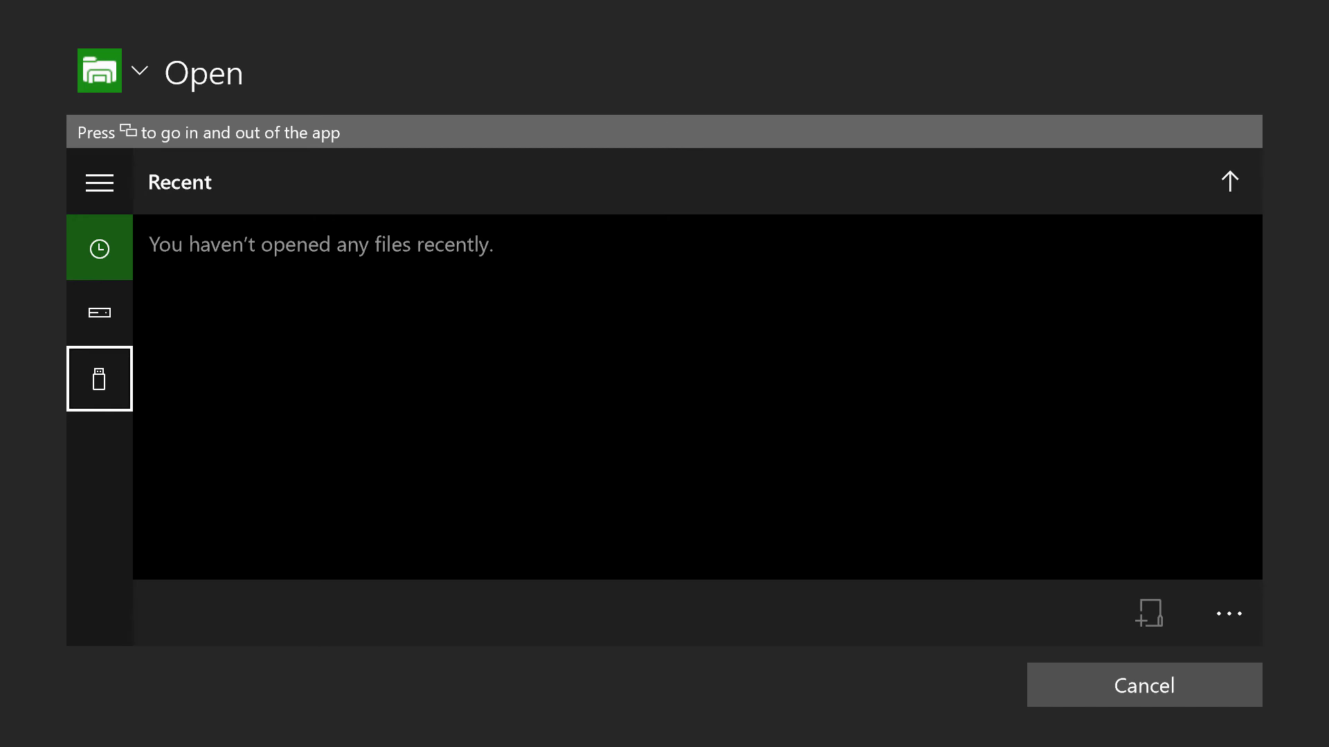
key(Right)
key(Left)
key(Up)
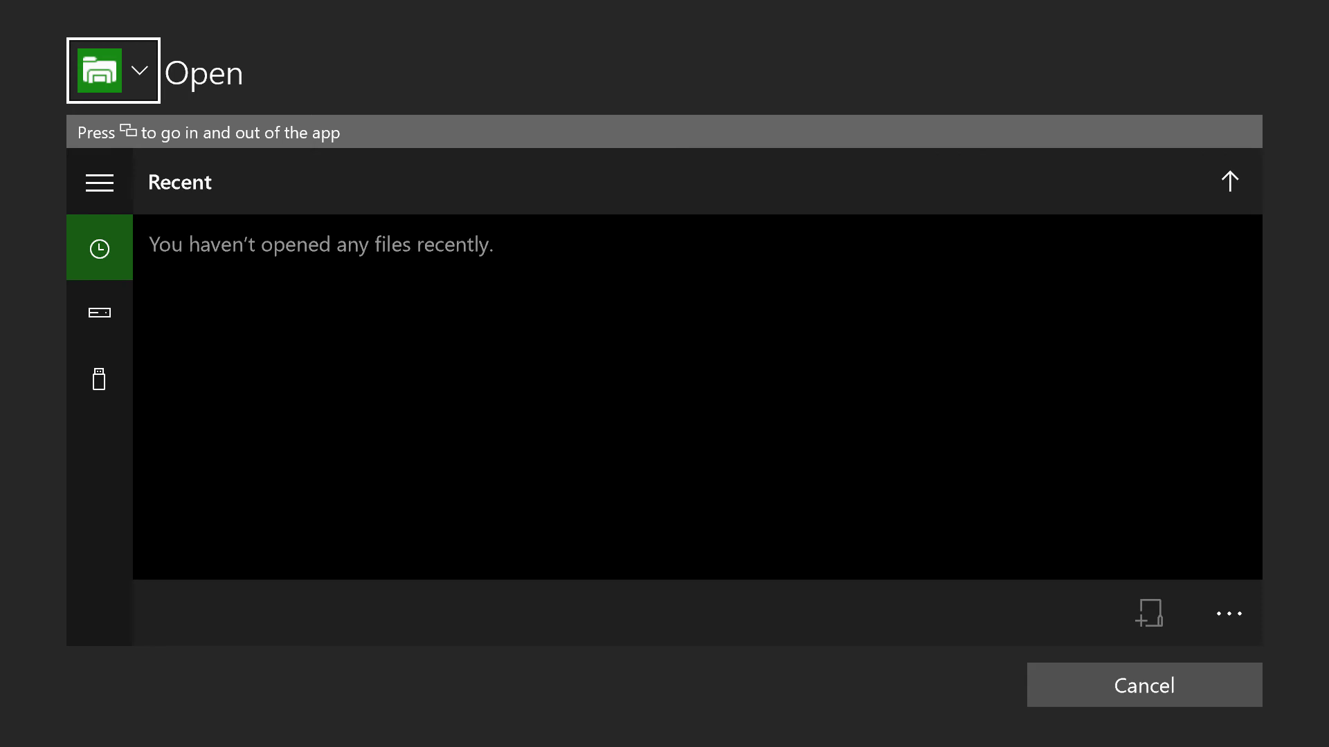
Cancel the custom image upload and choose the current donut character as the gamerpic again
key(Tab)
key(Return)
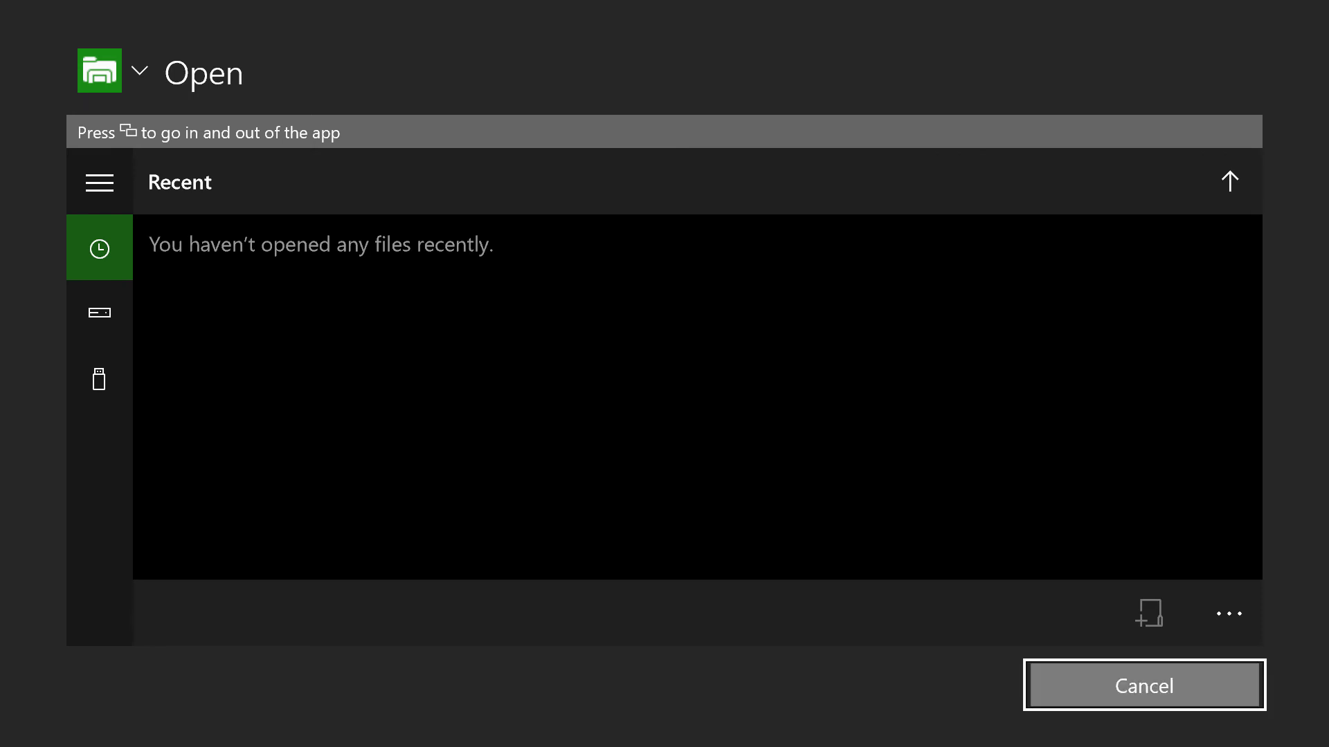
key(Down)
key(Left)
key(Left)
key(Left)
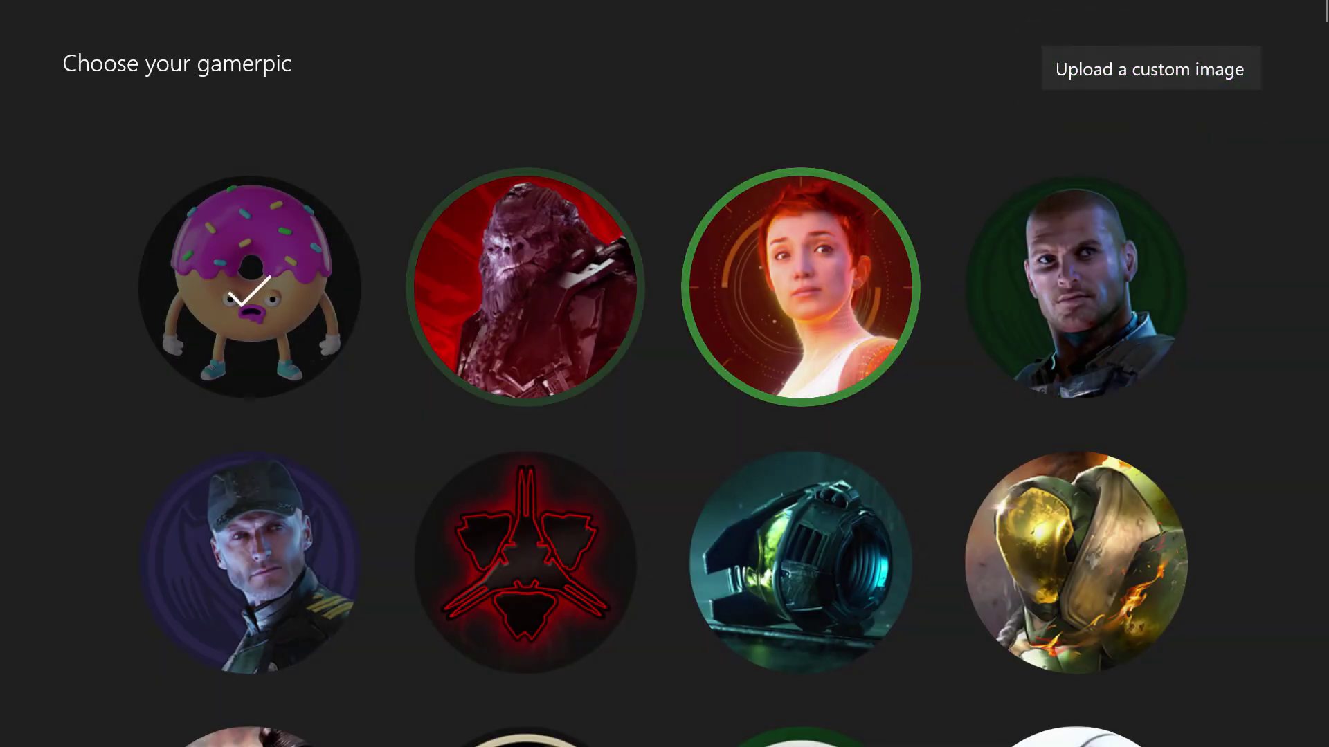
key(Return)
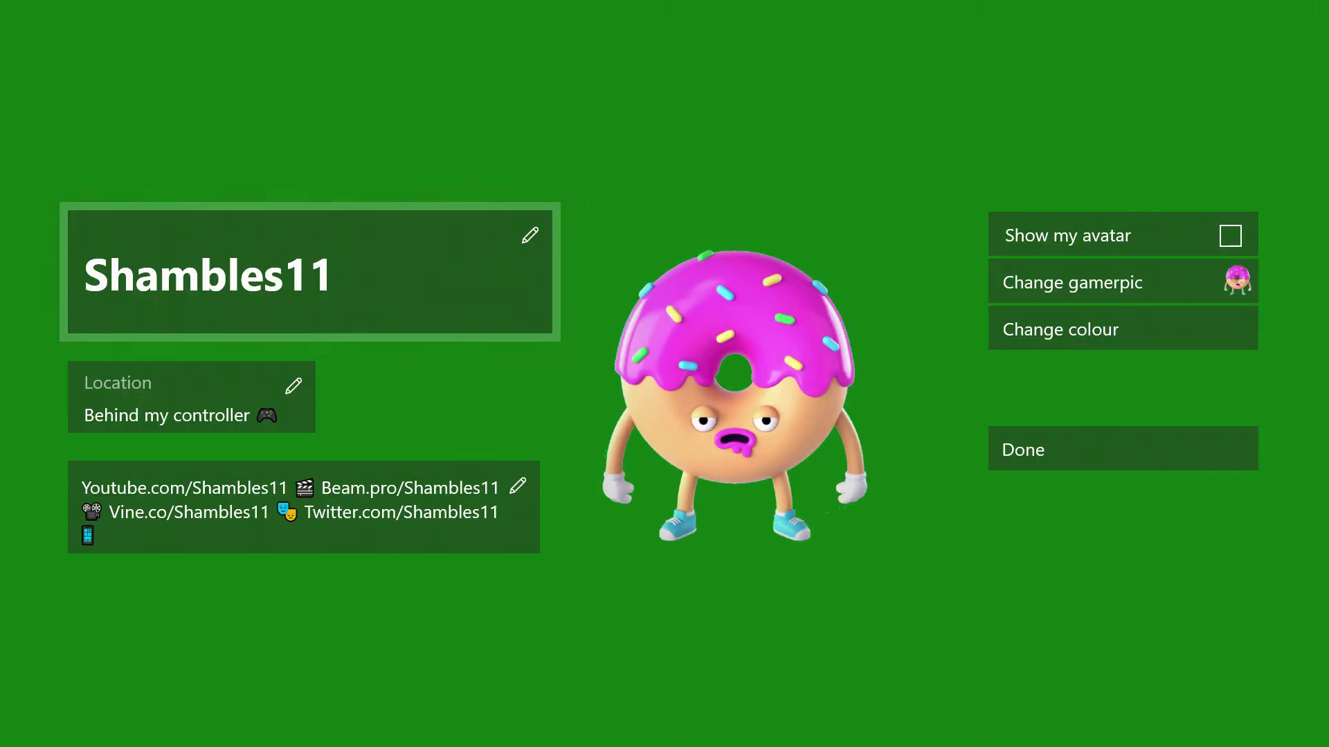
Leave the profile customisation and the profile page and return to the profile entry on the Home screen
key(Escape)
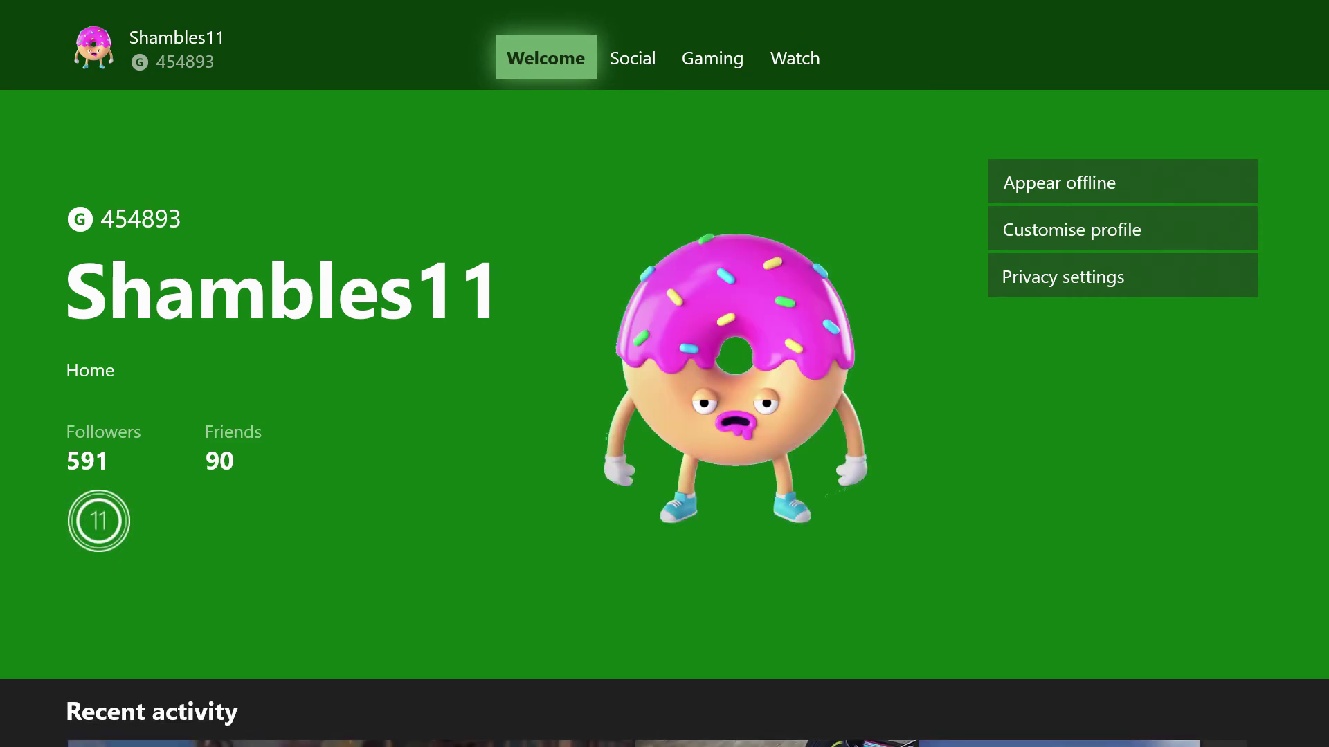
key(Escape)
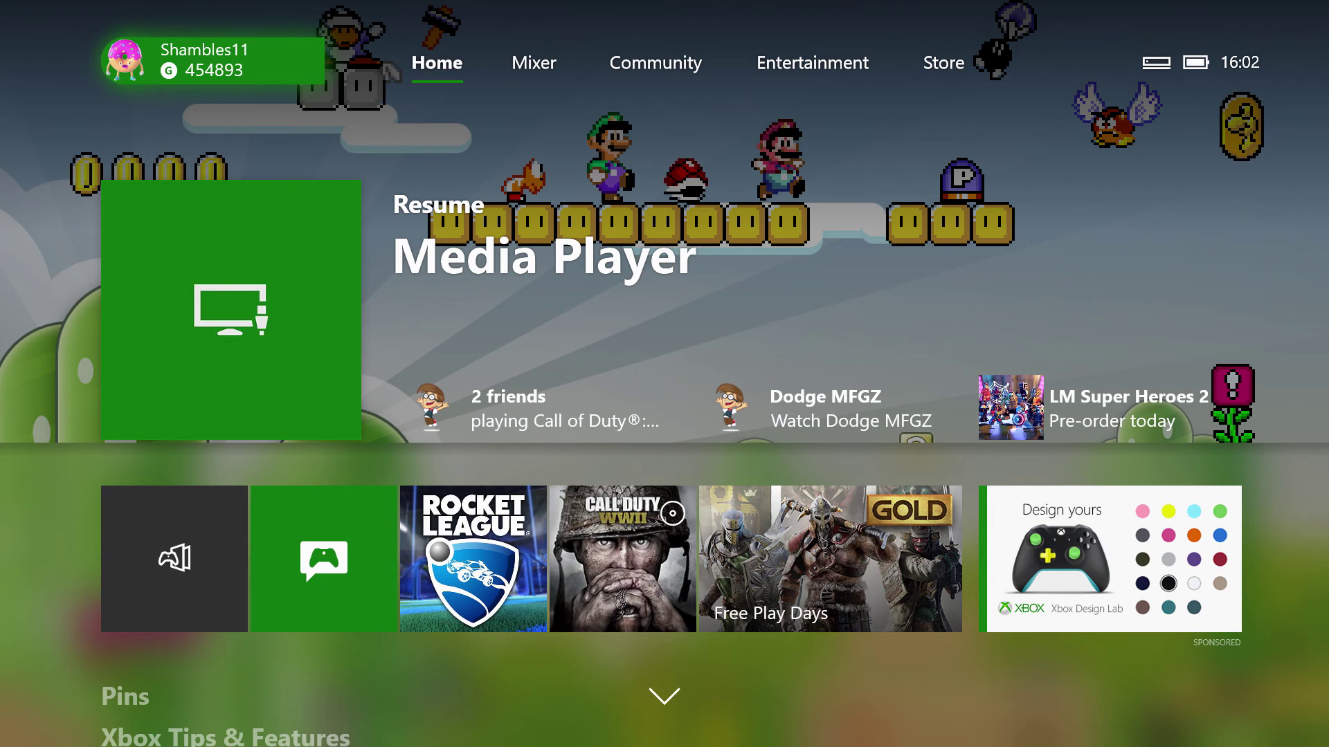
key(Down)
key(Up)
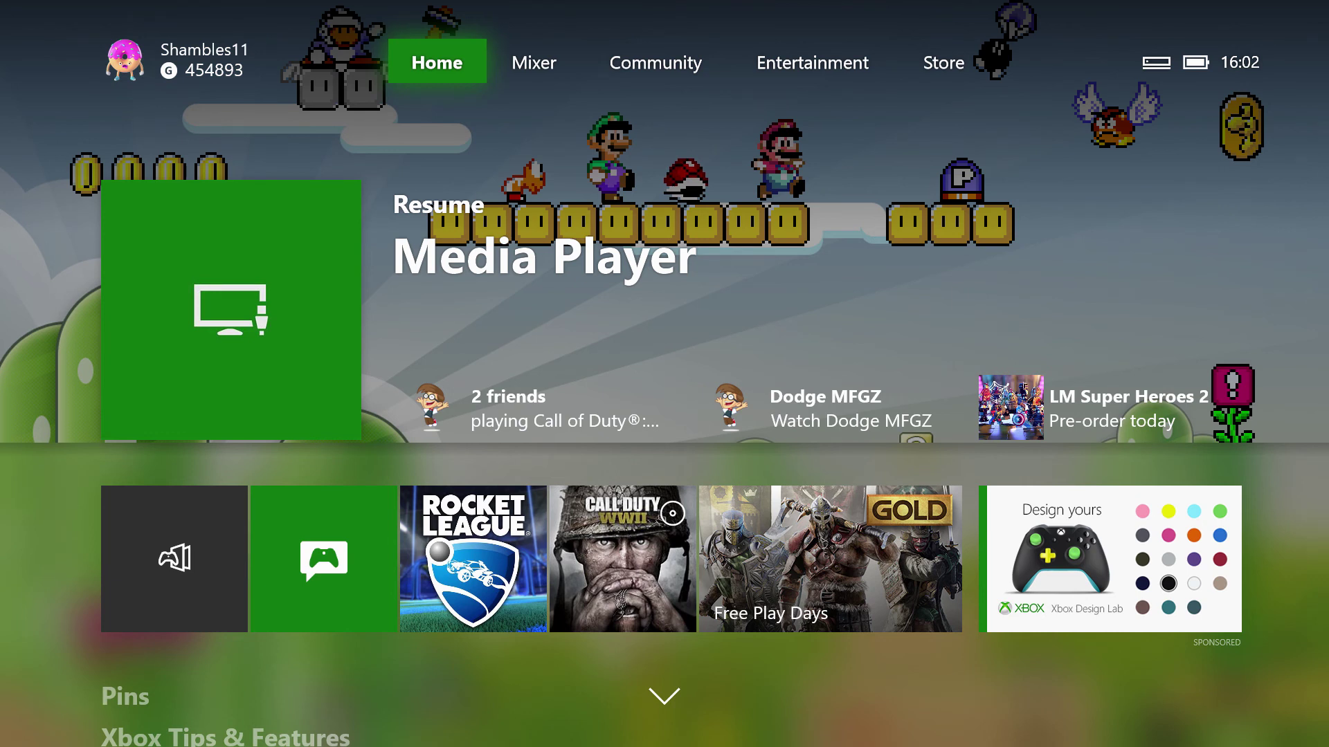
key(Down)
key(Up)
key(Left)
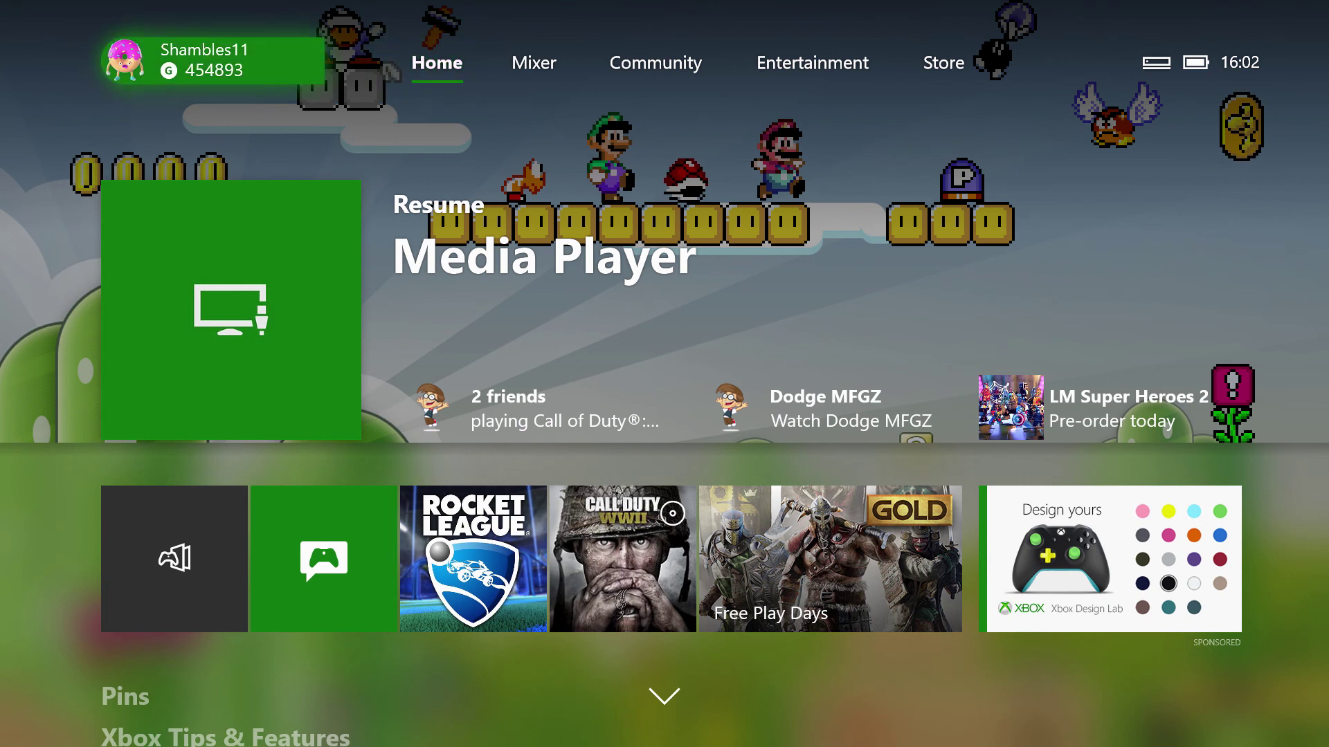
Show the Pins section below the Home screen's tiles, return to the tiles and highlight Call of Duty: WWII
key(Down)
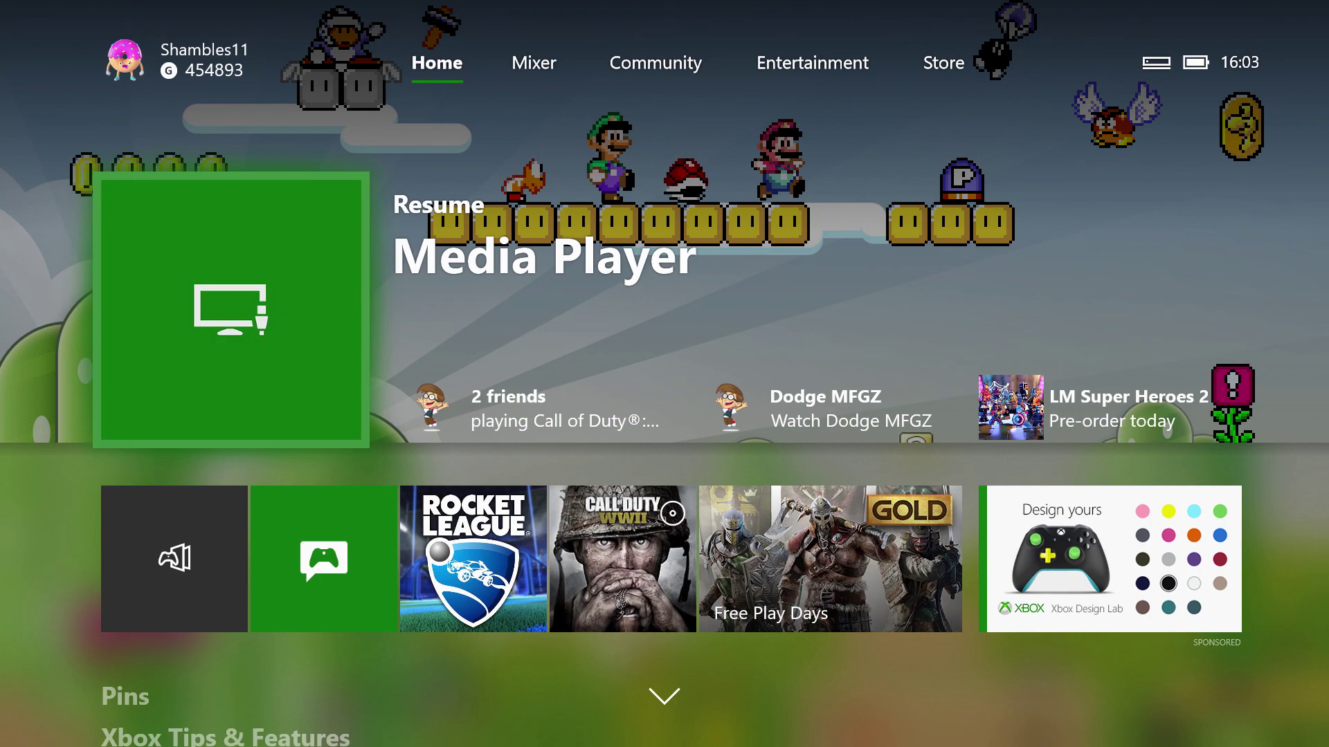
key(Down)
key(Down)
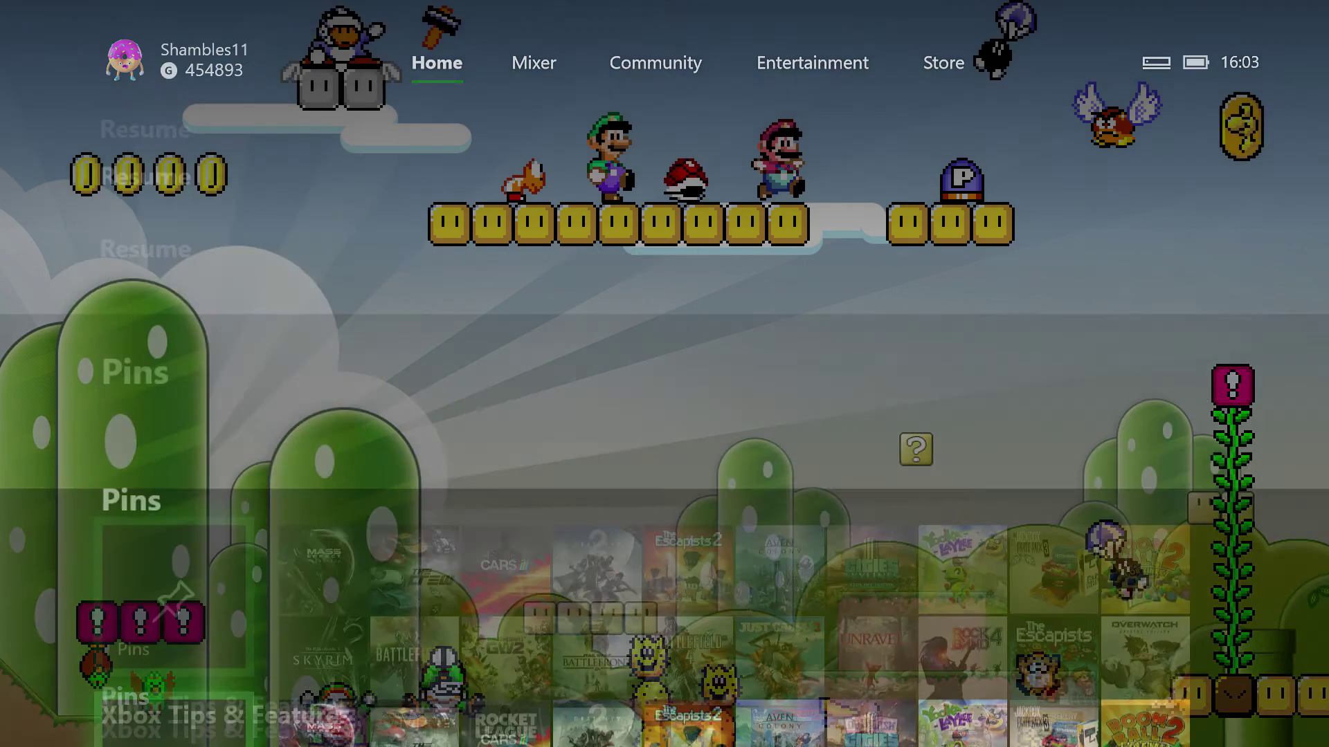
key(Up)
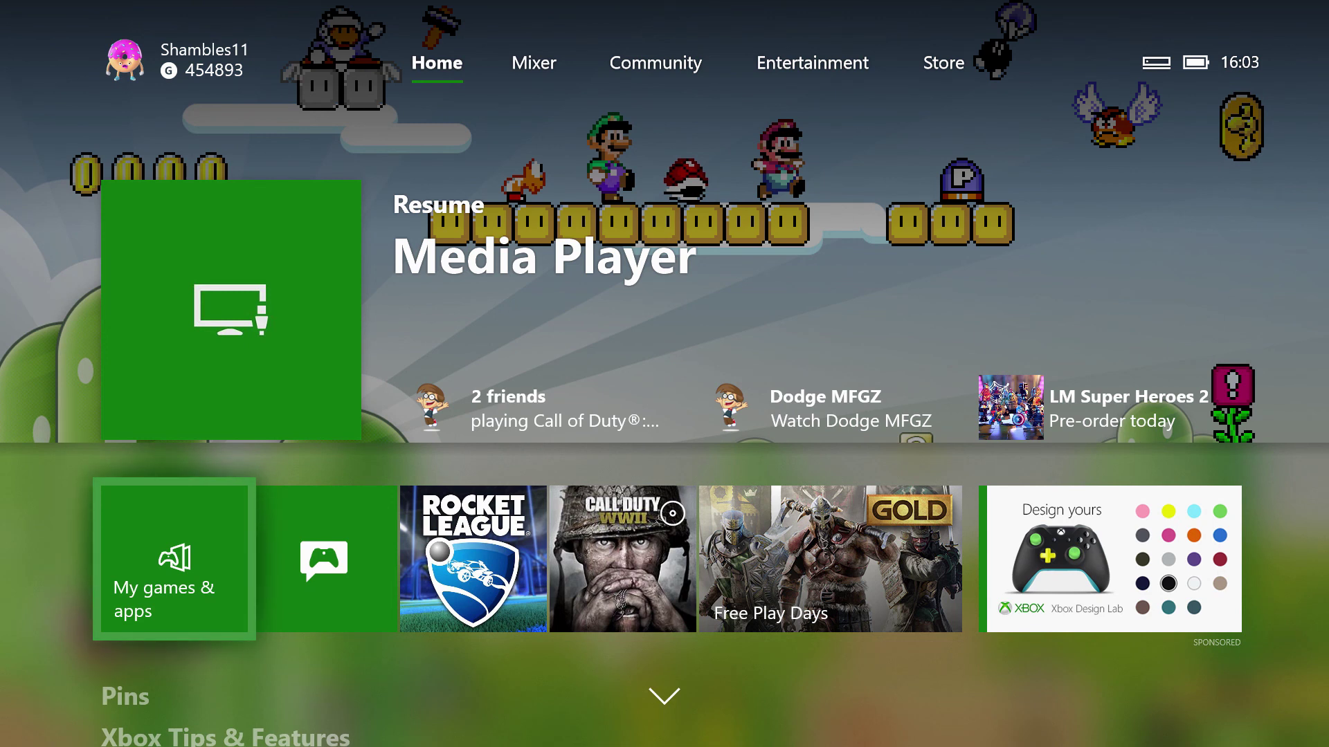
key(Right)
key(Right)
key(Right)
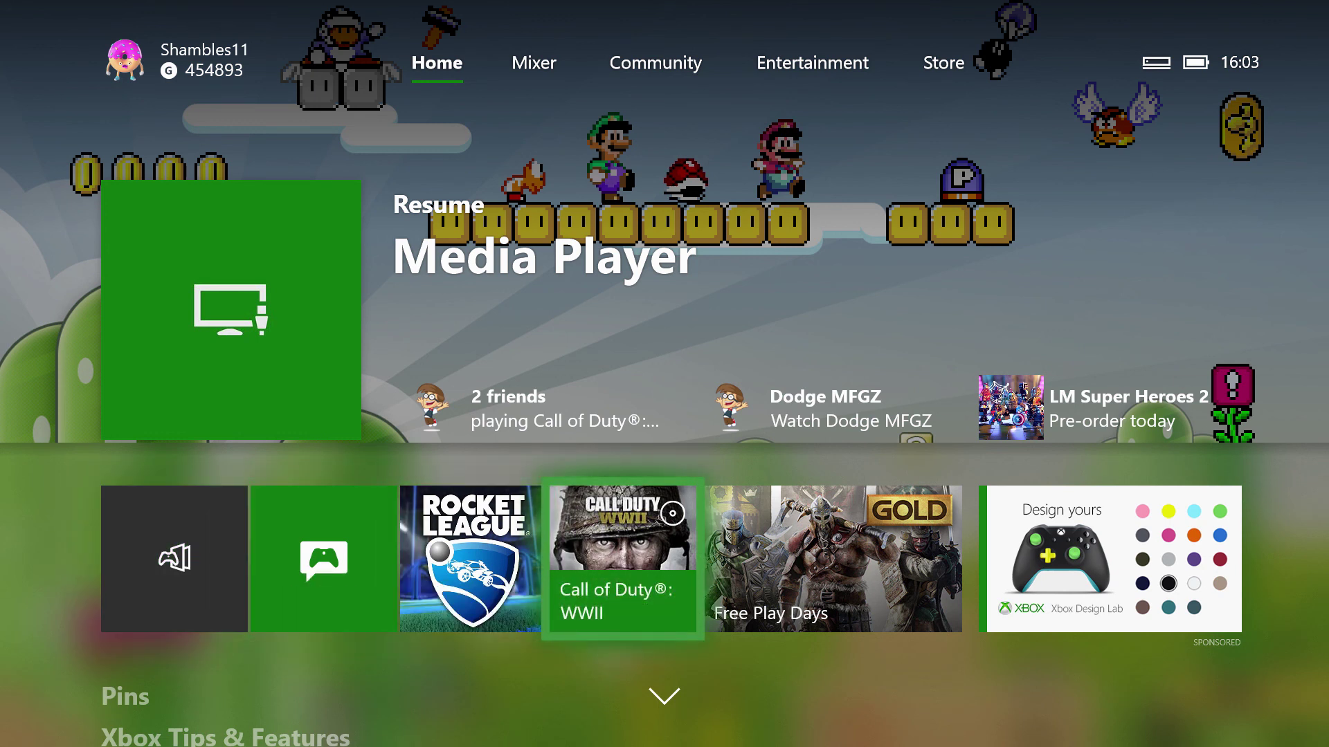